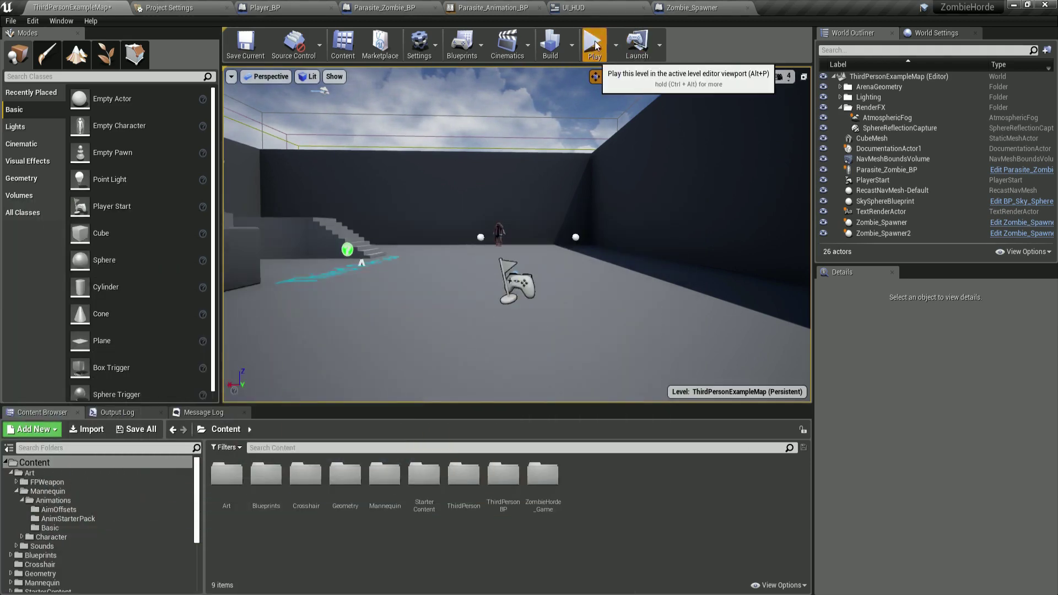
Play-test the zombie level in the editor viewport, aiming at and shooting the approaching zombies, and reload the rifle.
left_click(593, 44)
left_click(530, 246)
right_click(530, 245)
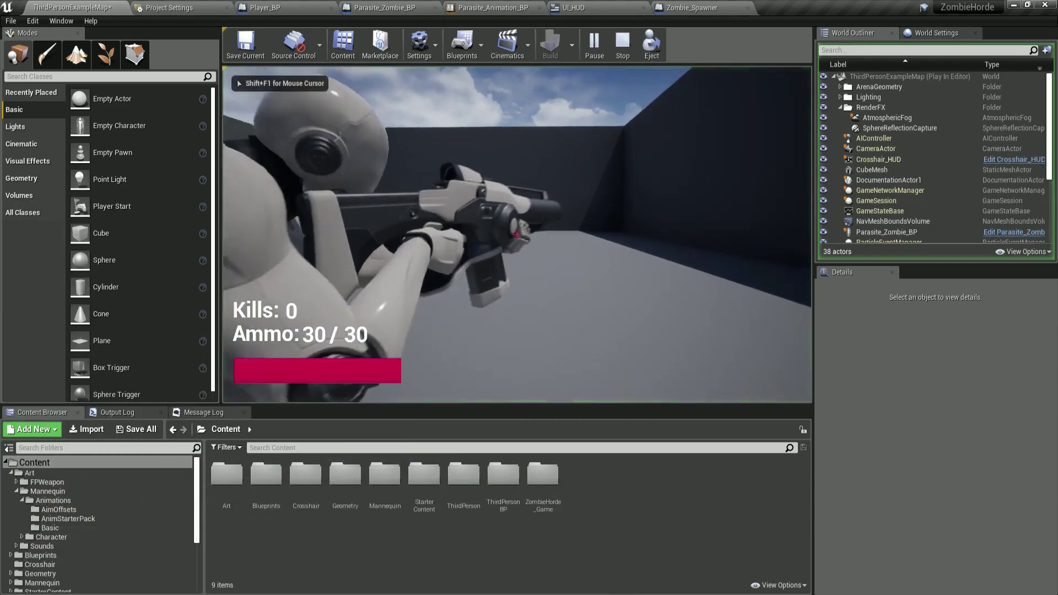
key("w")
right_click(530, 246)
left_click(530, 245)
left_click(516, 235)
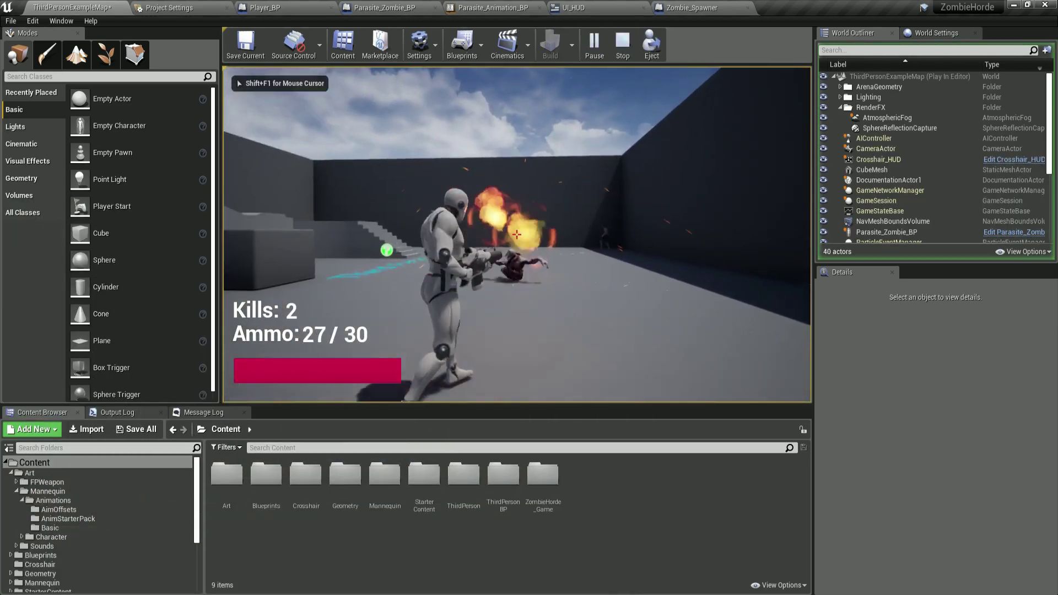
right_click(517, 234)
left_click(516, 235)
right_click(517, 235)
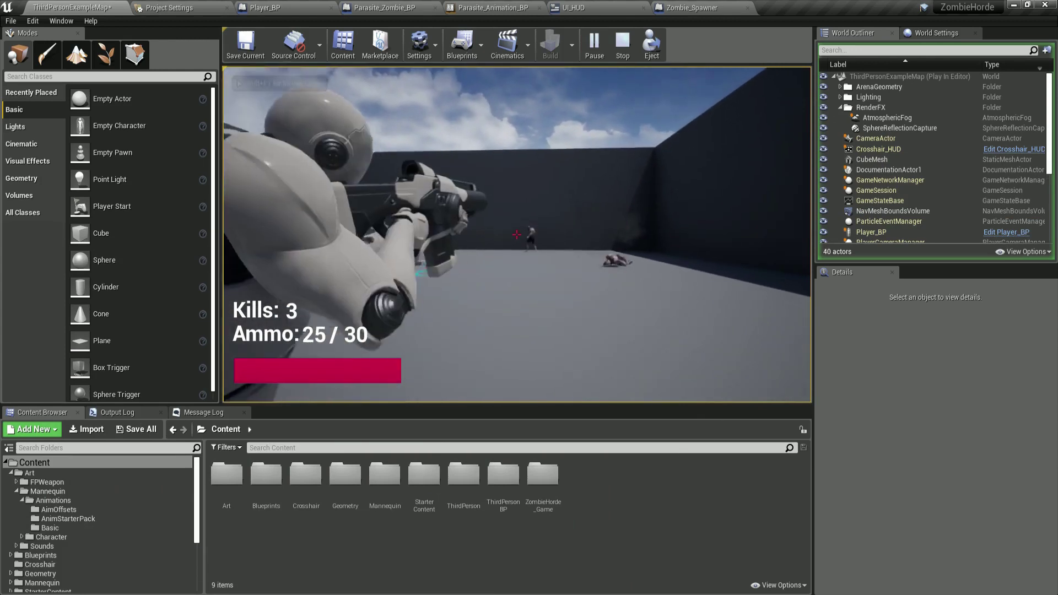
left_click(516, 235)
left_click(516, 234)
key("w")
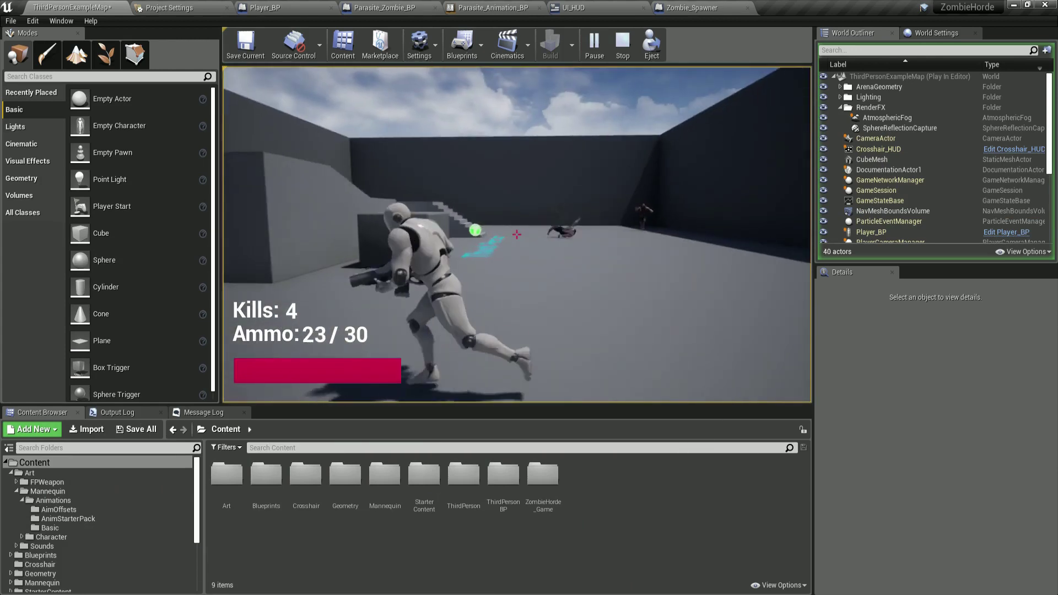
key("d")
key("r")
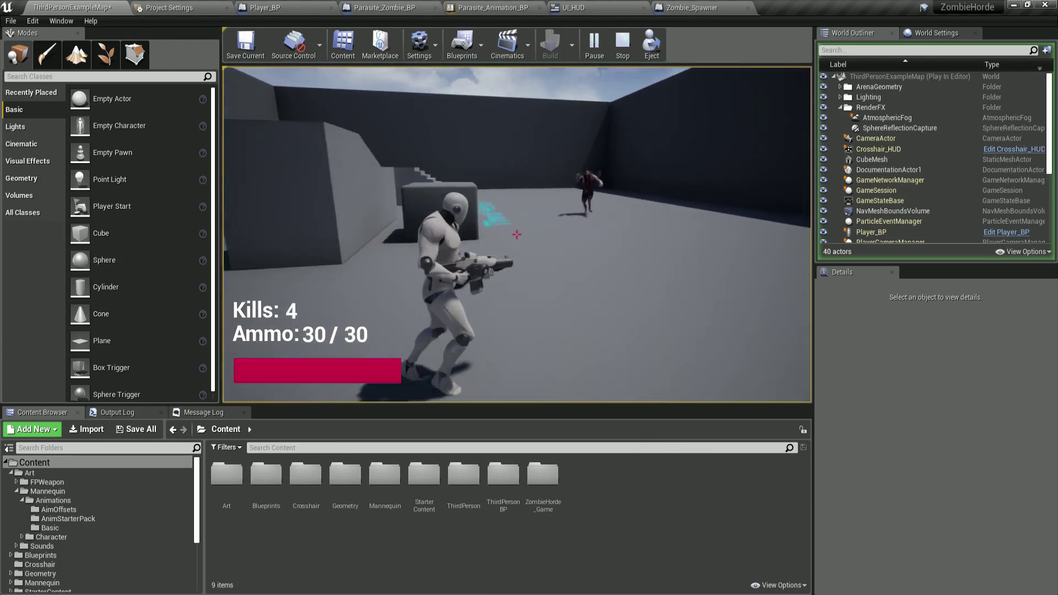
Run the player character around the arena and over the raised blocks to draw the growing zombie horde after it.
key("w")
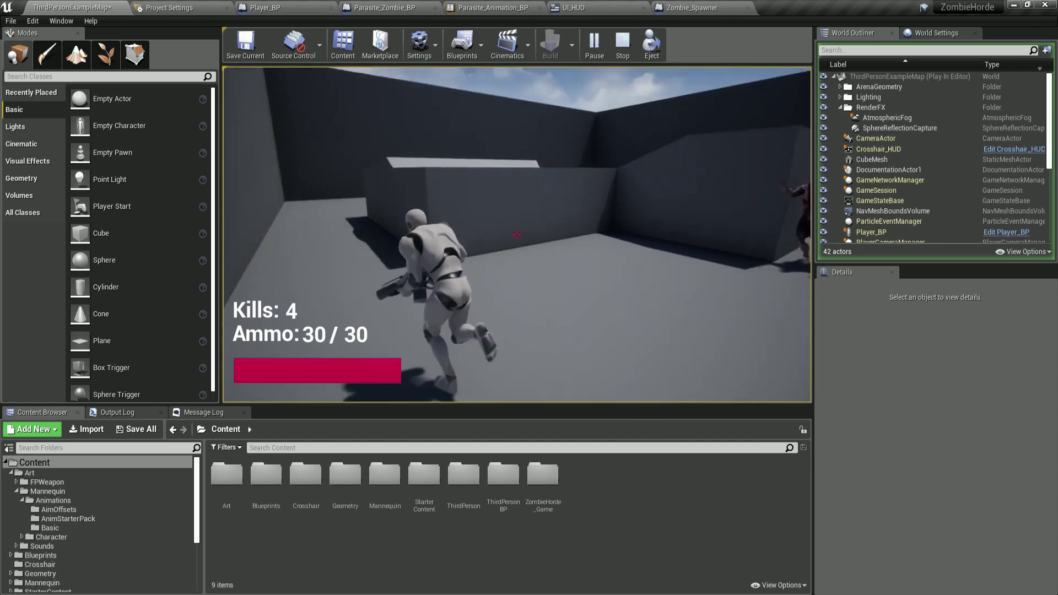
key("w")
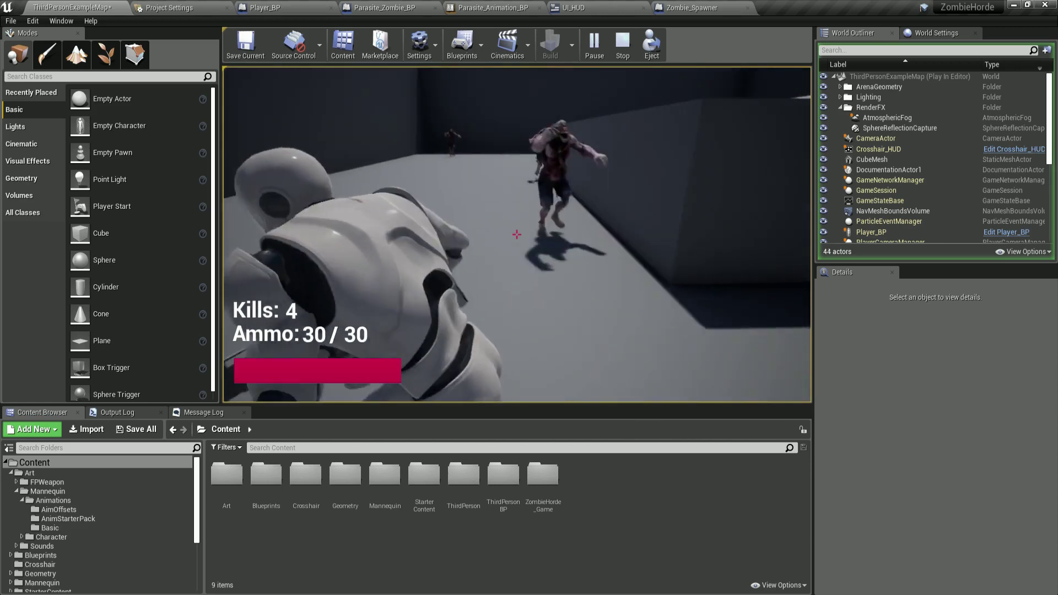
key("w")
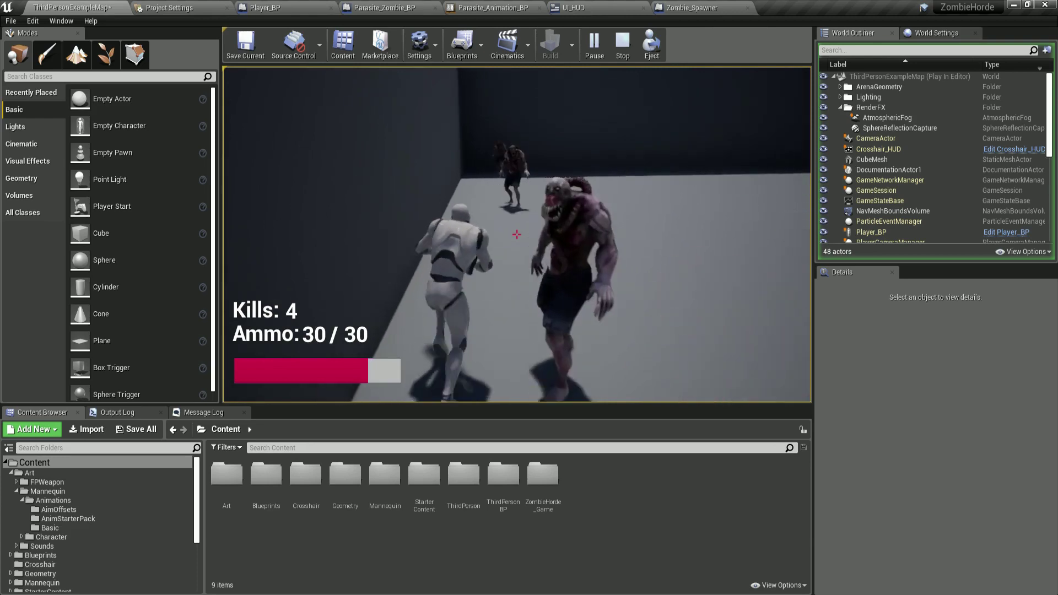
key("a")
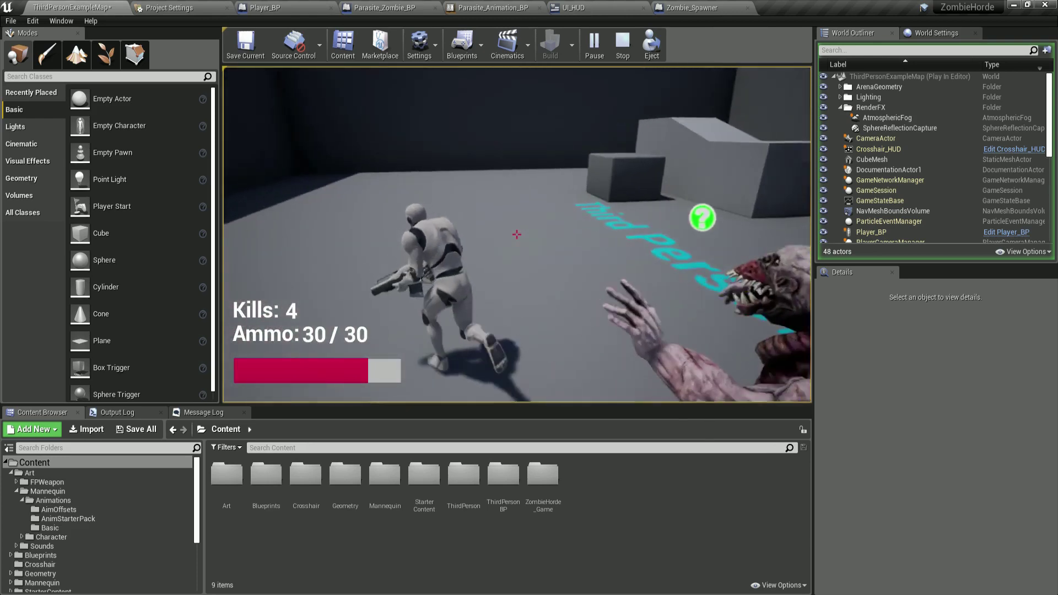
key("w")
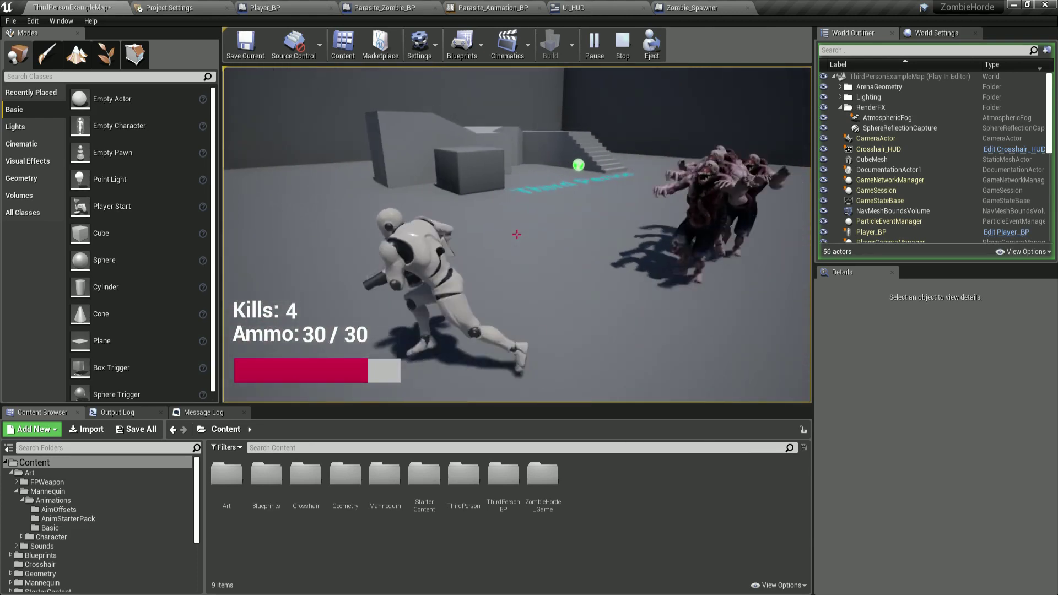
key("w")
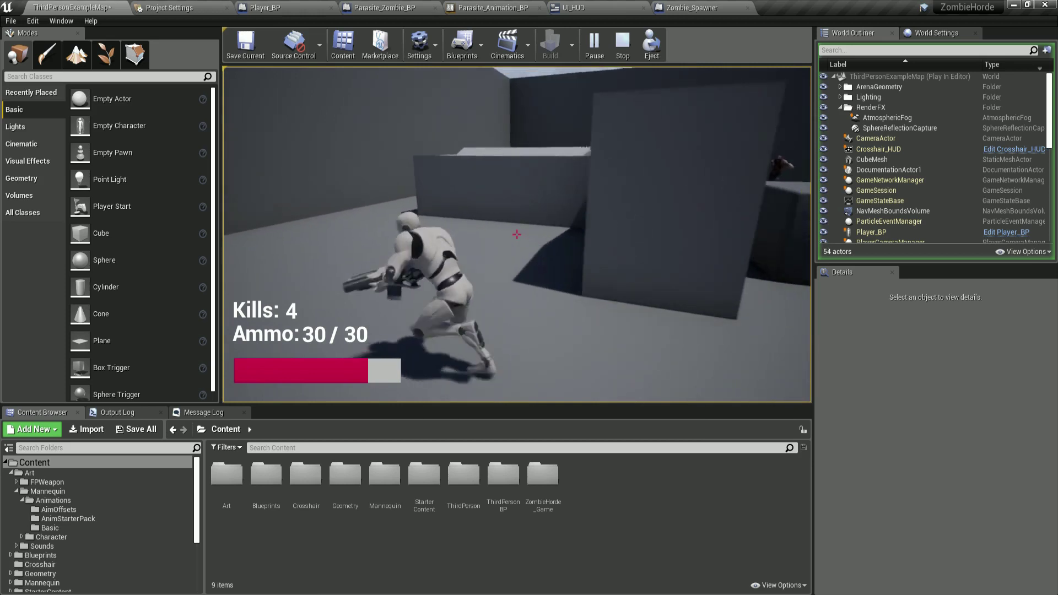
key("w")
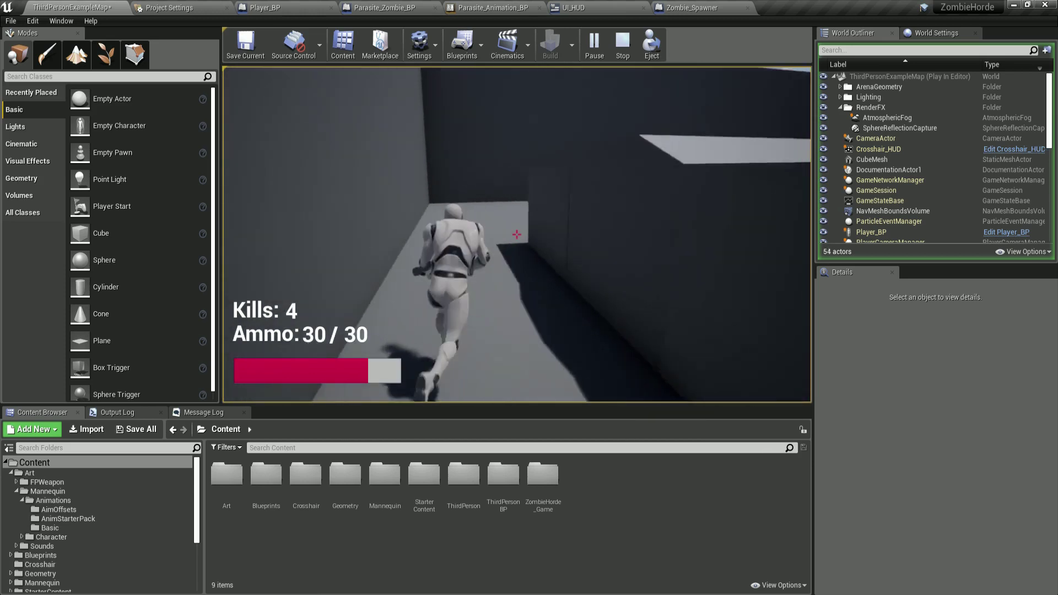
key("w")
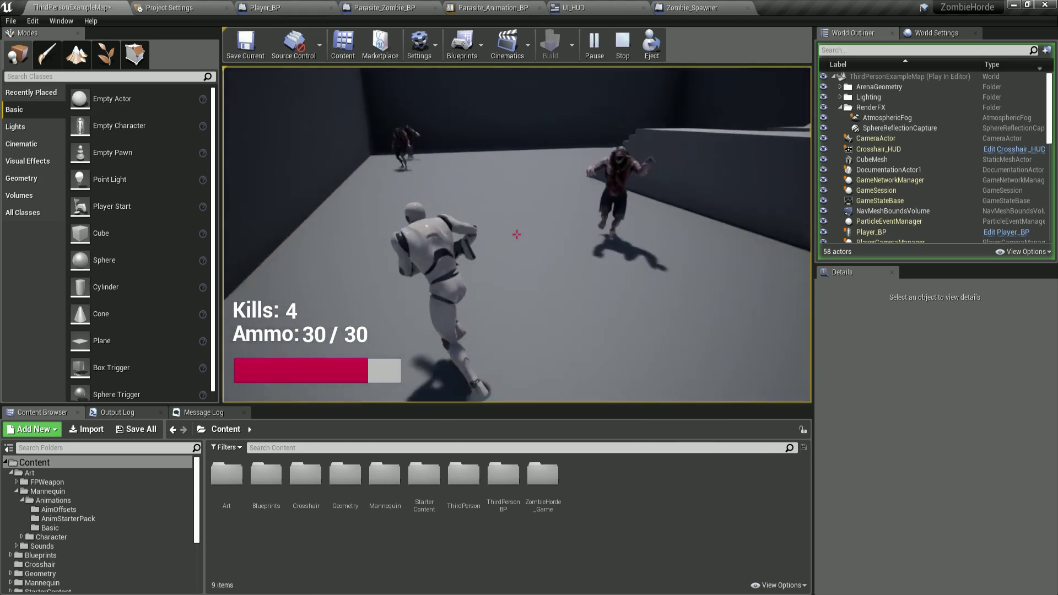
key("s")
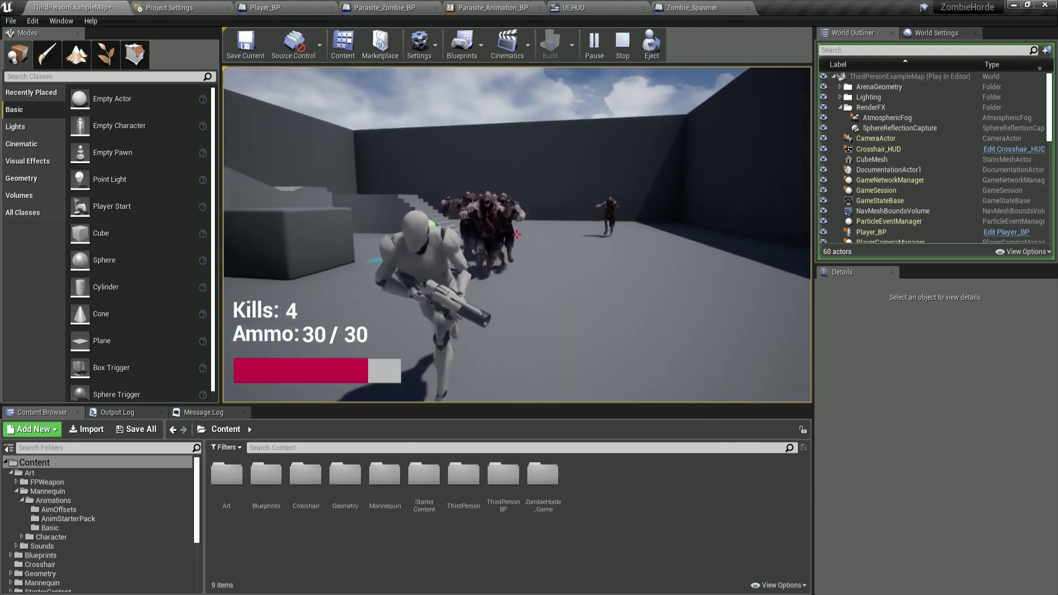
key("w")
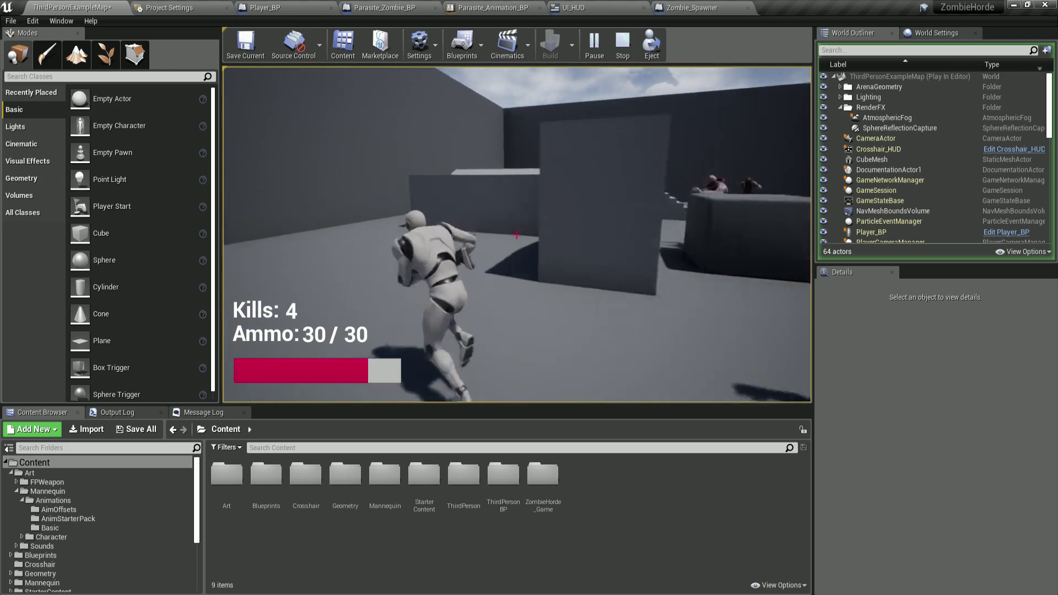
key("s")
key("w")
key("w")
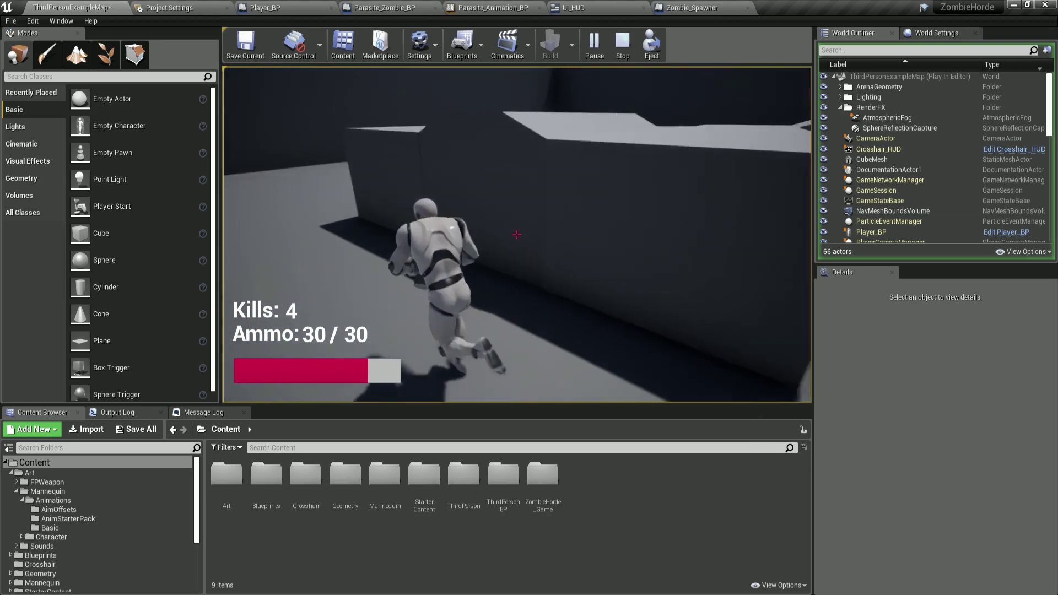
key("w")
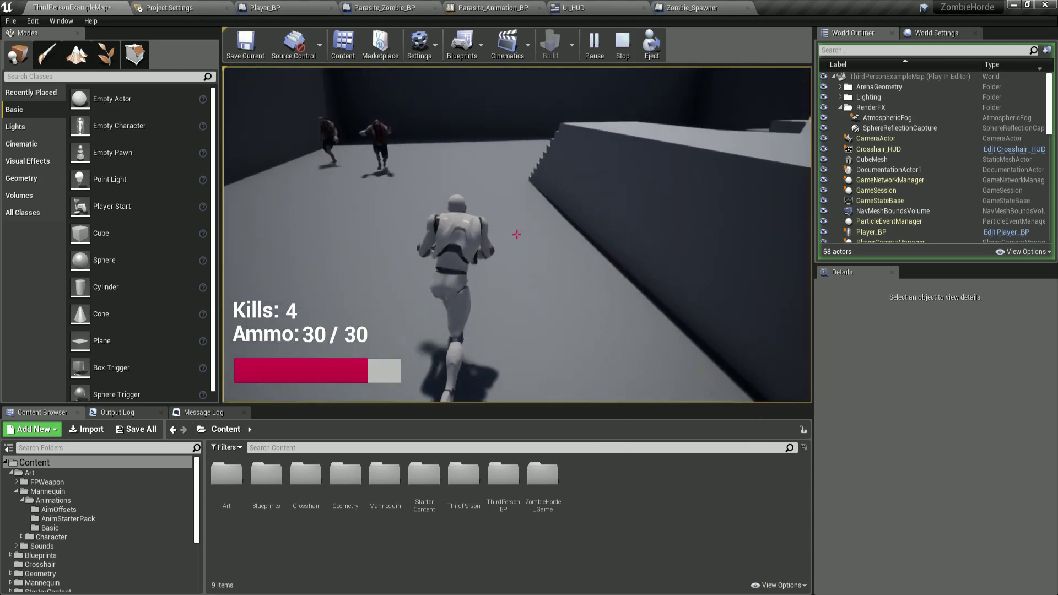
key("w")
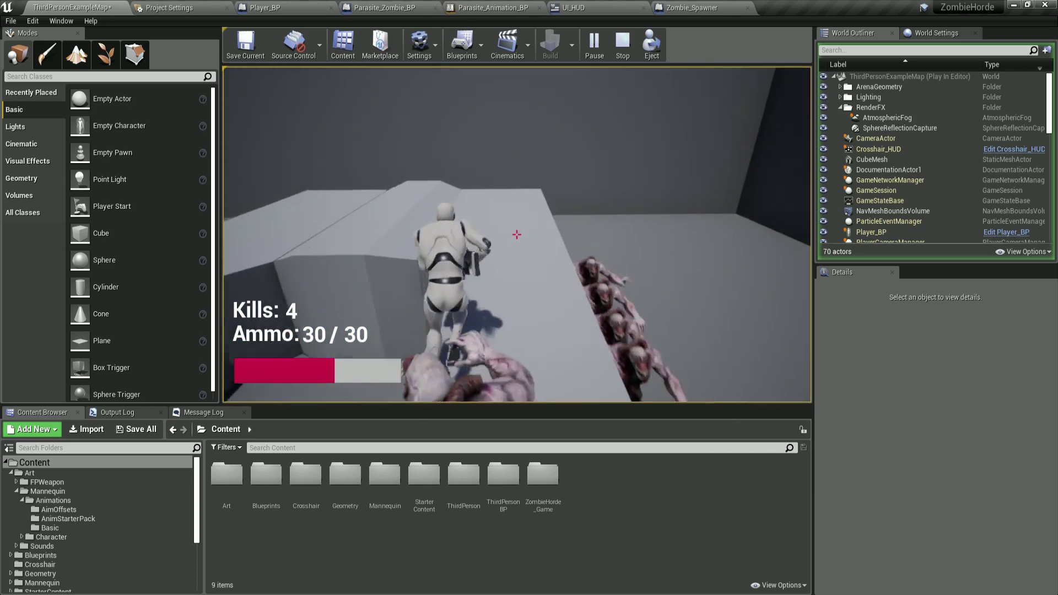
key("w")
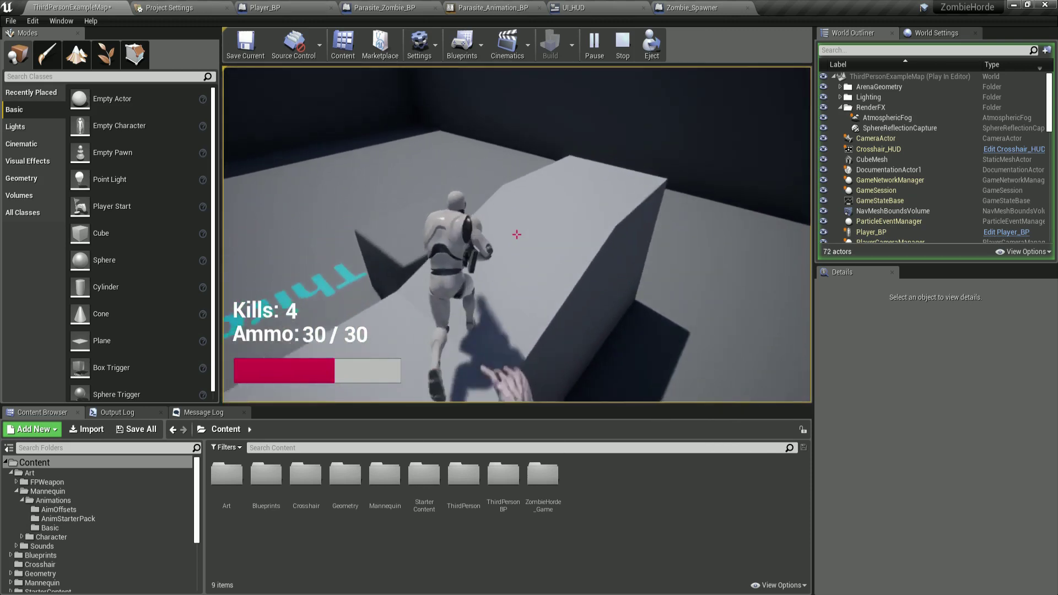
key("w")
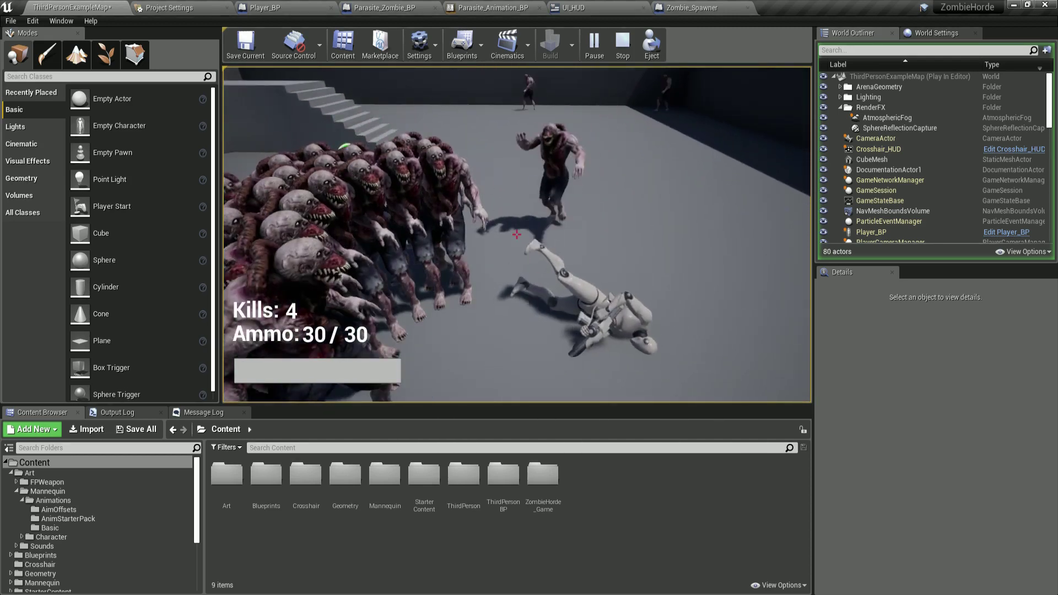
Aim at and shoot the zombies in the restarted round, and end the play session.
right_click(517, 235)
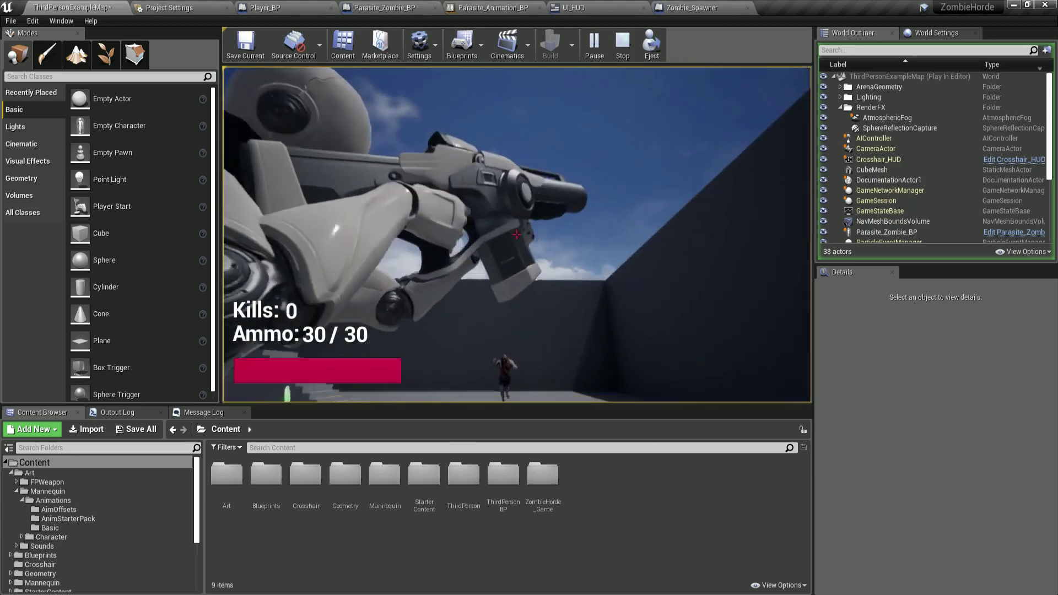
left_click(517, 235)
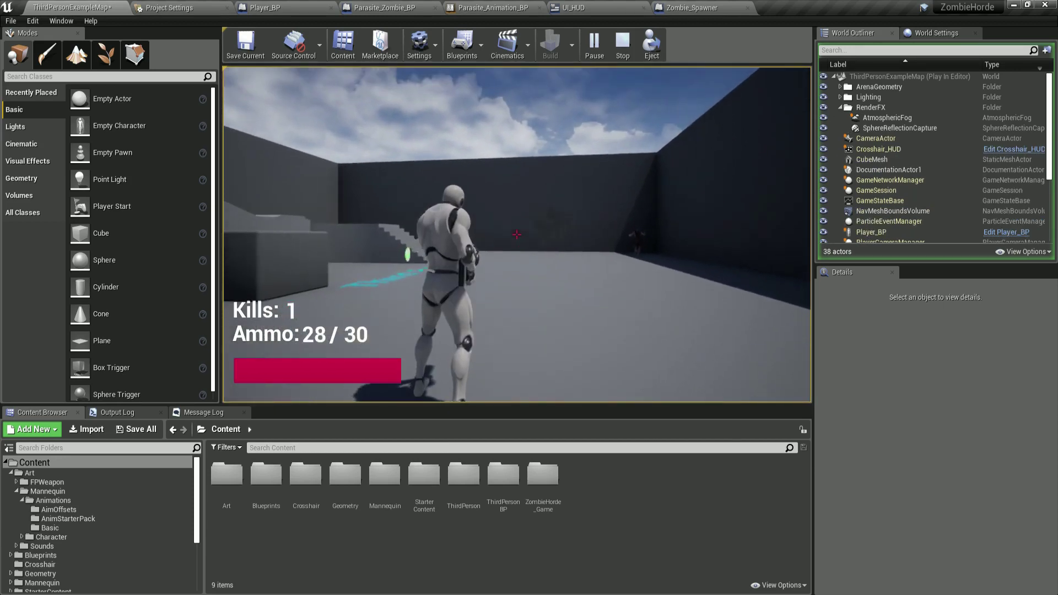
right_click(517, 235)
left_click(516, 234)
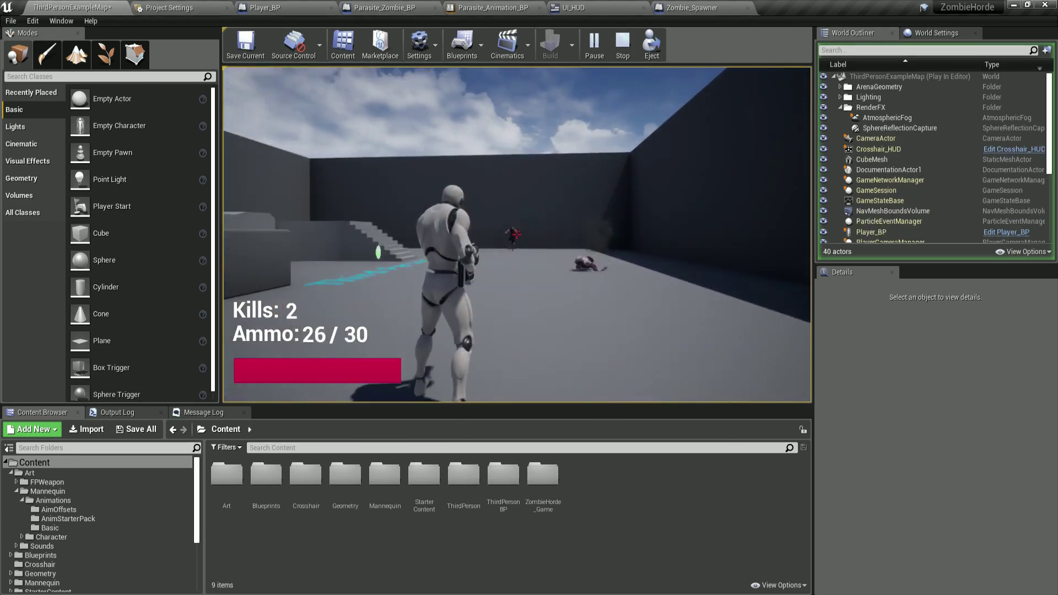
right_click(517, 235)
left_click(517, 235)
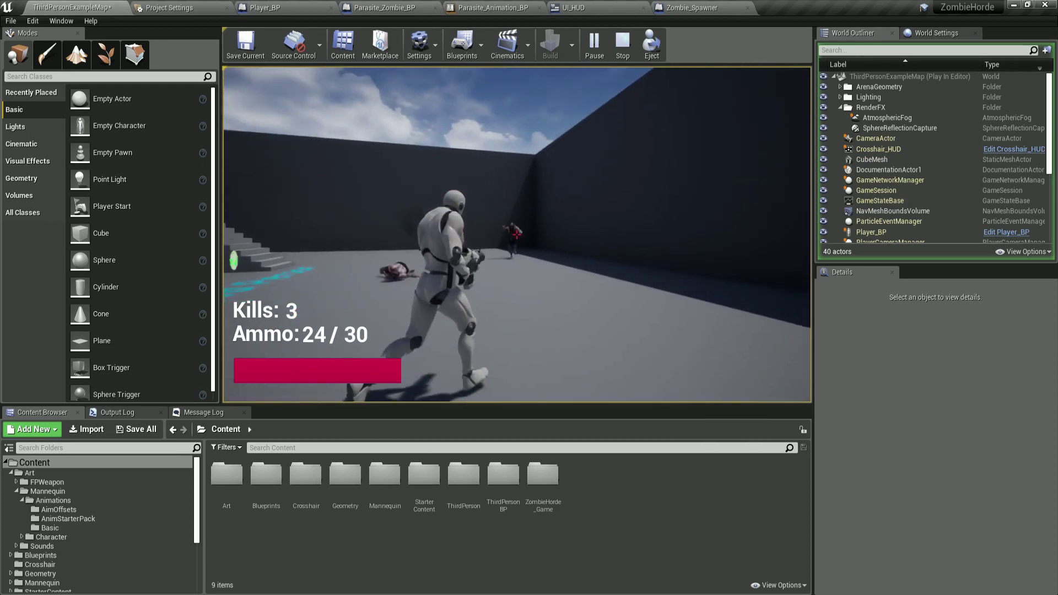
right_click(517, 235)
left_click(517, 234)
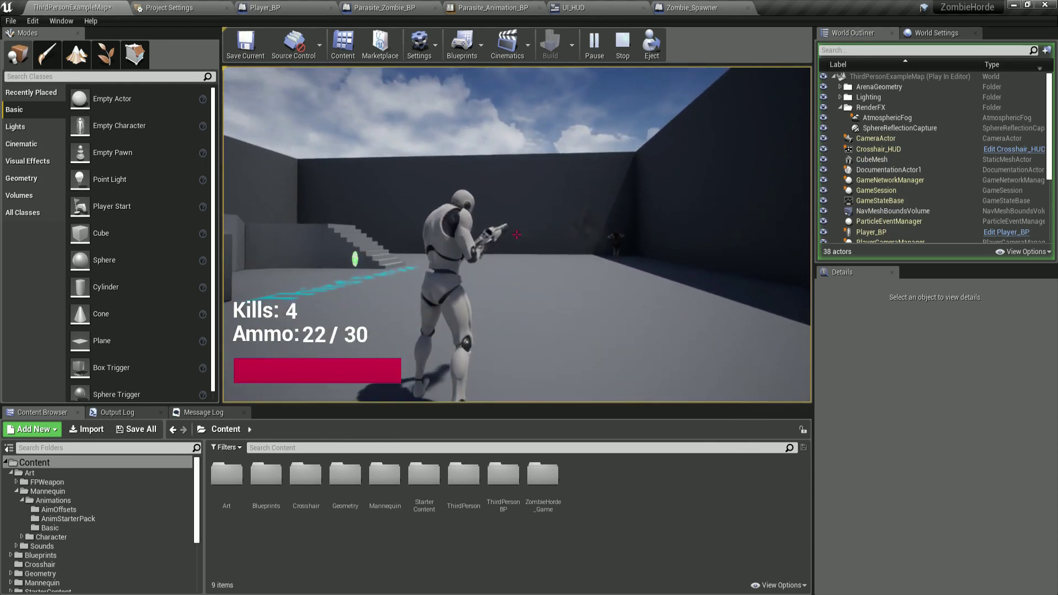
key("Escape")
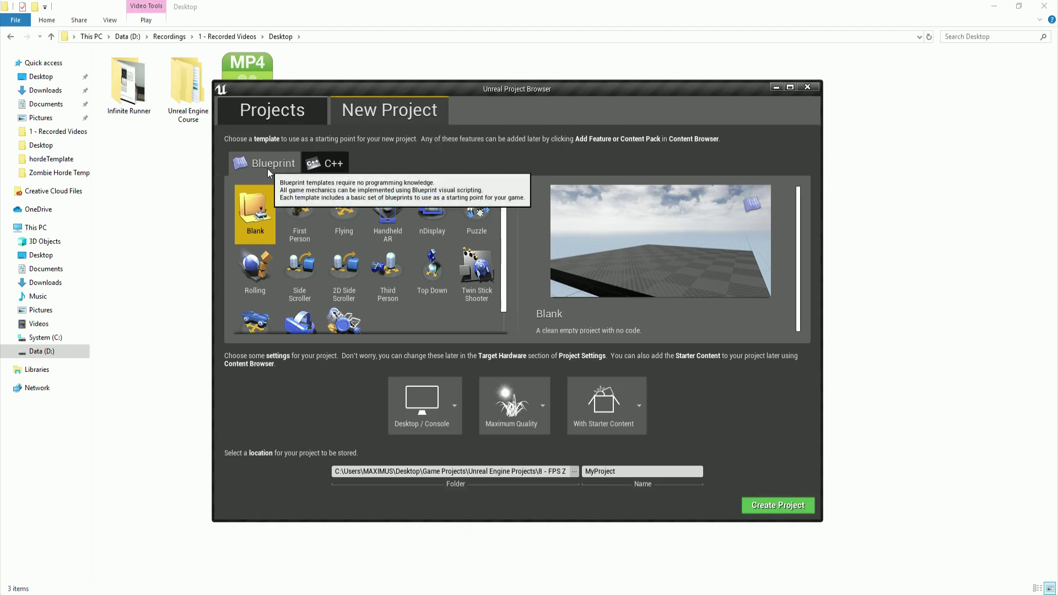
Look over the C++ templates and choose the Blueprint Third Person template for the new project.
left_click(347, 164)
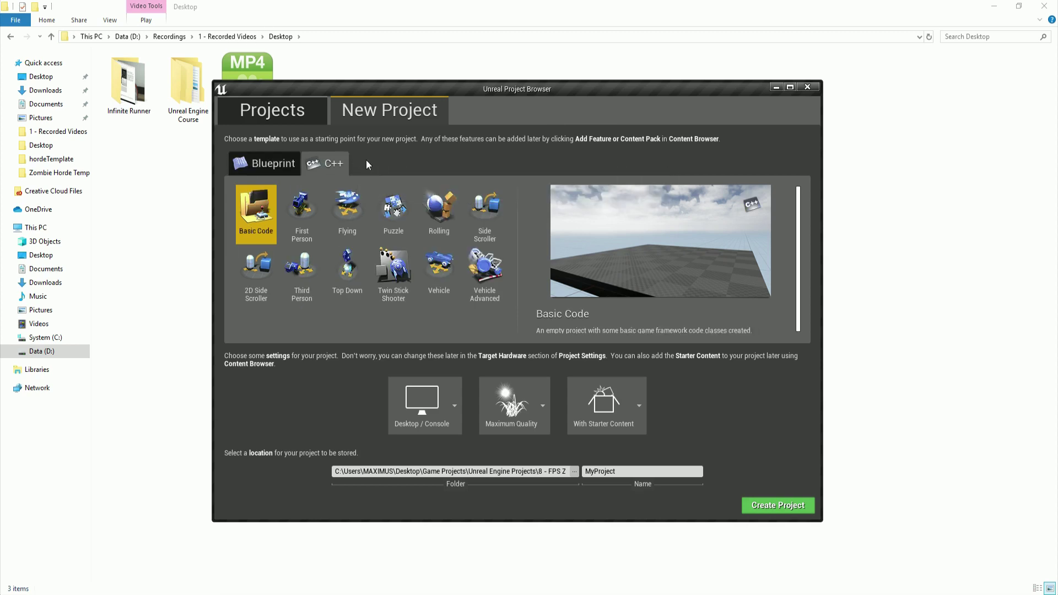
left_click(289, 164)
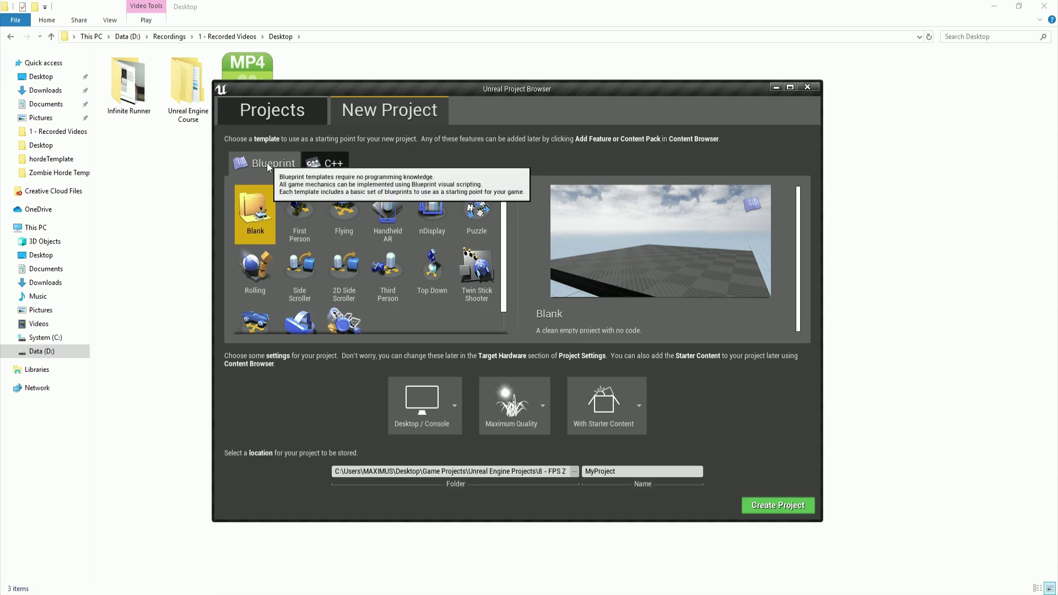
left_click(397, 276)
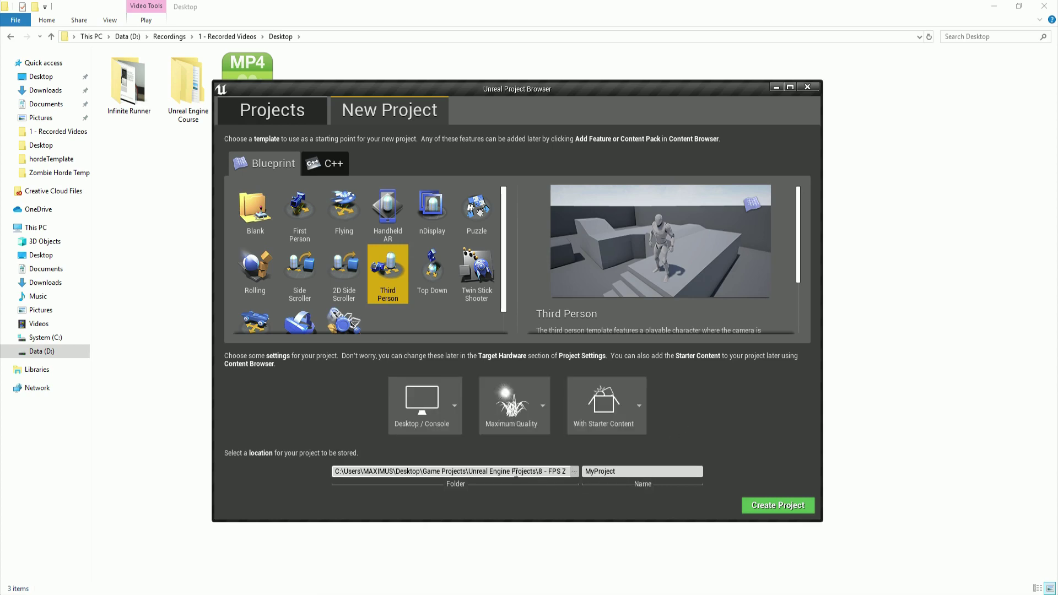
Check the project's storage folder without changing it, and create the project under the name ZombieHorde.
left_click(573, 473)
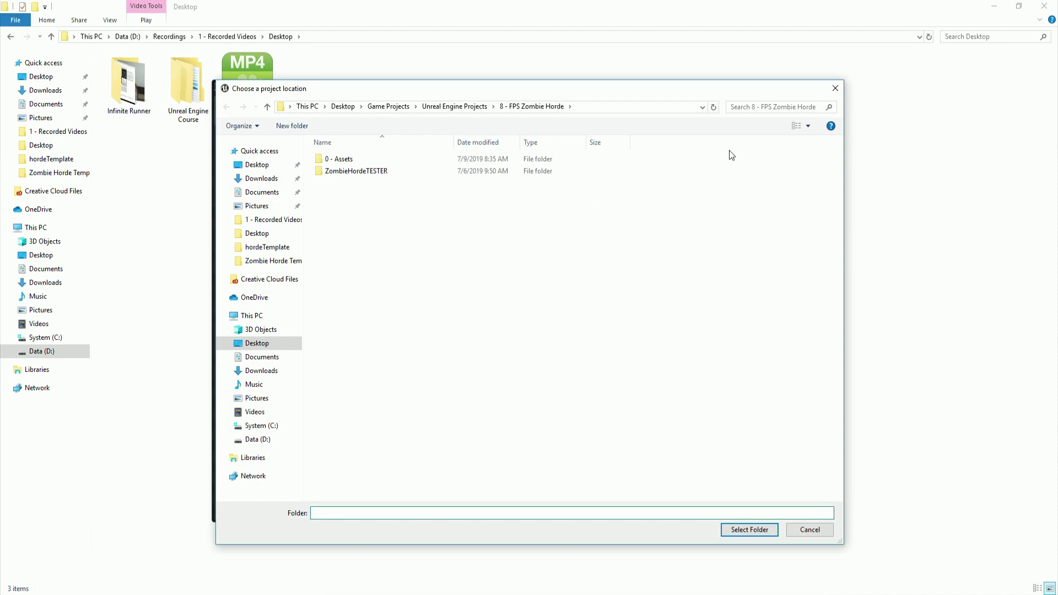
left_click(835, 89)
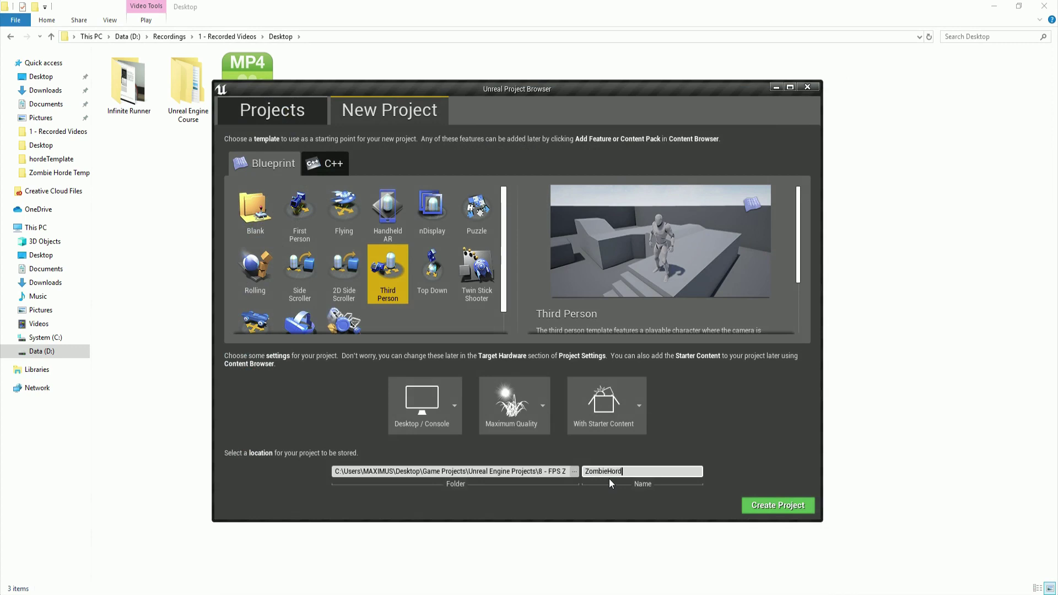
left_click(770, 506)
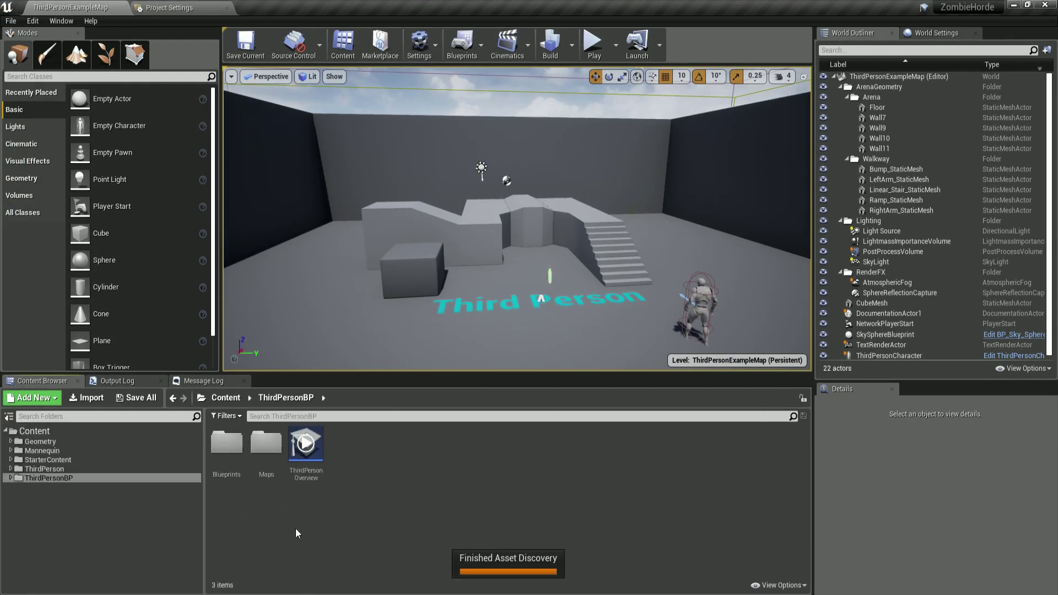
Enlarge the Content Browser area, and switch to File Explorer to open the ThirdPersonForAnim folder within 0 - Assets.
left_click_drag(435, 374, 422, 318)
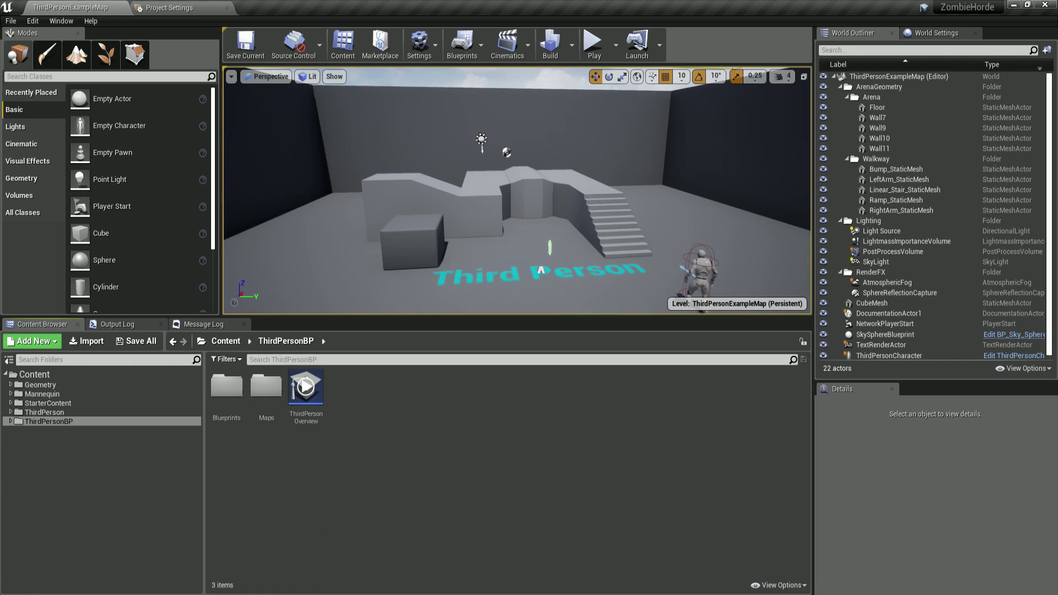
mouse_move(256, 594)
left_click(221, 557)
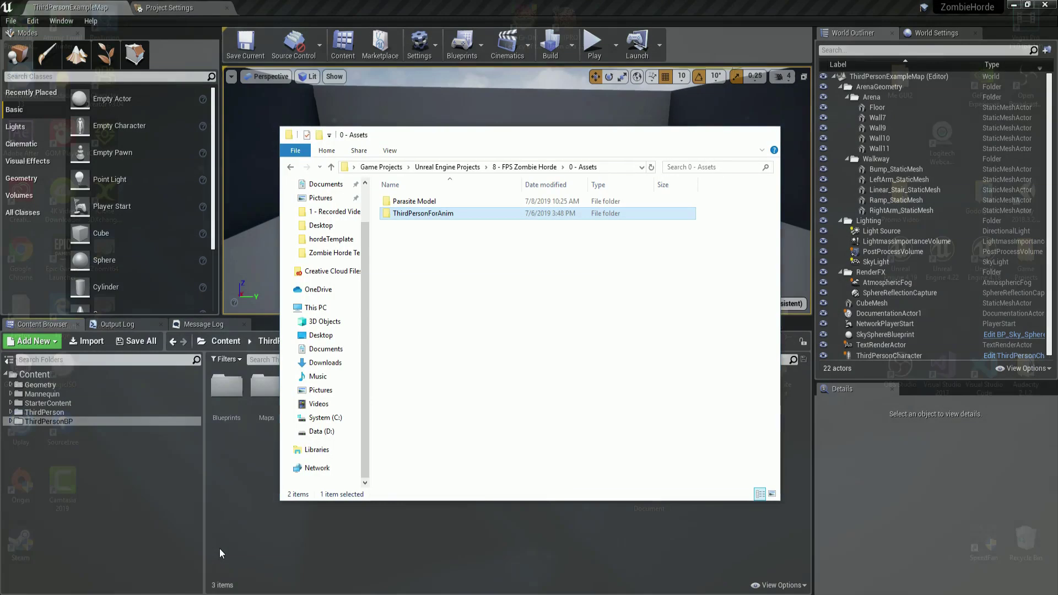
left_click(432, 218)
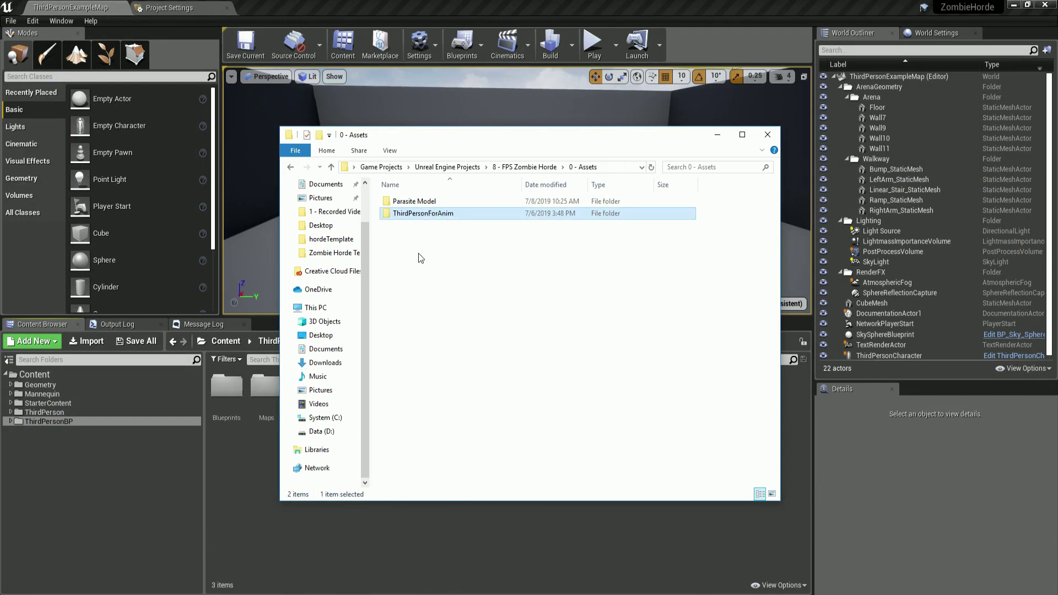
double_click(422, 215)
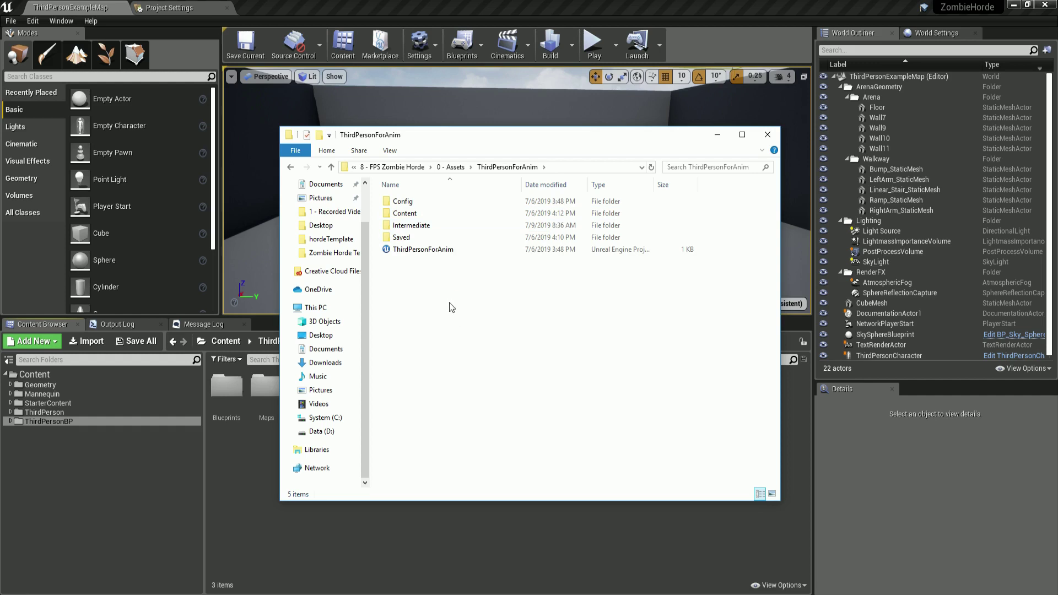
Open the ThirdPersonForAnim project file in Notepad to check its EngineAssociation version, and close it without changes.
left_click(431, 252)
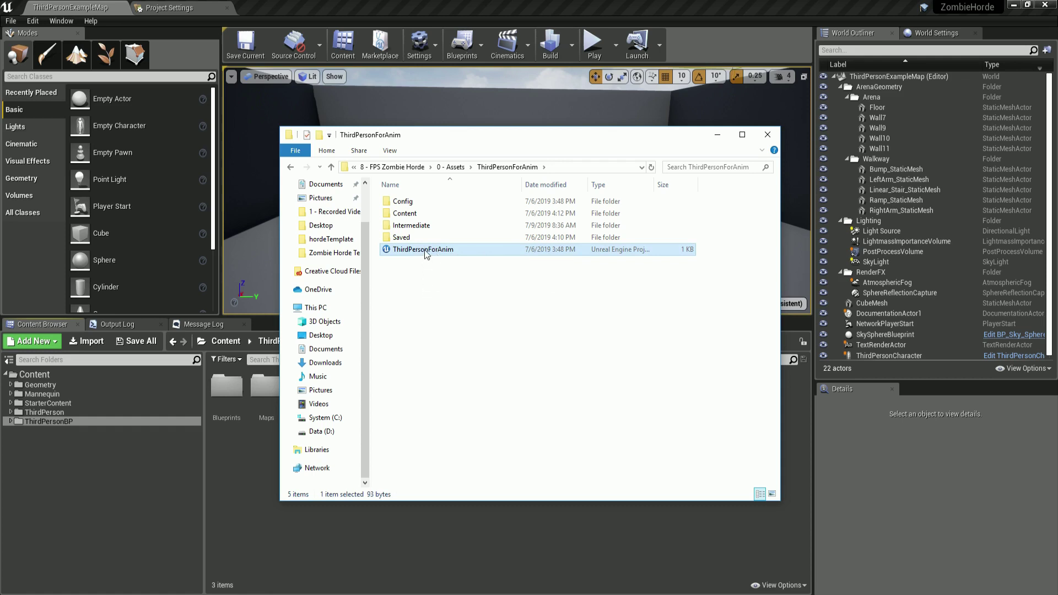
right_click(426, 254)
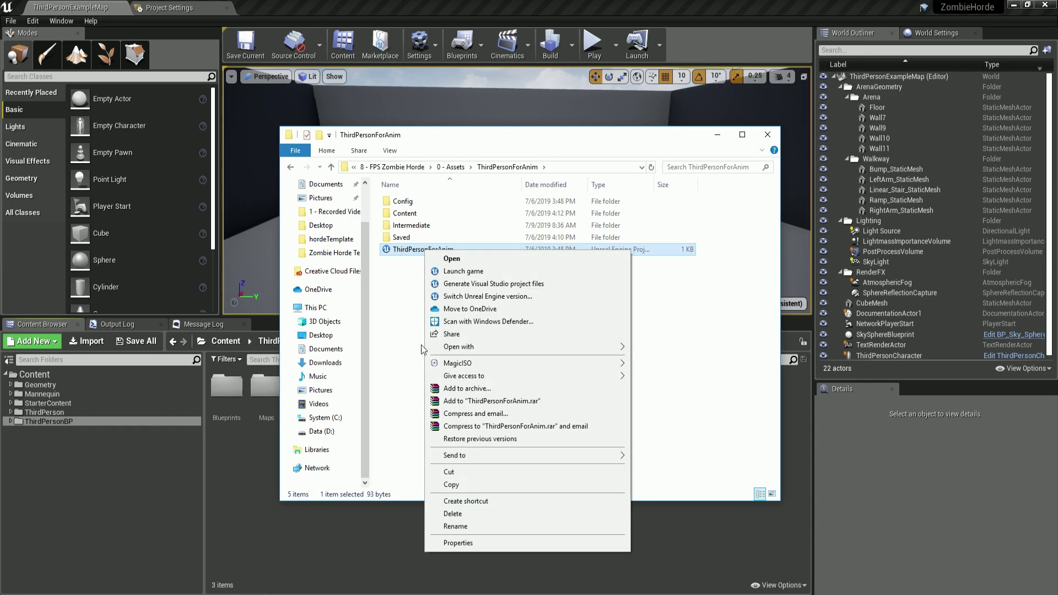
mouse_move(443, 347)
left_click(650, 350)
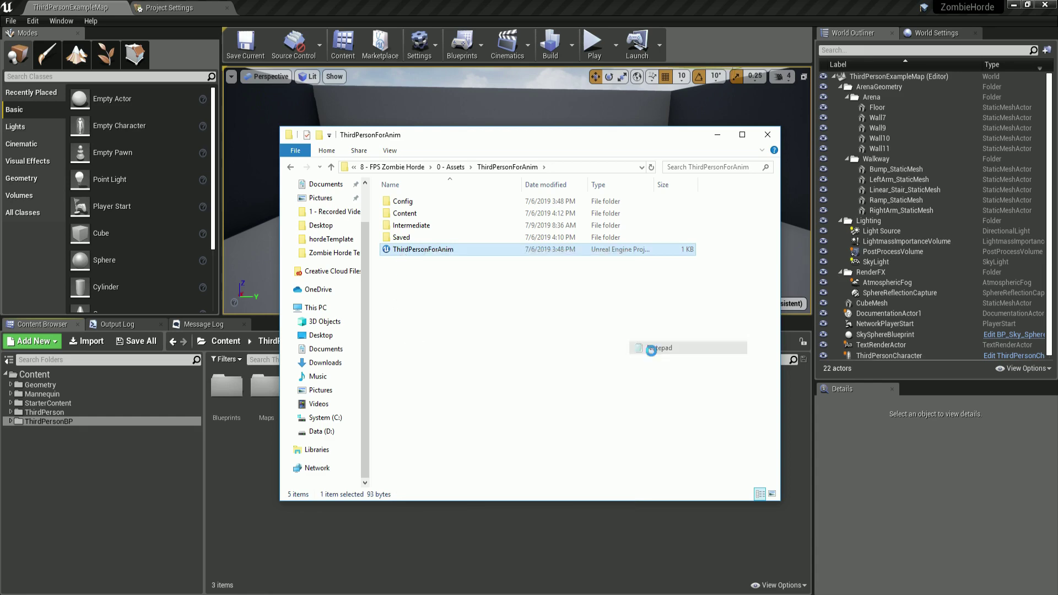
left_click_drag(511, 260, 560, 264)
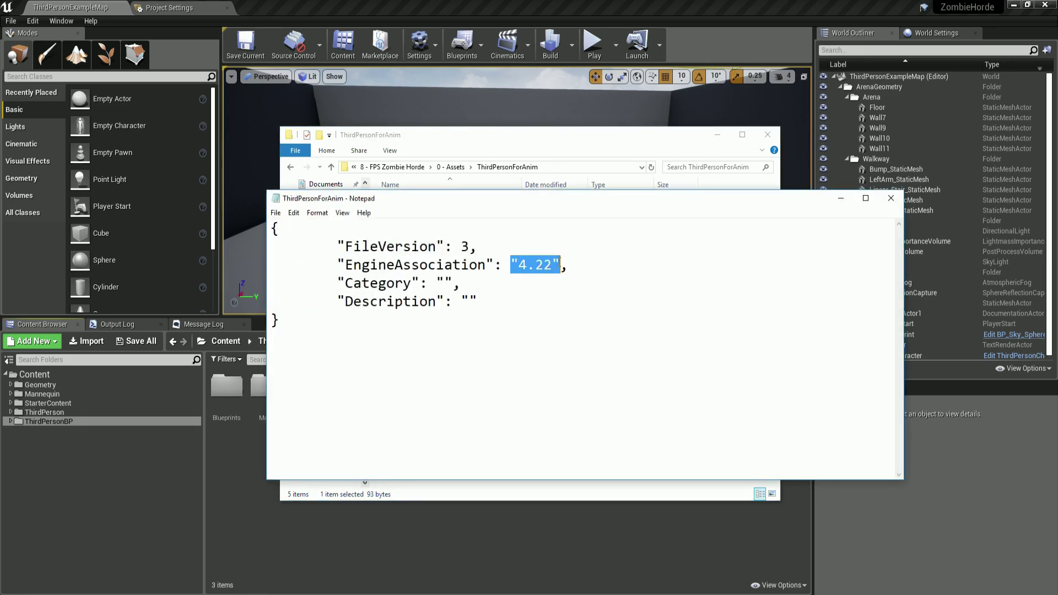
double_click(540, 264)
left_click(890, 198)
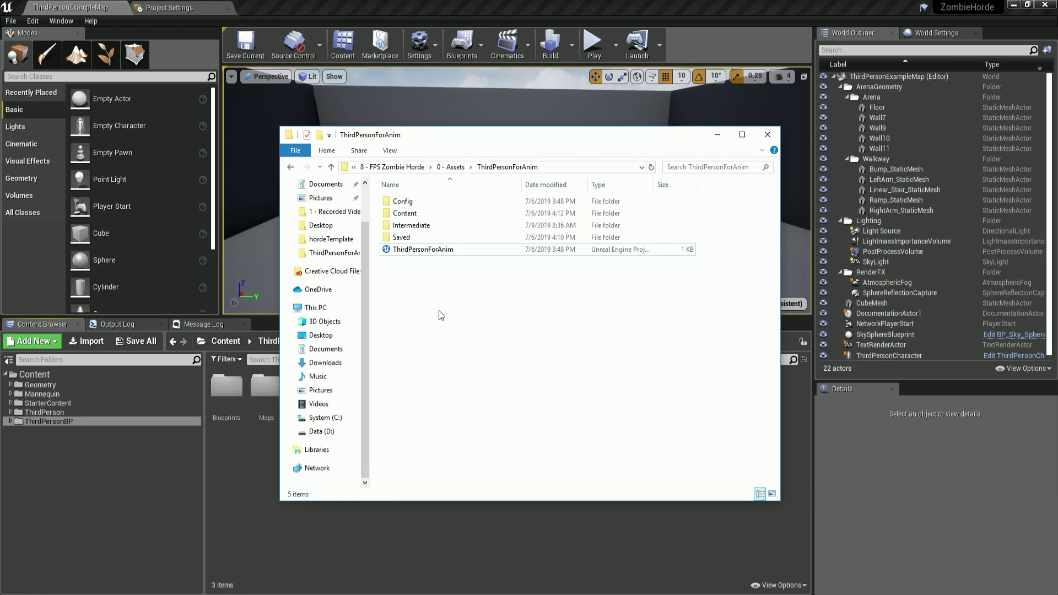
Open the ThirdPersonForAnim project in Unreal Editor from its project file.
left_click(435, 251)
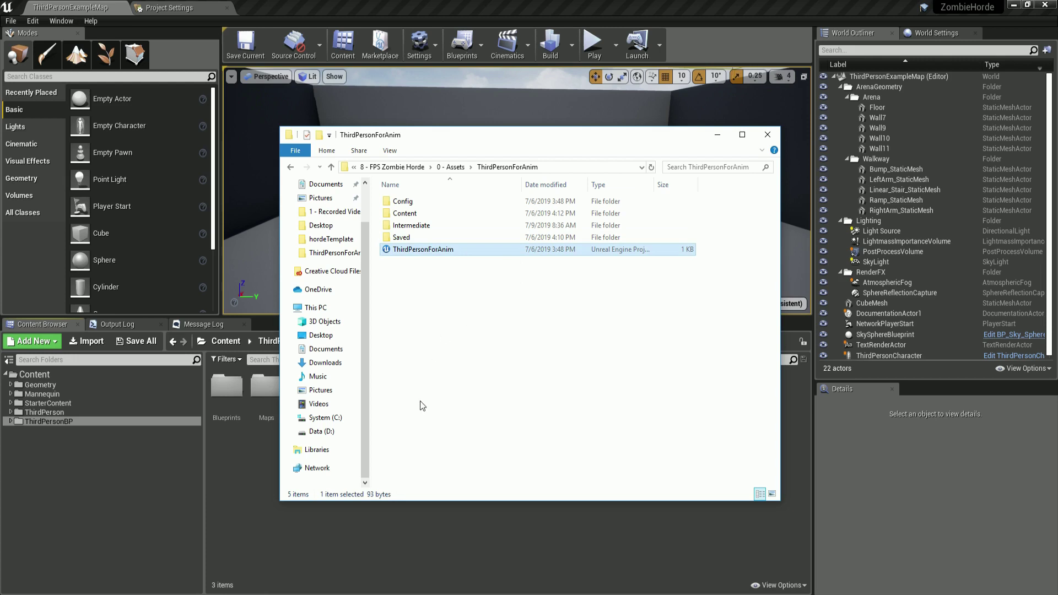
double_click(388, 253)
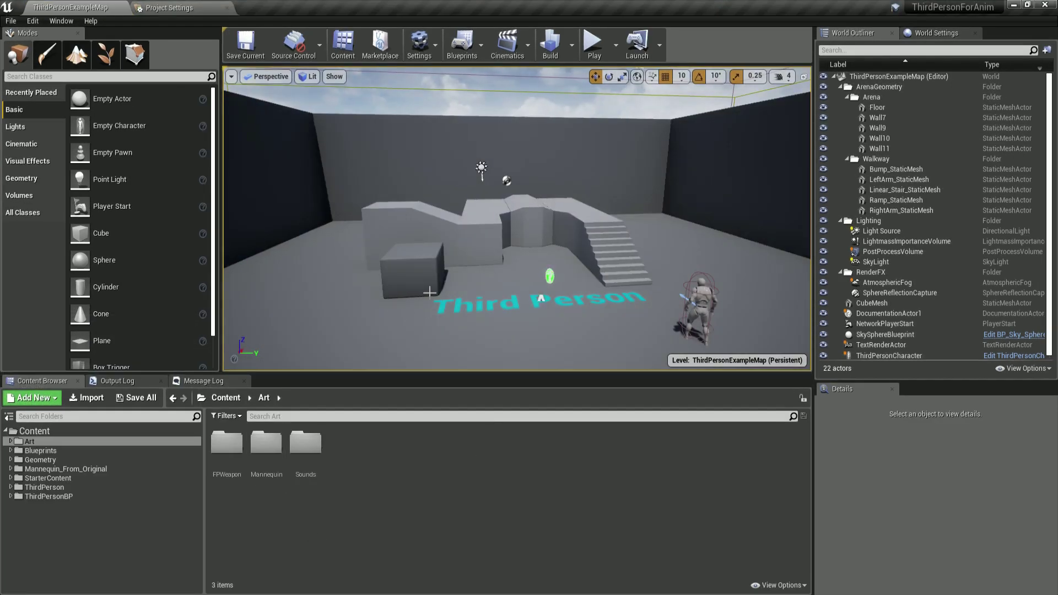
Hide and show the Content Browser's folder tree repeatedly, leaving it shown.
left_click(9, 417)
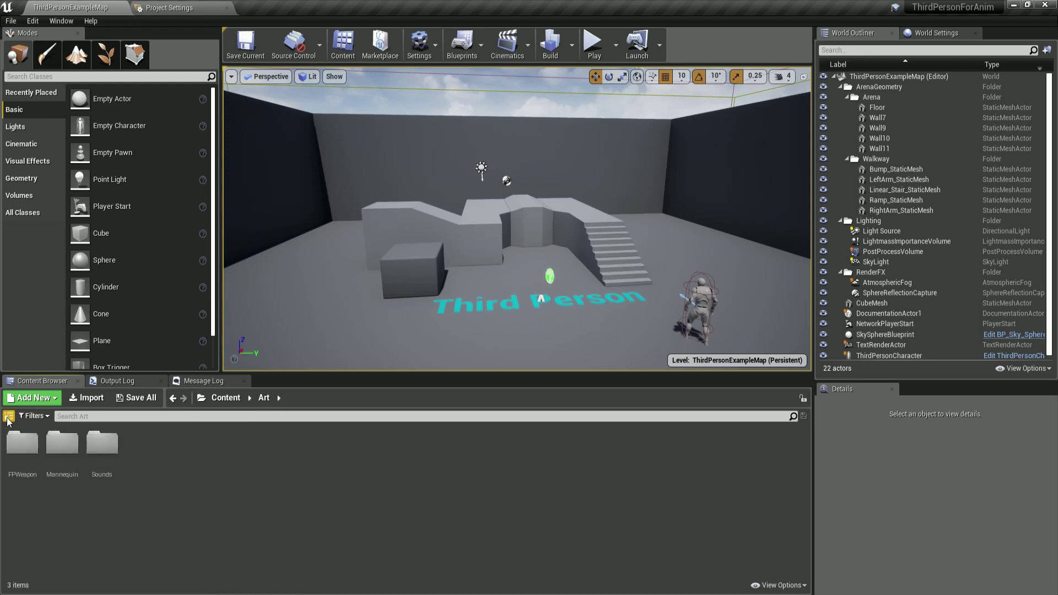
left_click(9, 416)
left_click(8, 418)
left_click(9, 419)
left_click(9, 419)
left_click(9, 420)
left_click(9, 419)
left_click(9, 419)
left_click(9, 419)
left_click(9, 419)
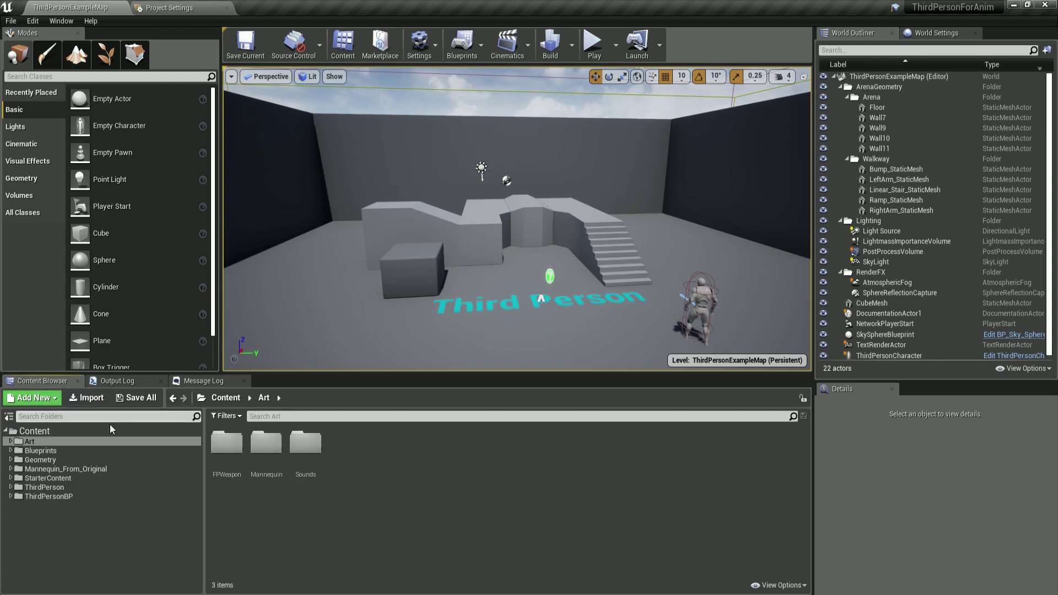
Start migrating the Art folder from the root Content folder of ThirdPersonForAnim.
left_click(39, 431)
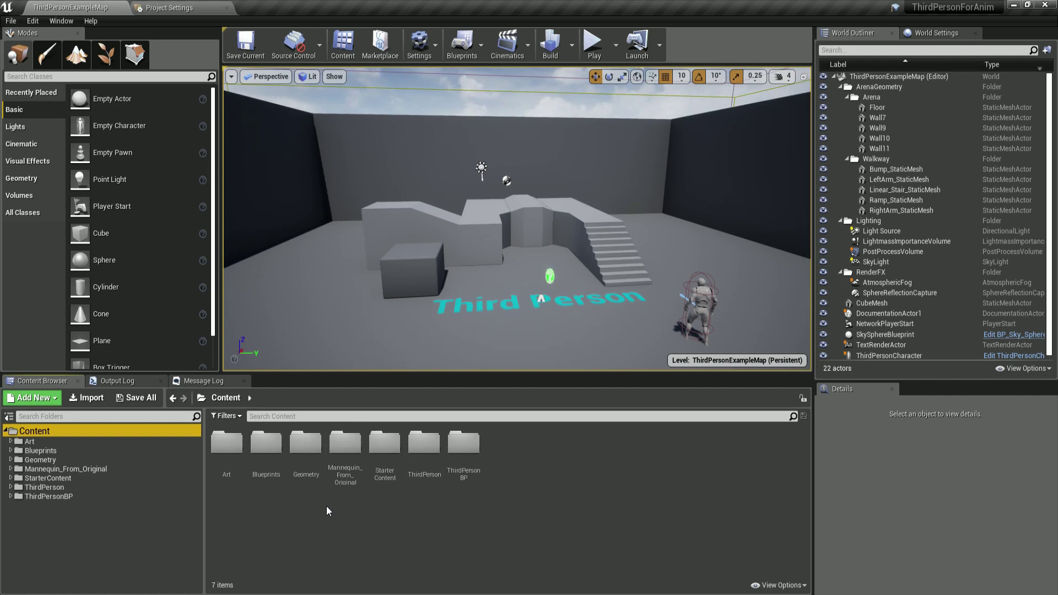
left_click(219, 453)
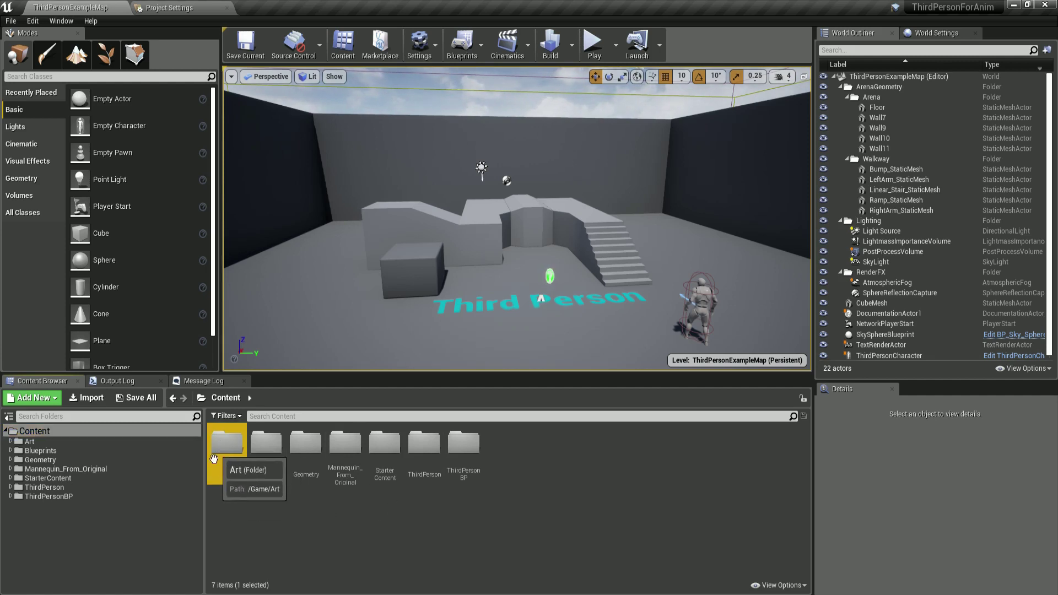
right_click(232, 446)
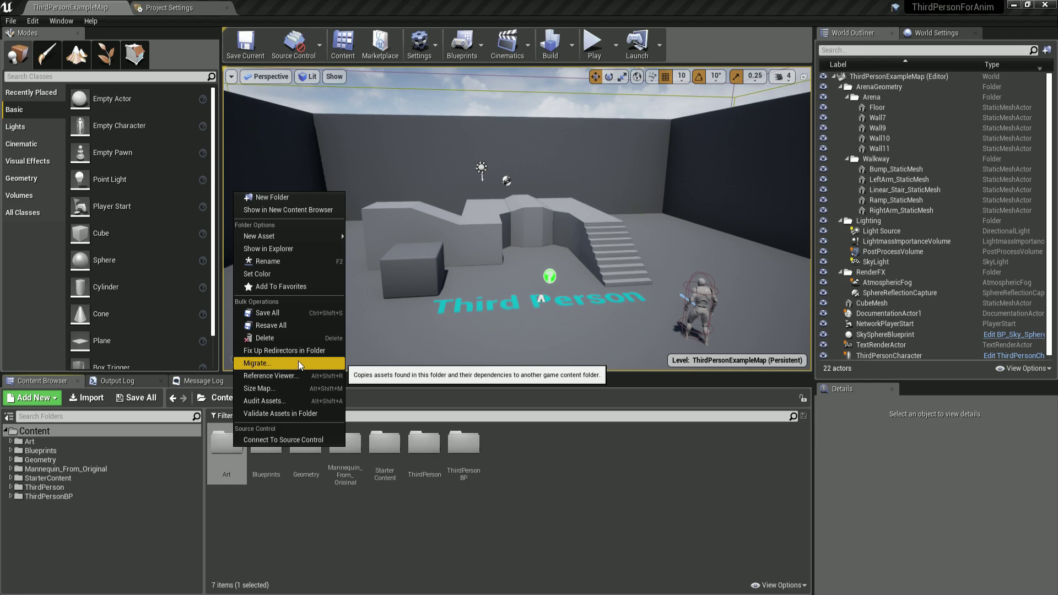
left_click(285, 366)
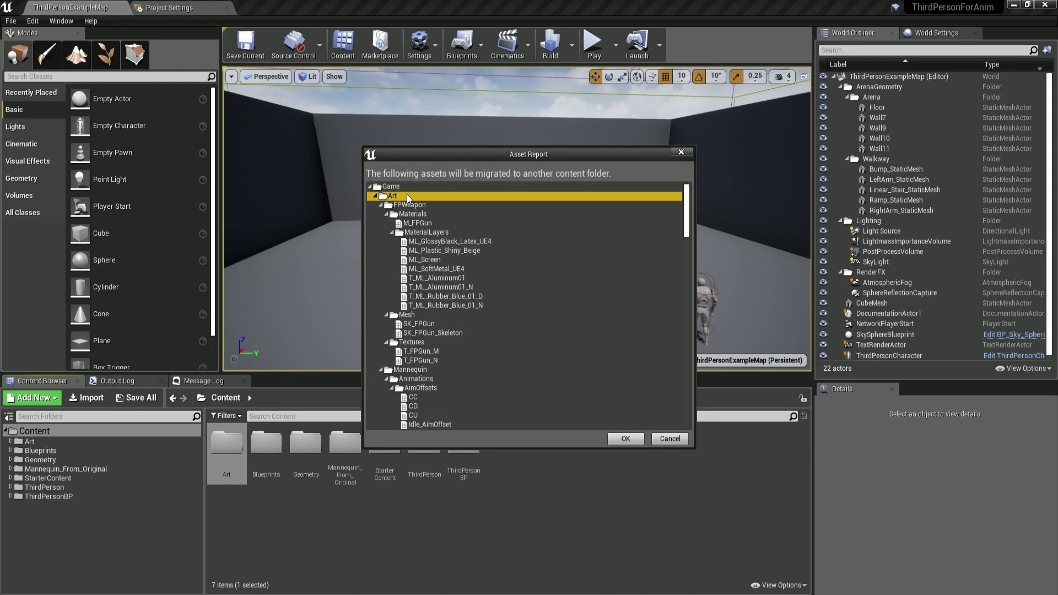
Collapse the subfolders in the Asset Report to review the top-level folders being migrated, and accept the report.
left_click(380, 205)
left_click(380, 214)
left_click(381, 223)
left_click(375, 232)
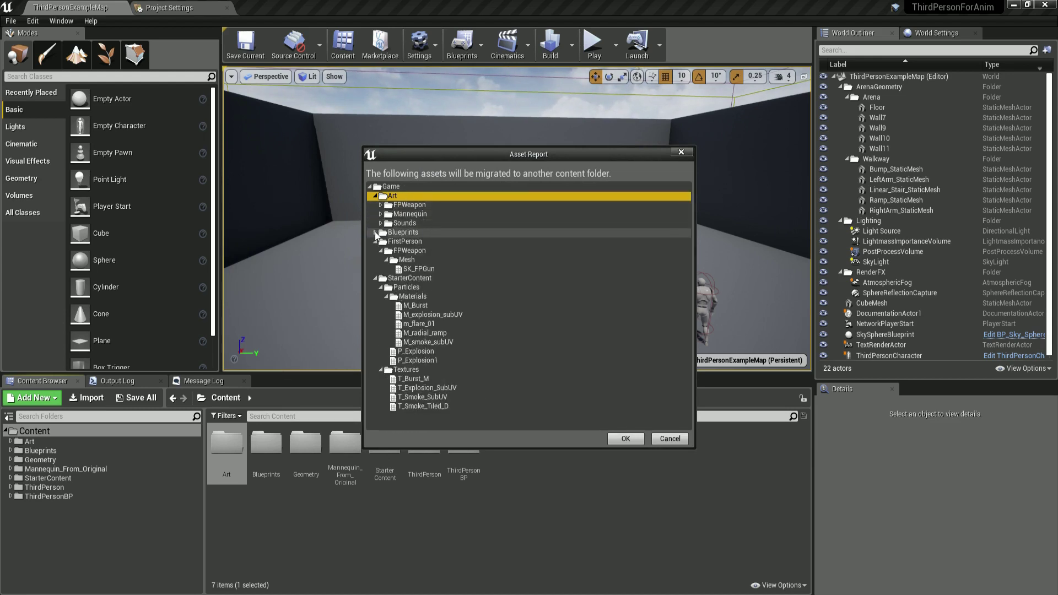
left_click(374, 241)
left_click(375, 251)
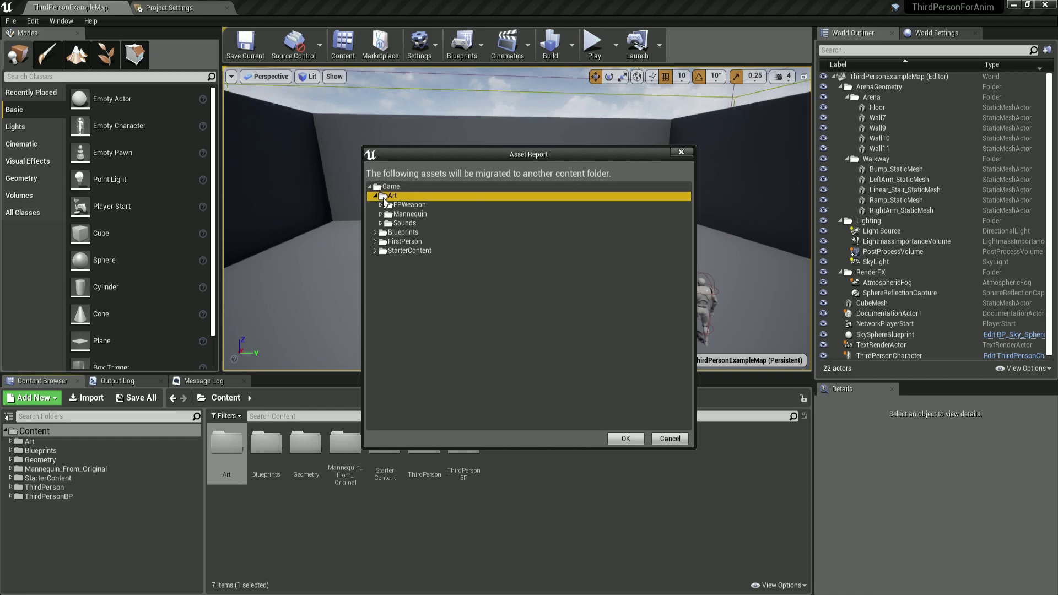
left_click(626, 440)
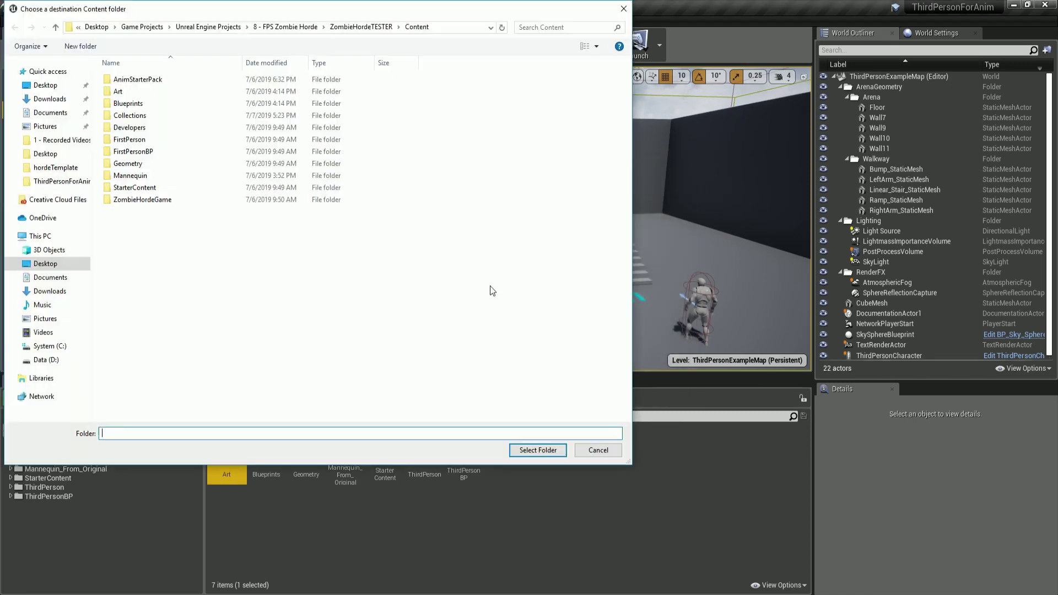
Browse the migration destination to the 8 - FPS Zombie Horde folder, looking briefly into its ZombieHorde folder.
left_click(290, 29)
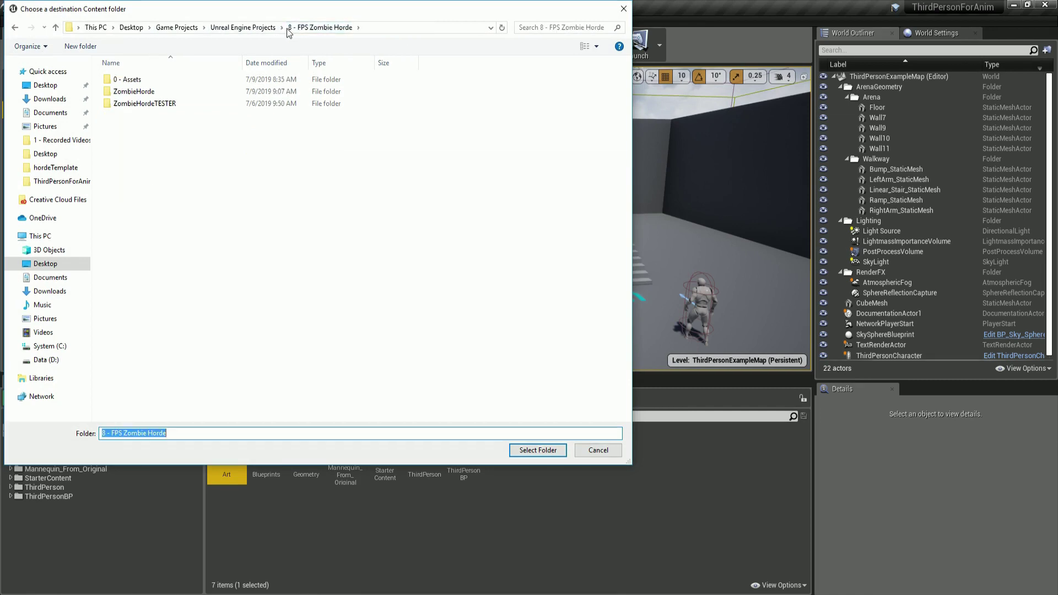
left_click(154, 92)
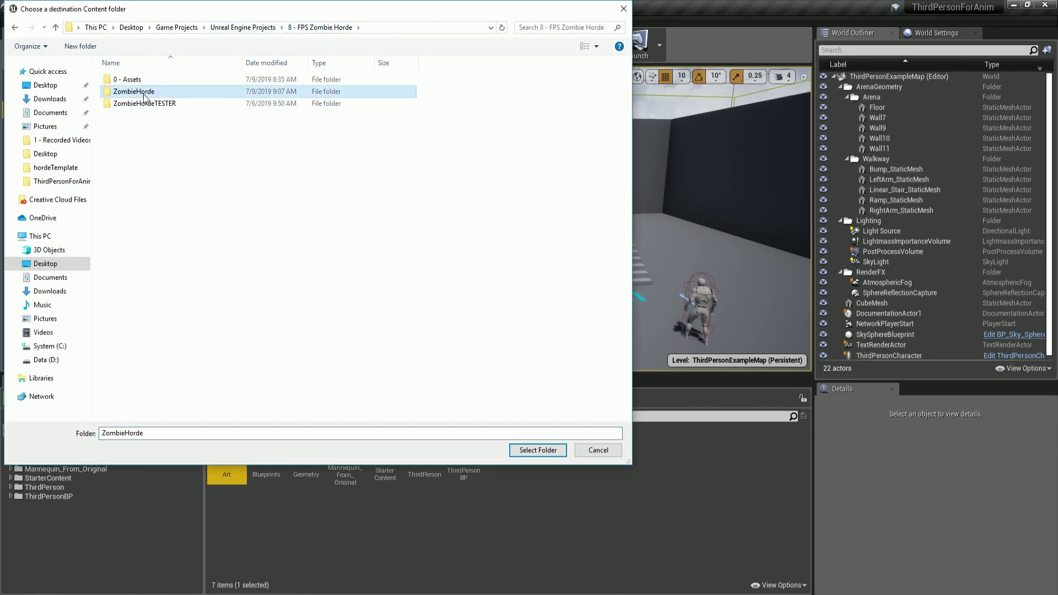
double_click(143, 95)
left_click(311, 28)
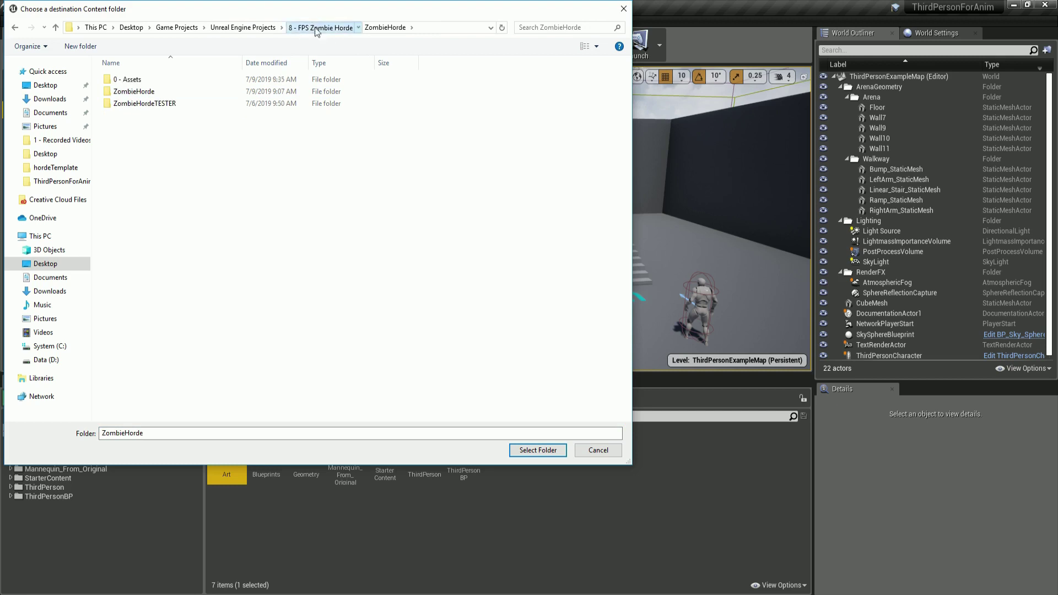
Reposition the destination dialog, check the open ZombieHorde project's editor window, and return to the dialog.
left_click_drag(401, 14, 578, 99)
left_click(312, 594)
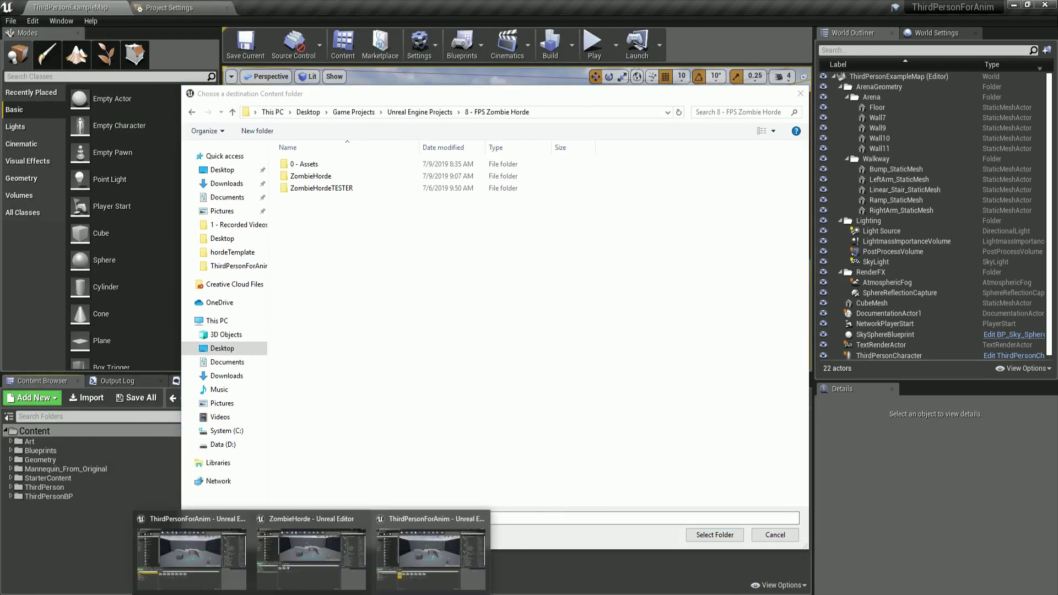
left_click(311, 556)
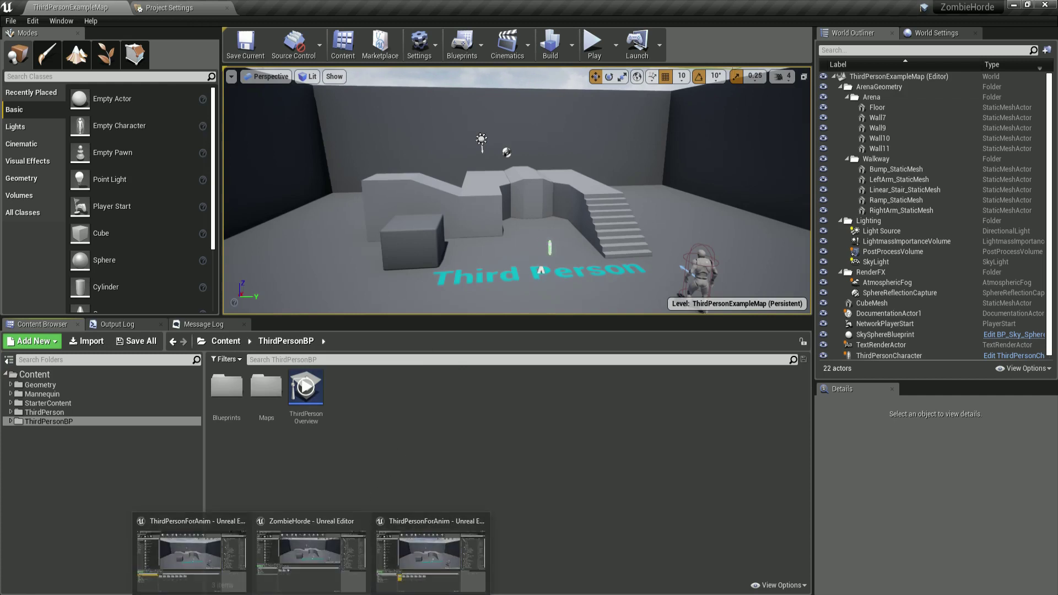
left_click(429, 545)
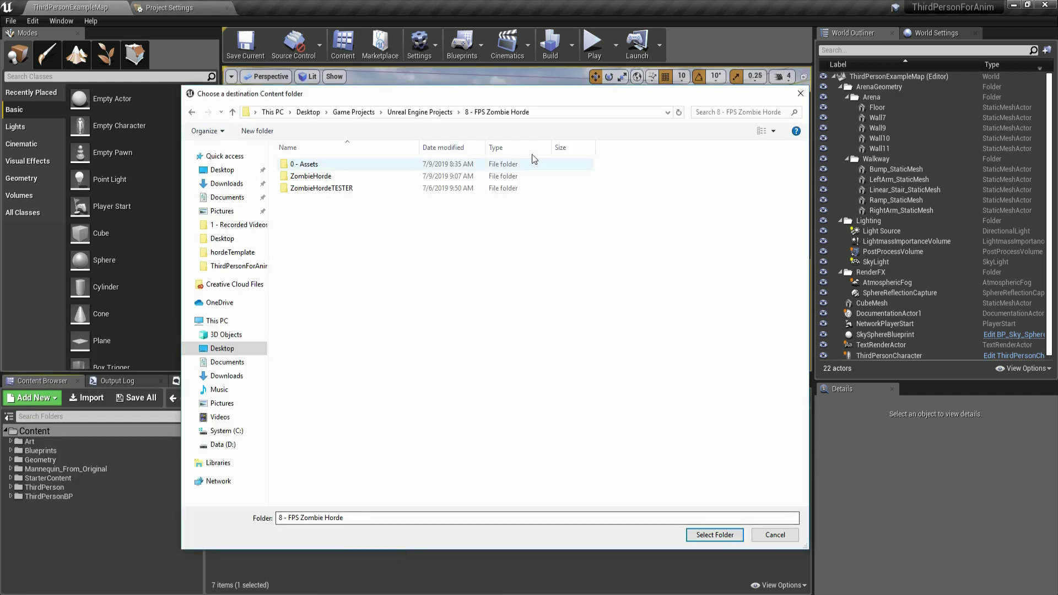
left_click_drag(610, 97, 601, 92)
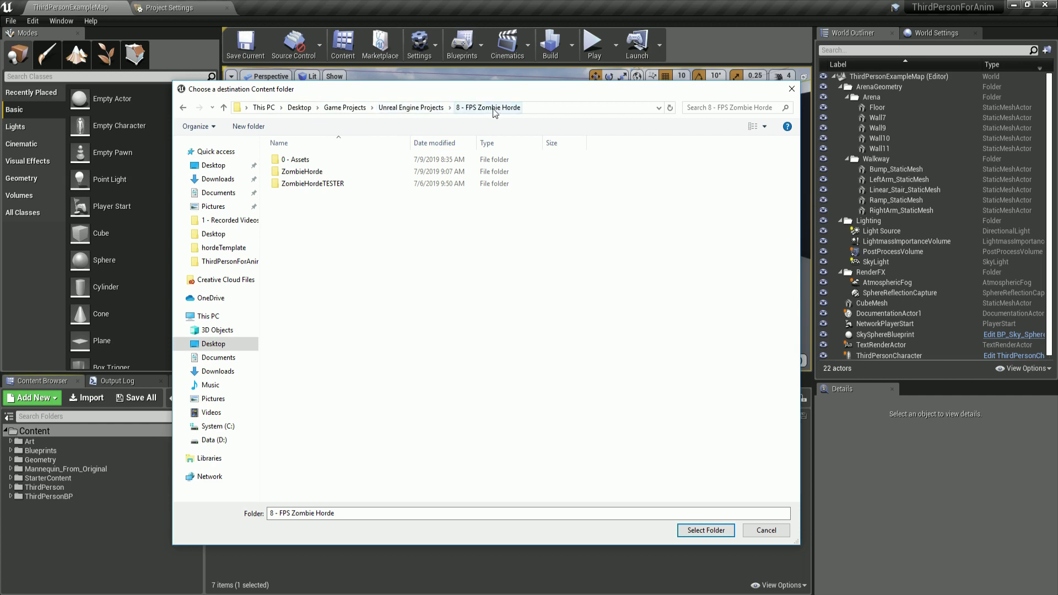
Choose the ZombieHorde project's Content folder as the migration destination and overwrite all assets that already exist there.
left_click(306, 172)
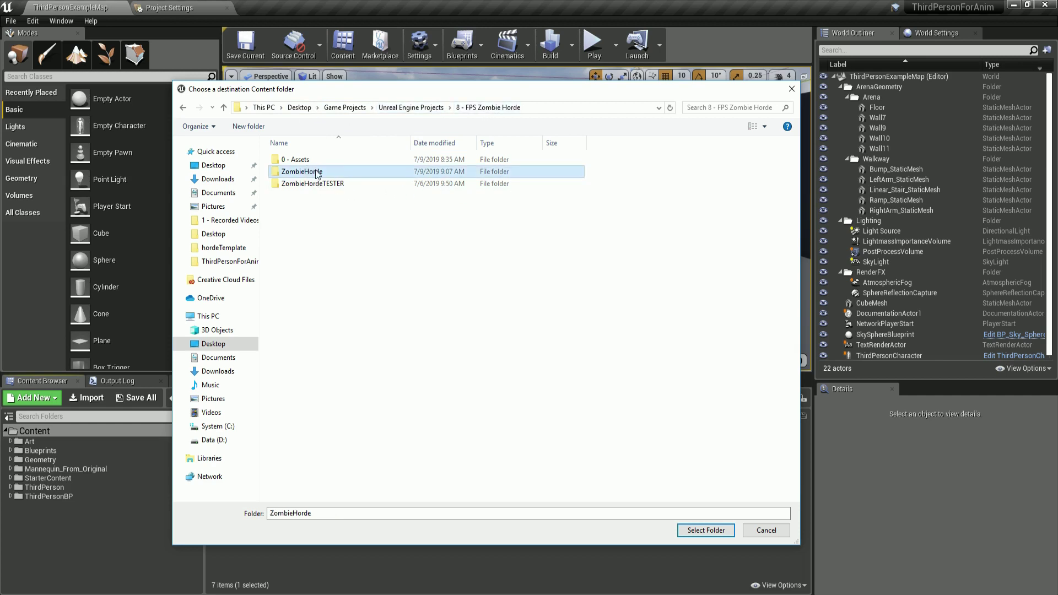
double_click(316, 173)
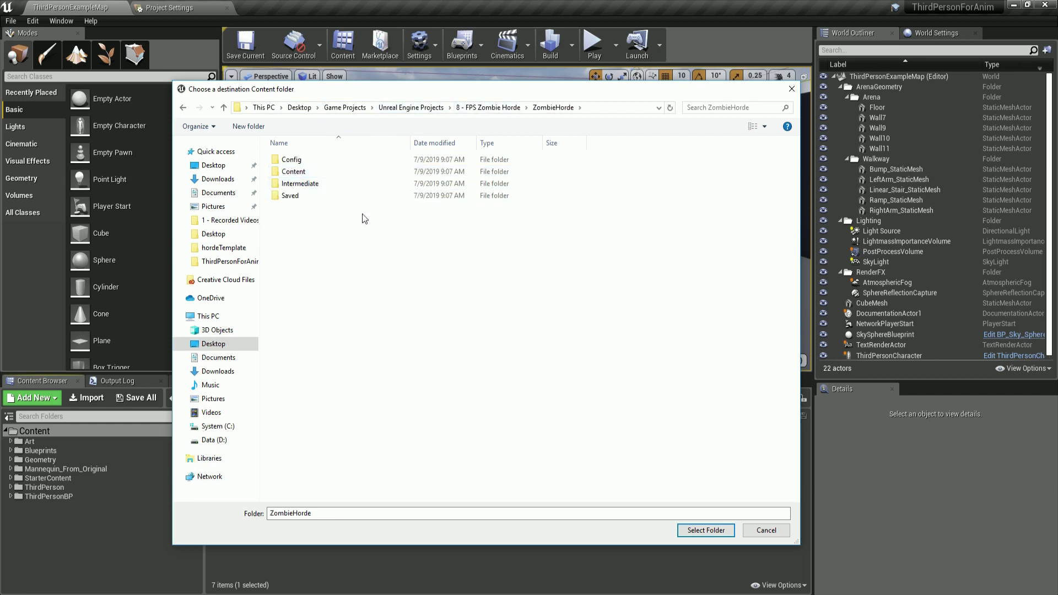
left_click(296, 173)
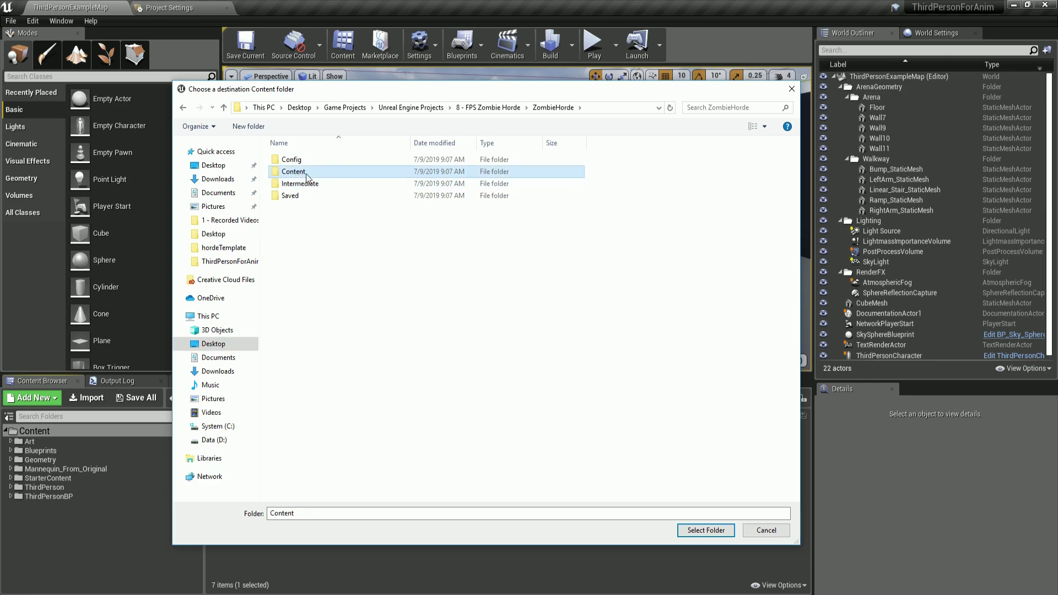
left_click(705, 530)
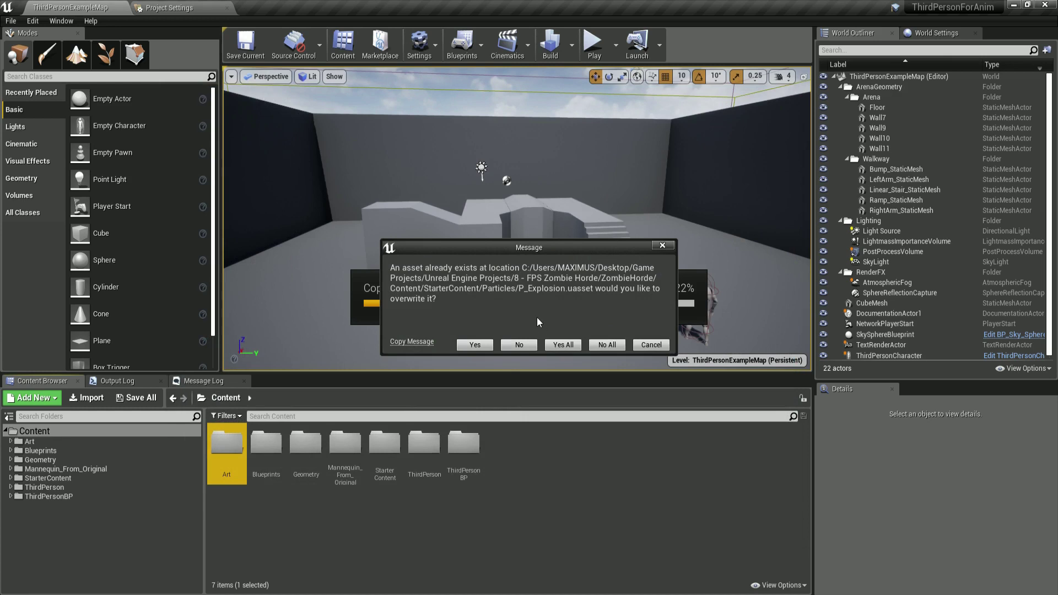
left_click(560, 343)
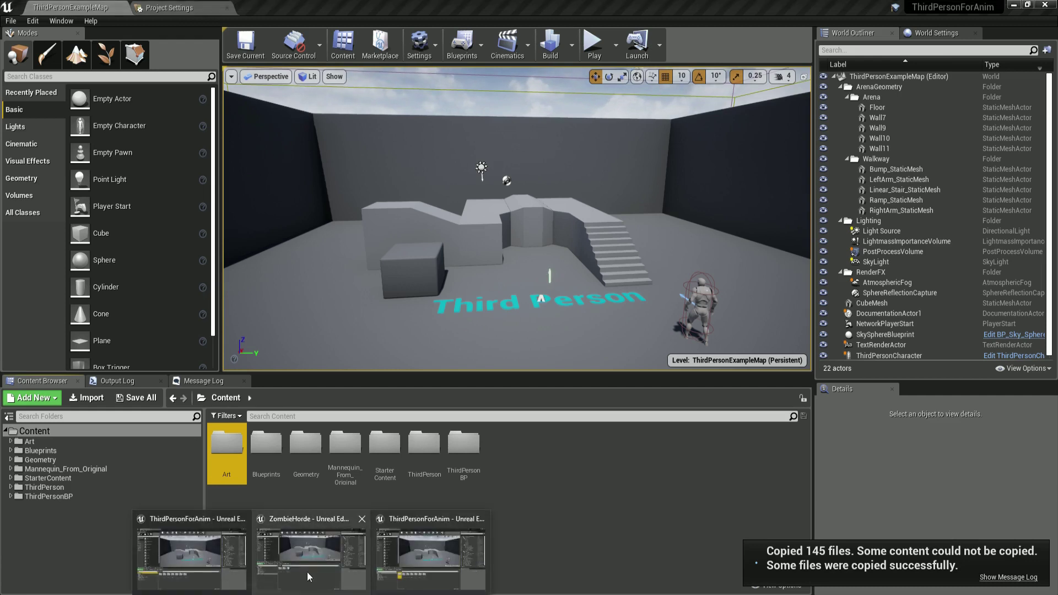
Switch to the ZombieHorde editor and examine the subfolders of the migrated Art folder.
left_click(306, 570)
left_click(52, 377)
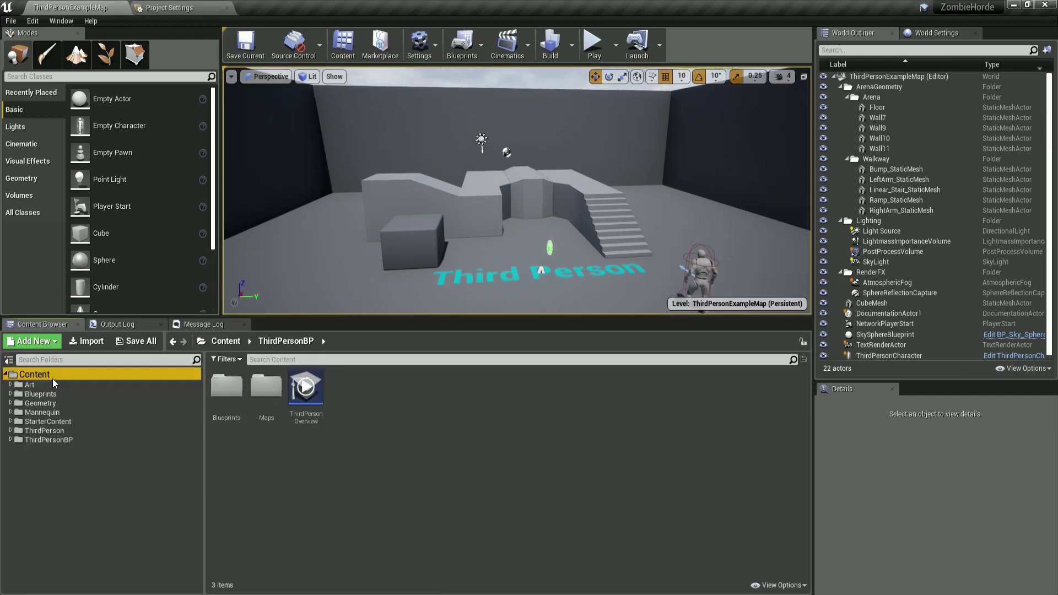
double_click(226, 386)
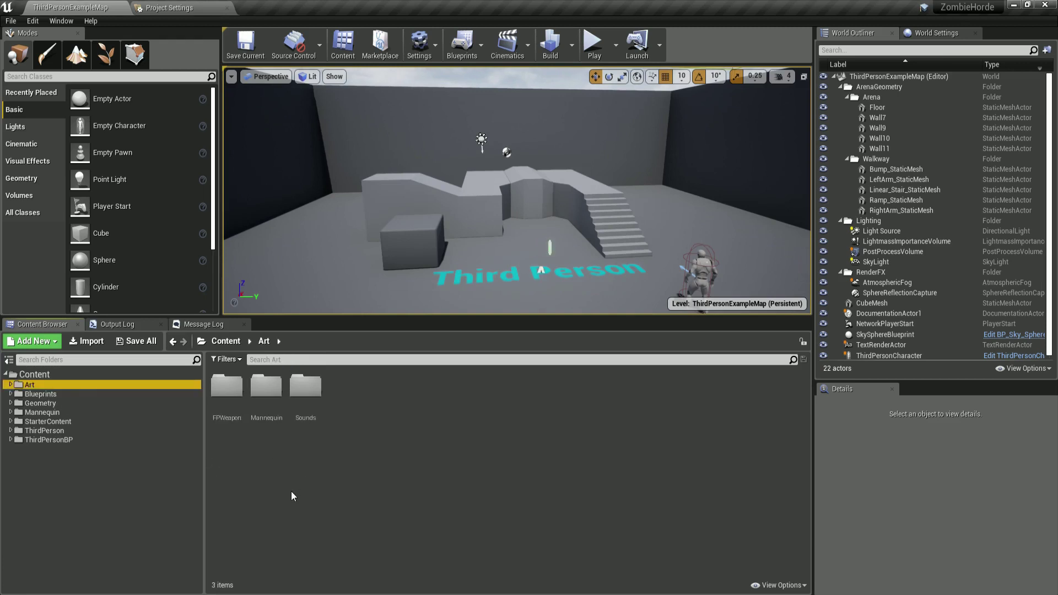
left_click(230, 390)
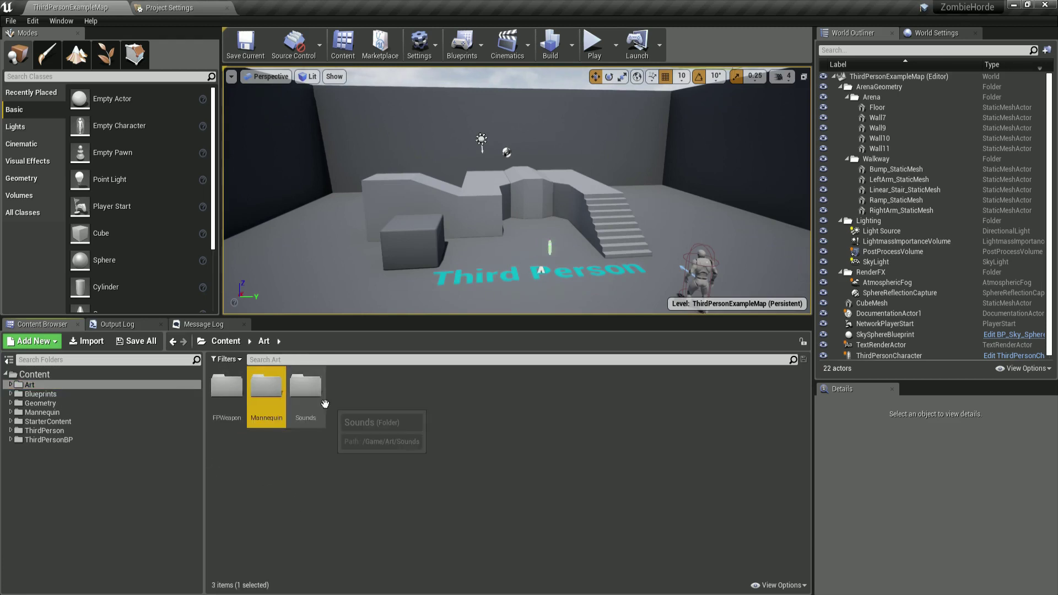
Examine the migrated Sounds folder and the Mannequin folder's Character subfolder.
double_click(305, 387)
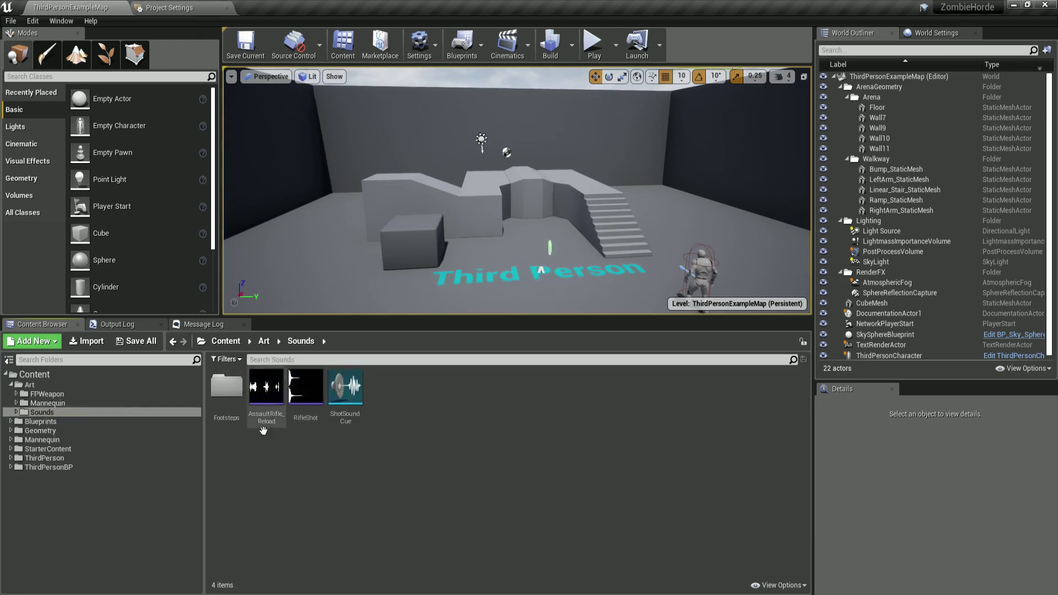
left_click(264, 341)
double_click(267, 388)
double_click(267, 388)
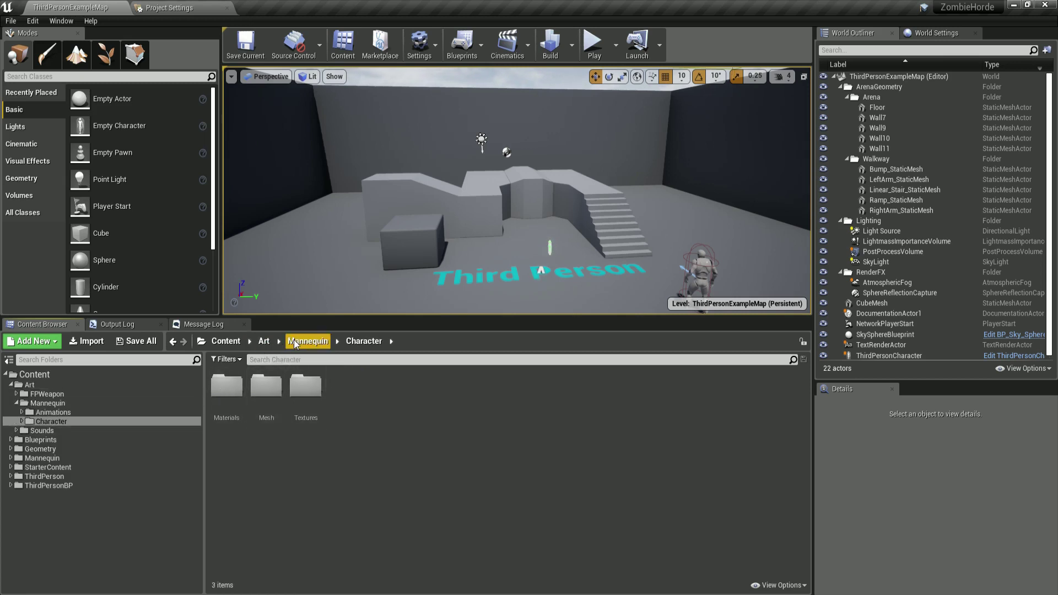
left_click(318, 341)
Examine the AimOffsets, AnimStarterPack and Basic folders in the Mannequin's Animations folder, and return to the Content root.
left_click(236, 388)
double_click(235, 388)
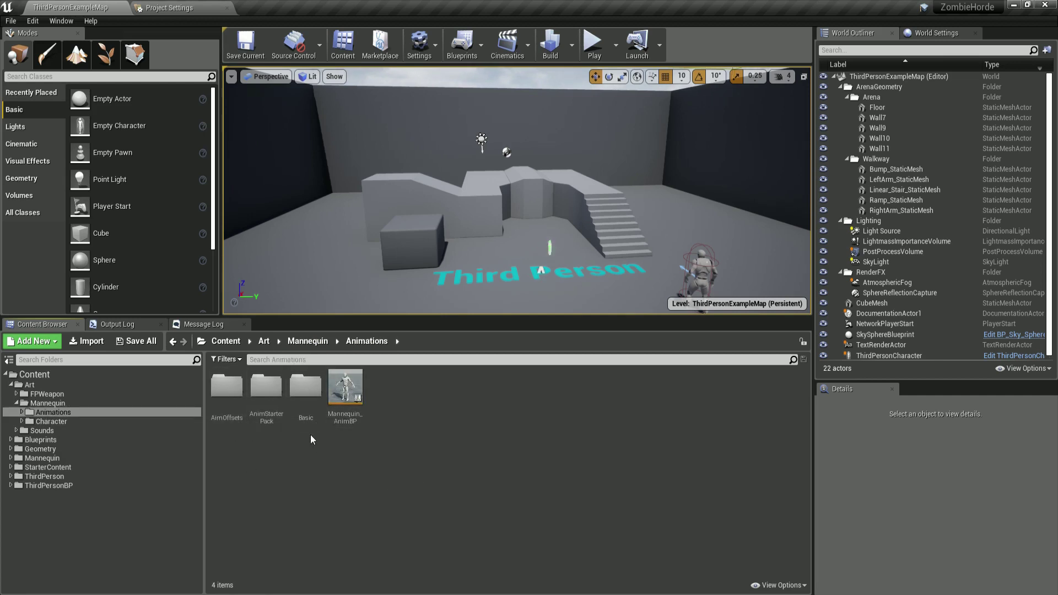
double_click(227, 387)
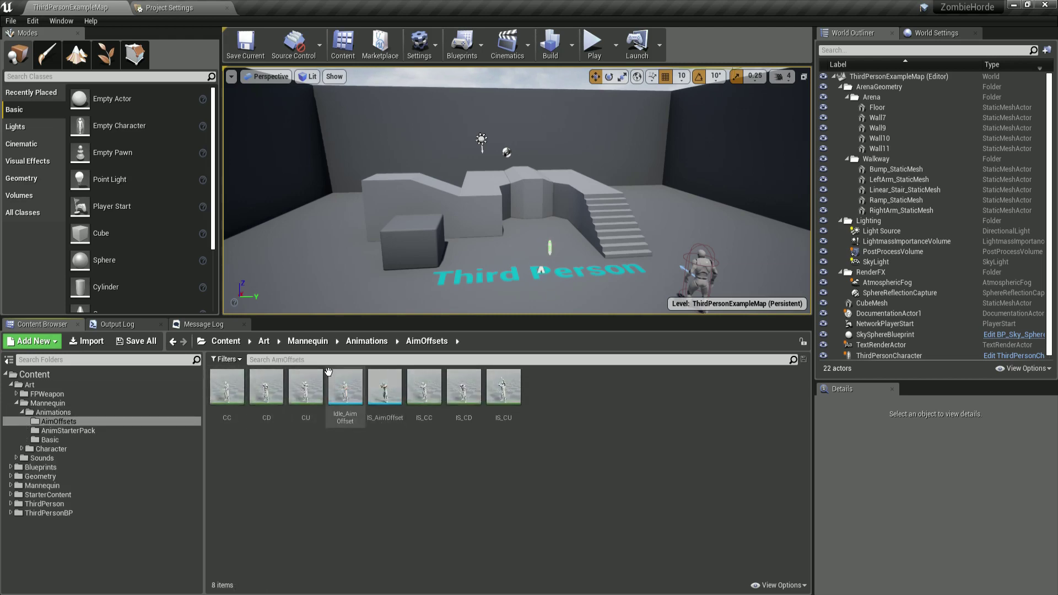
left_click(375, 341)
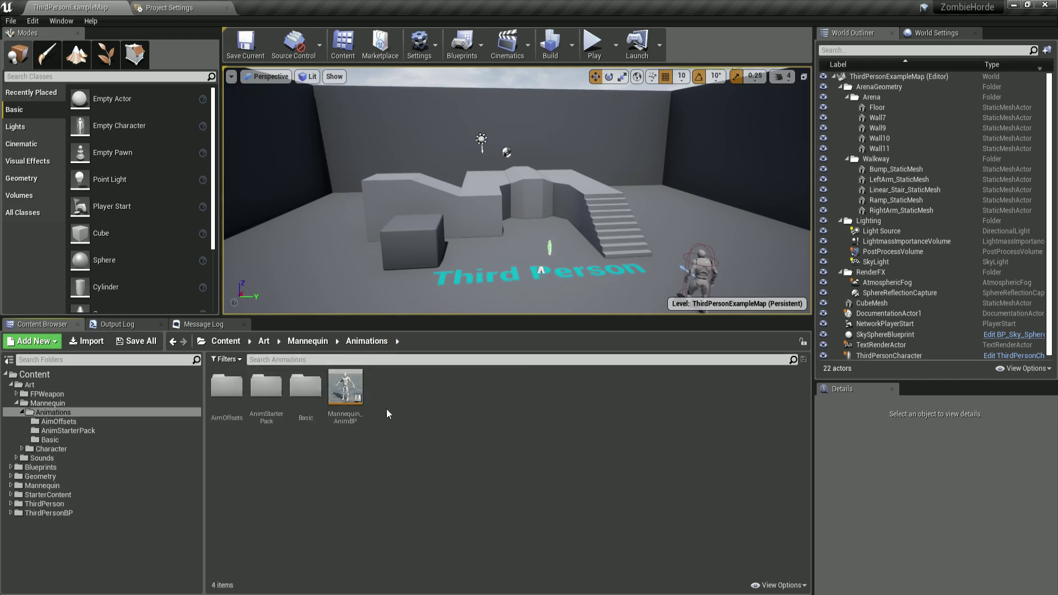
double_click(266, 387)
scroll(461, 417, "down", 3)
scroll(461, 417, "up", 1)
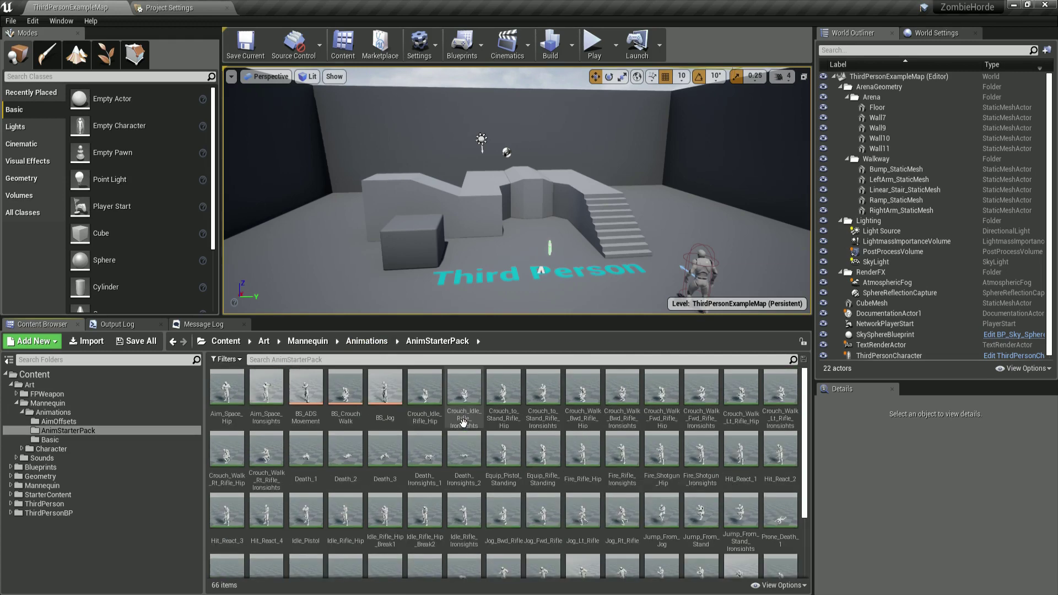
left_click(361, 342)
double_click(305, 387)
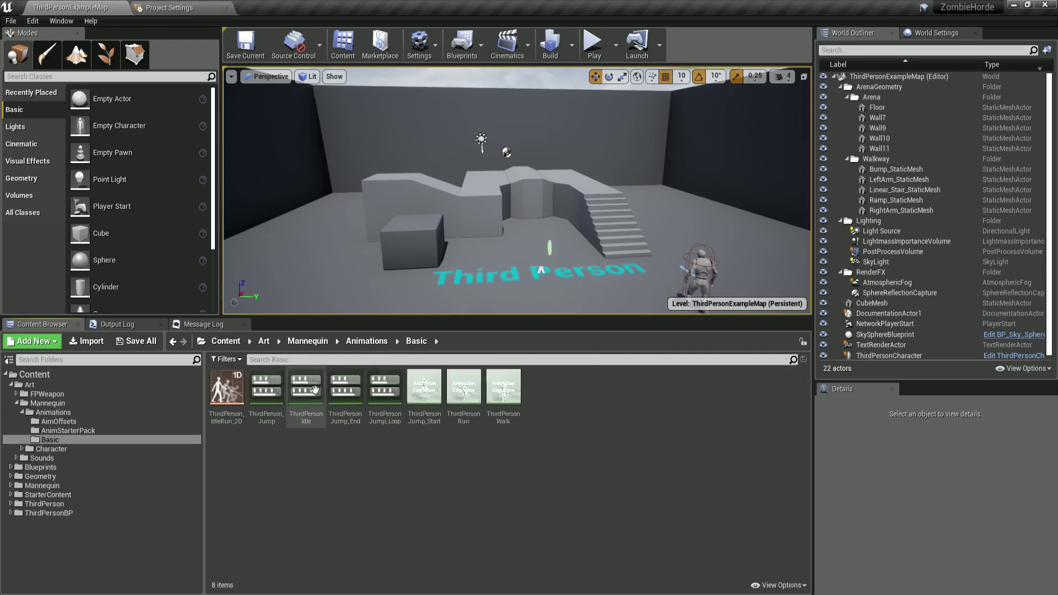
left_click(307, 342)
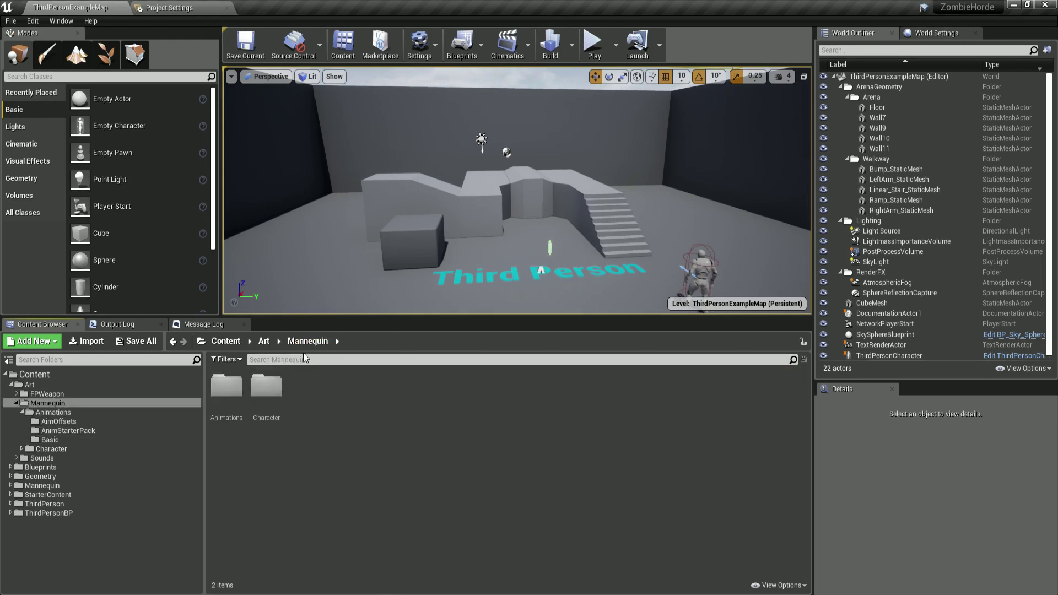
left_click(226, 342)
Close both ThirdPersonForAnim editor windows and return to the ZombieHorde editor.
mouse_move(311, 592)
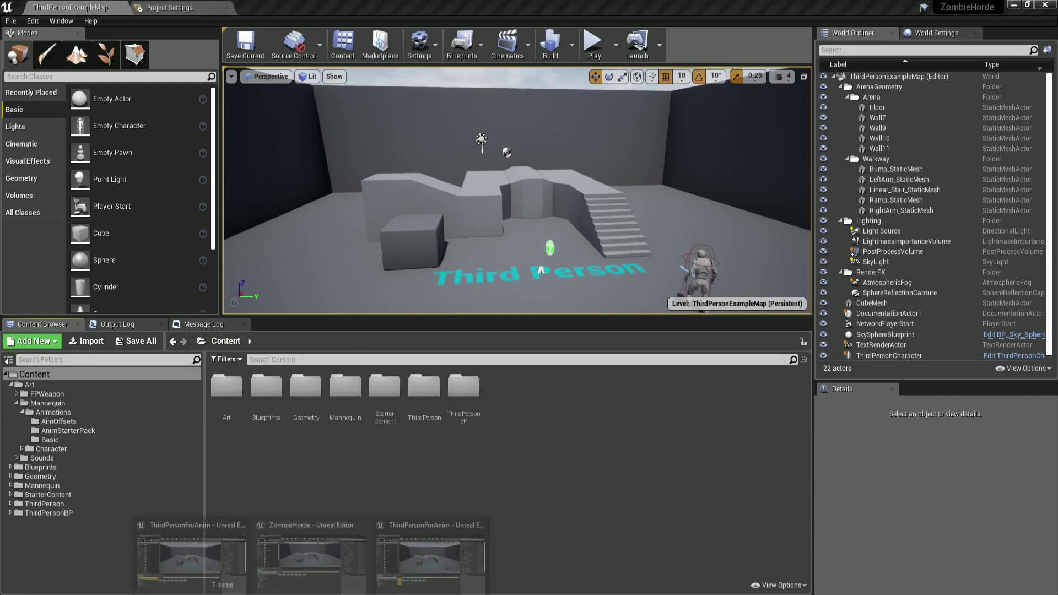
left_click(428, 546)
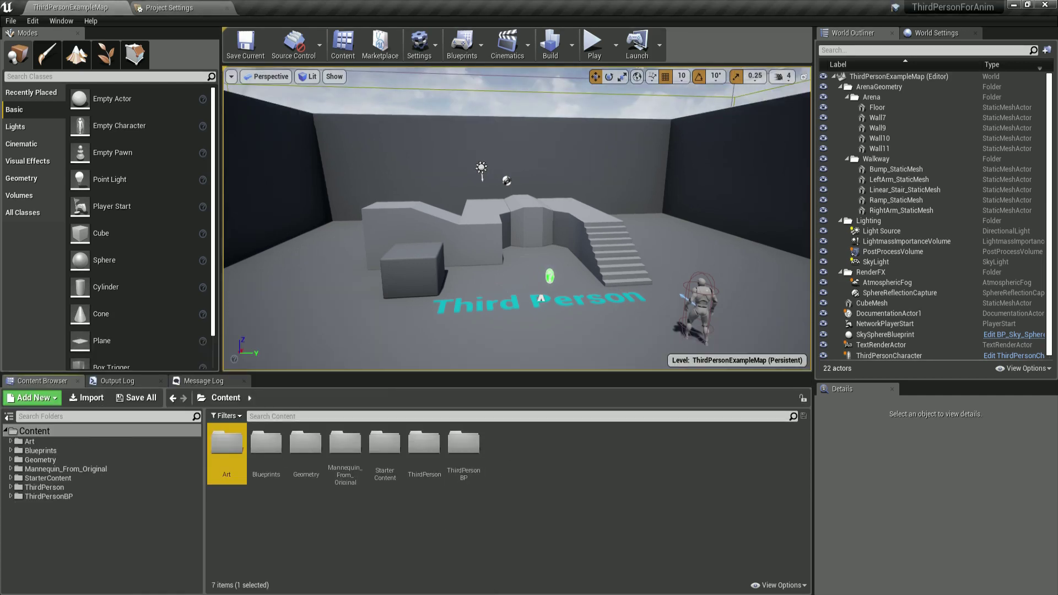
left_click(481, 520)
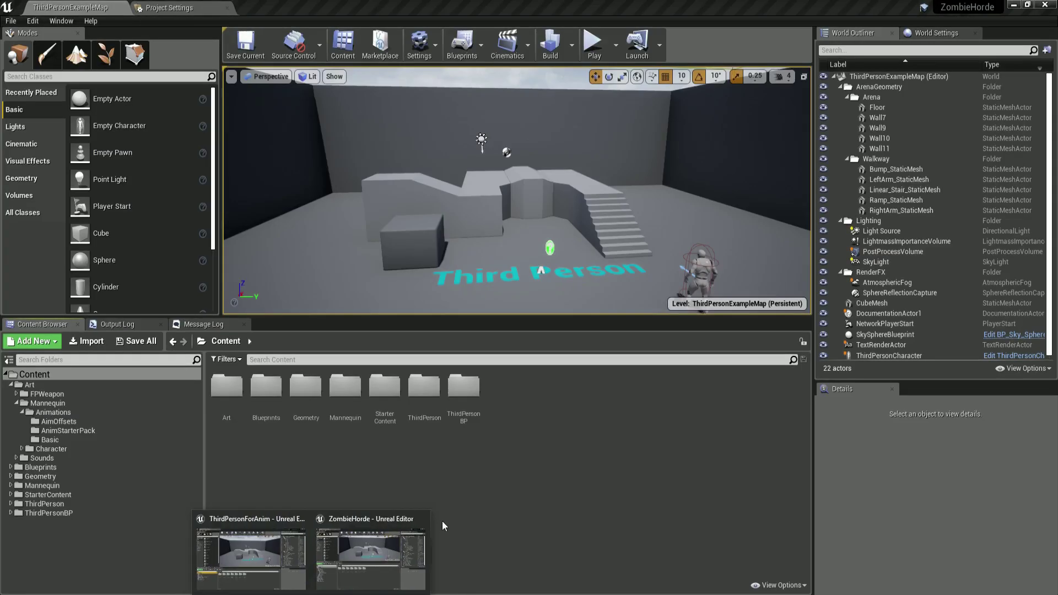
left_click(250, 546)
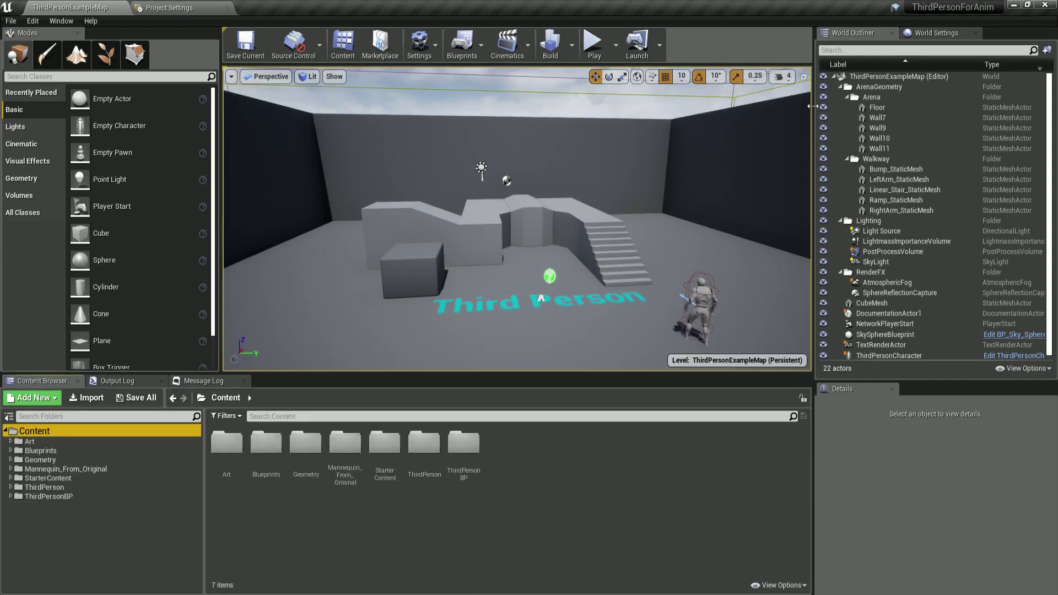
left_click(1043, 5)
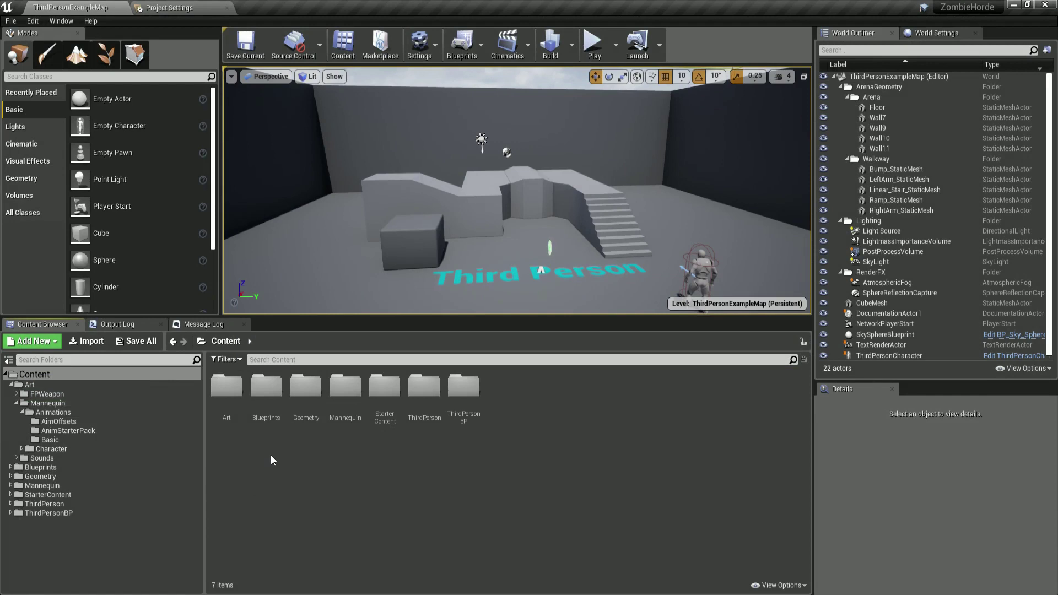
left_click(227, 388)
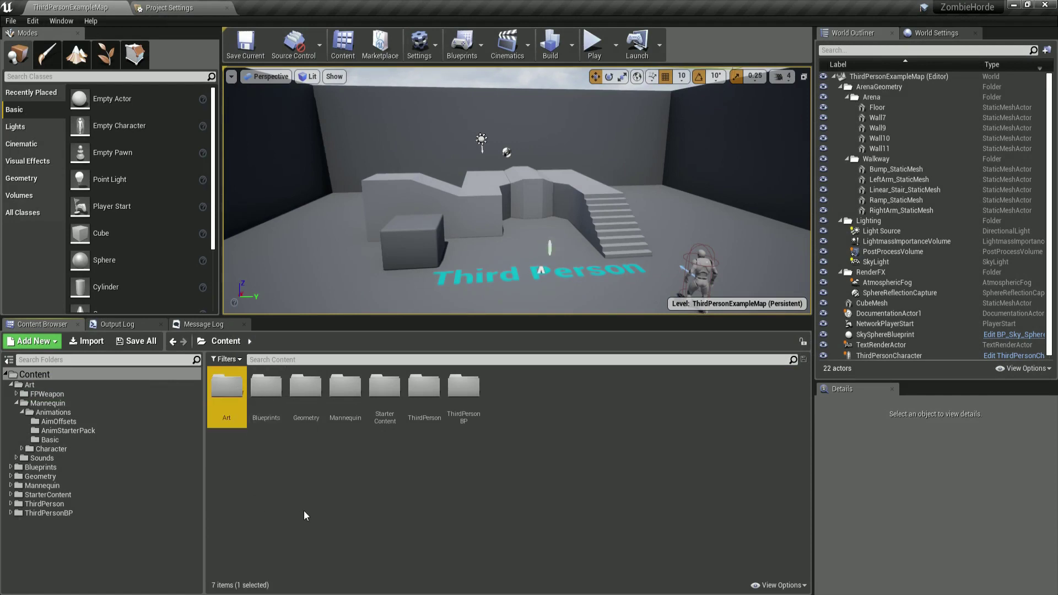
left_click(296, 491)
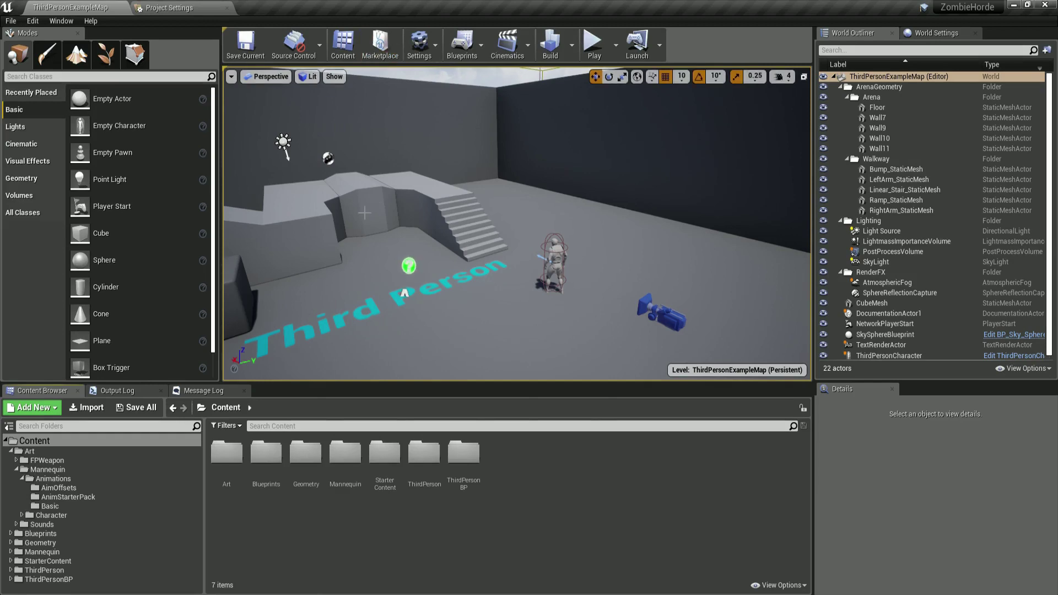
Delete the ThirdPersonCharacter actor from ThirdPersonExampleMap and save the level.
right_click_drag(360, 206, 419, 250)
left_click(465, 264)
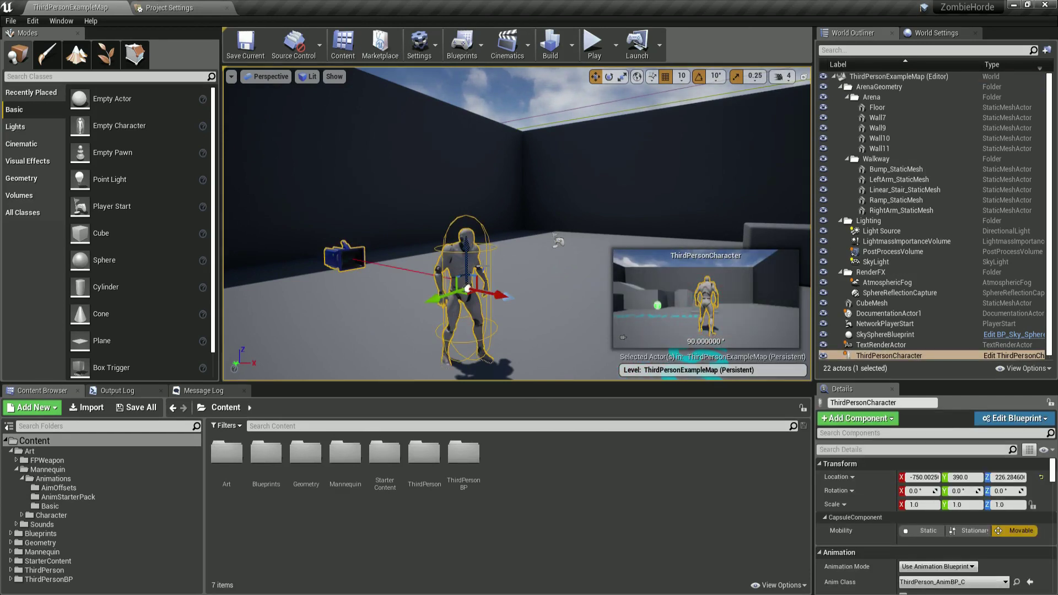
scroll(905, 207, "down", 1)
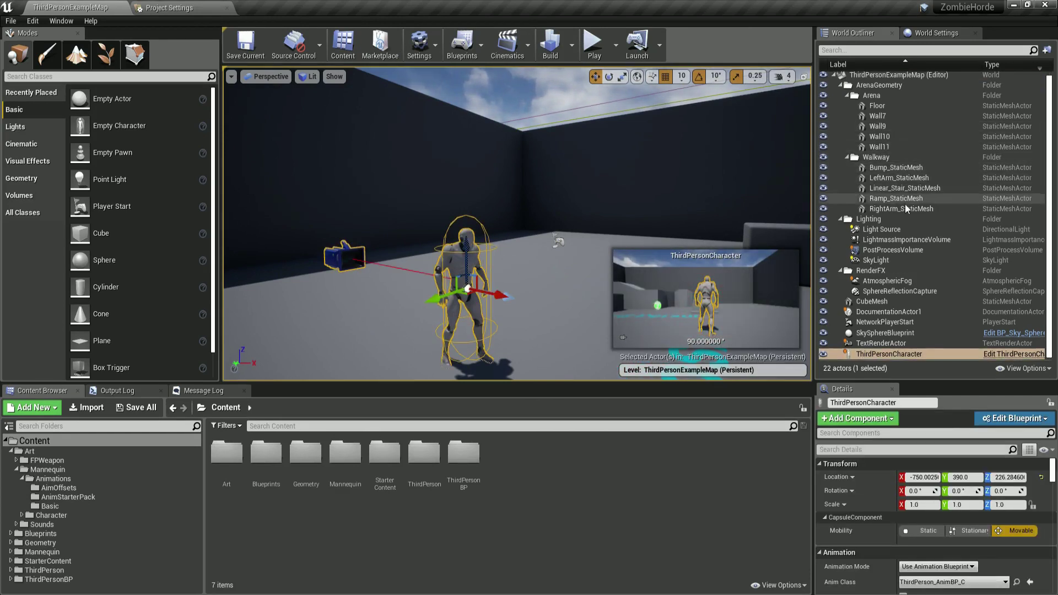
left_click(904, 356)
scroll(881, 273, "up", 1)
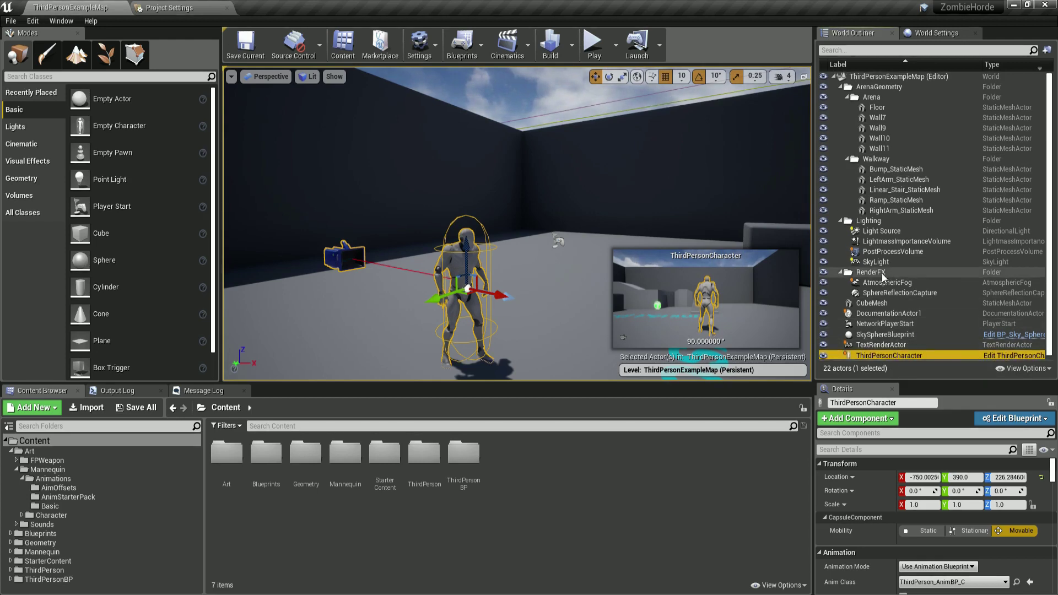
scroll(881, 273, "down", 1)
key("Delete")
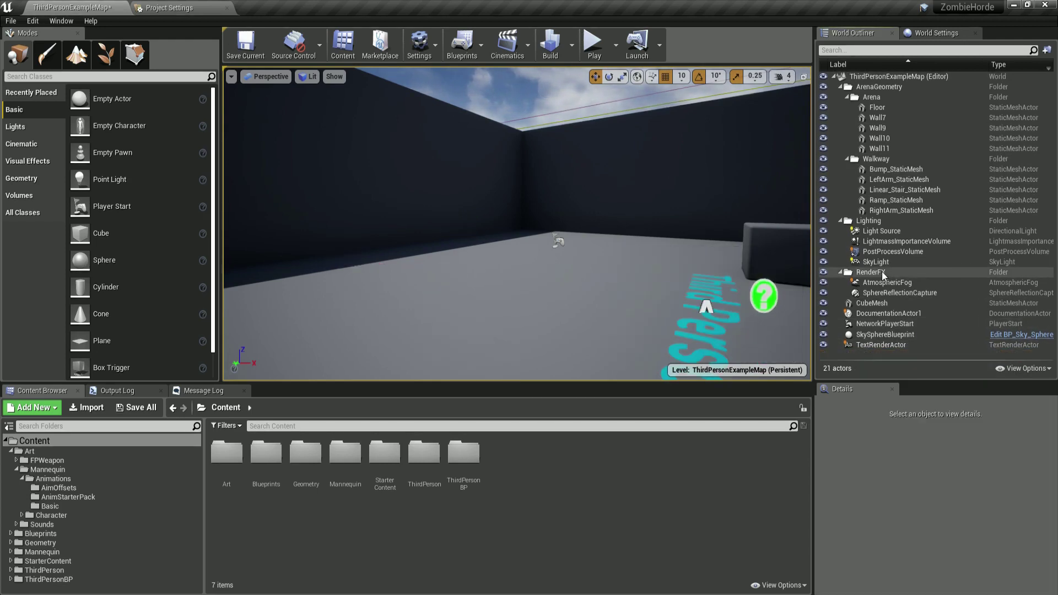
right_click_drag(576, 181, 291, 180)
key("ctrl+s")
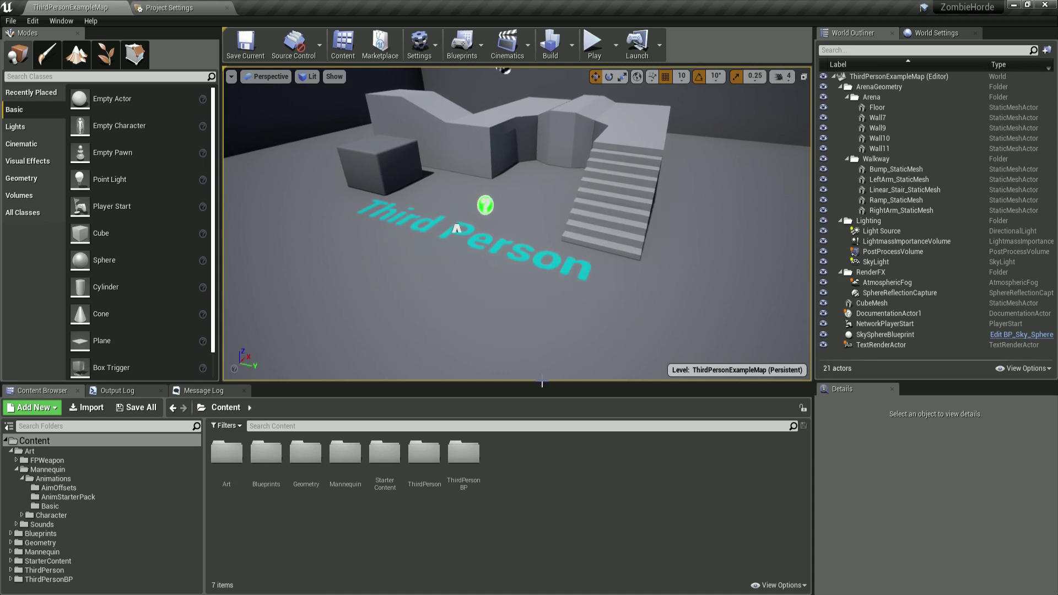
Enlarge the Content Browser and create a folder named ZombieHorde_Game in the Content root.
left_click_drag(543, 384, 523, 303)
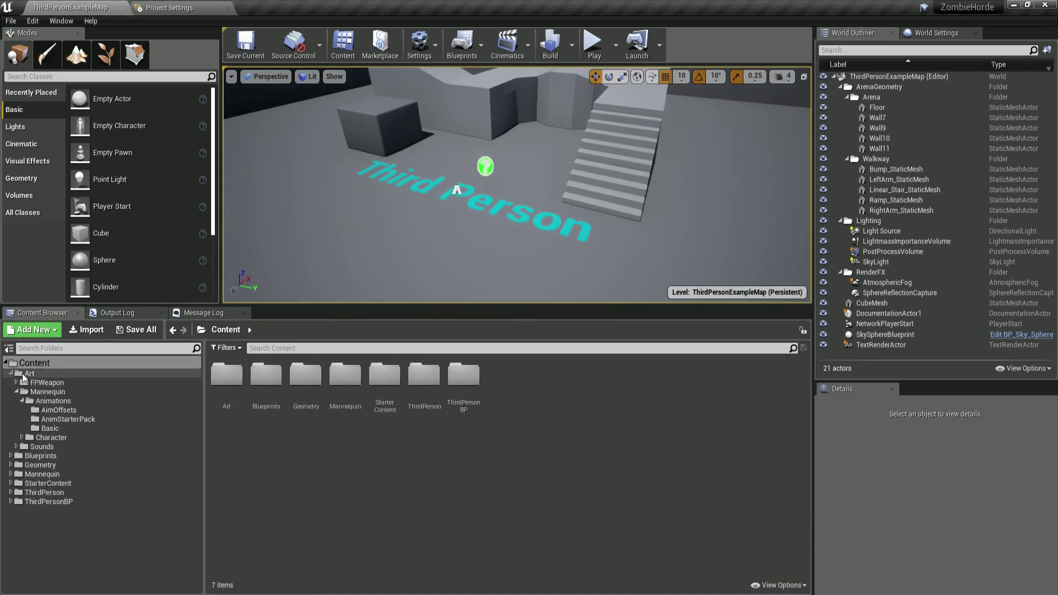
left_click(48, 362)
right_click(558, 420)
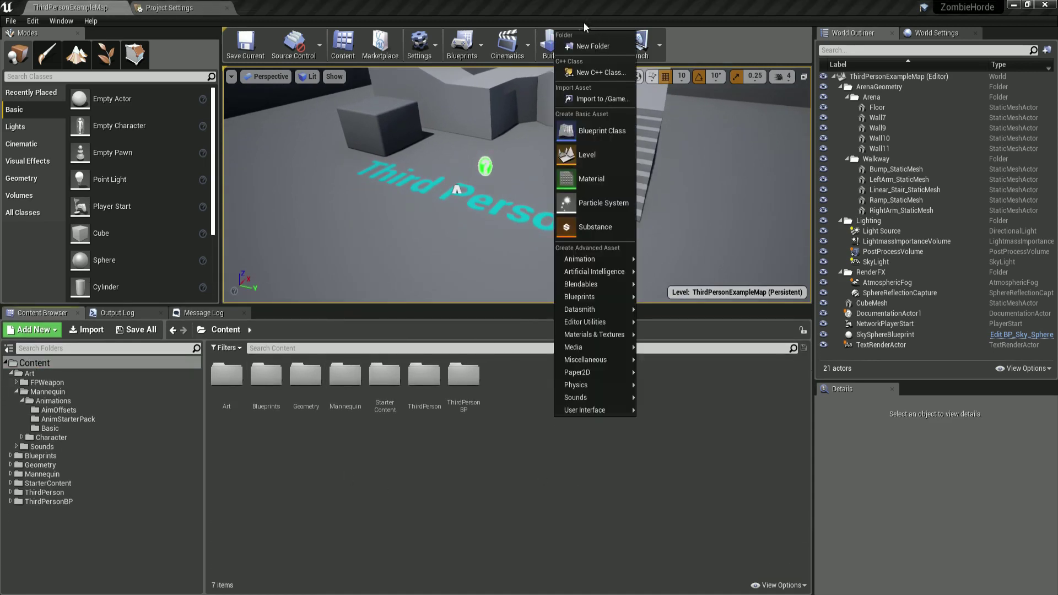
left_click(579, 43)
type("ZombieHor")
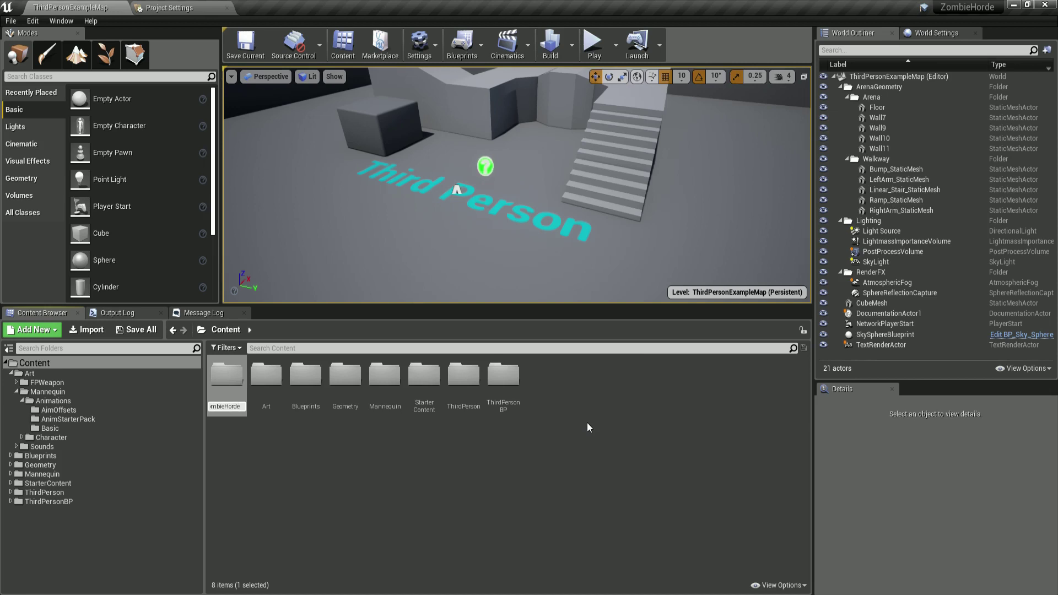
type("_Game")
key("Return")
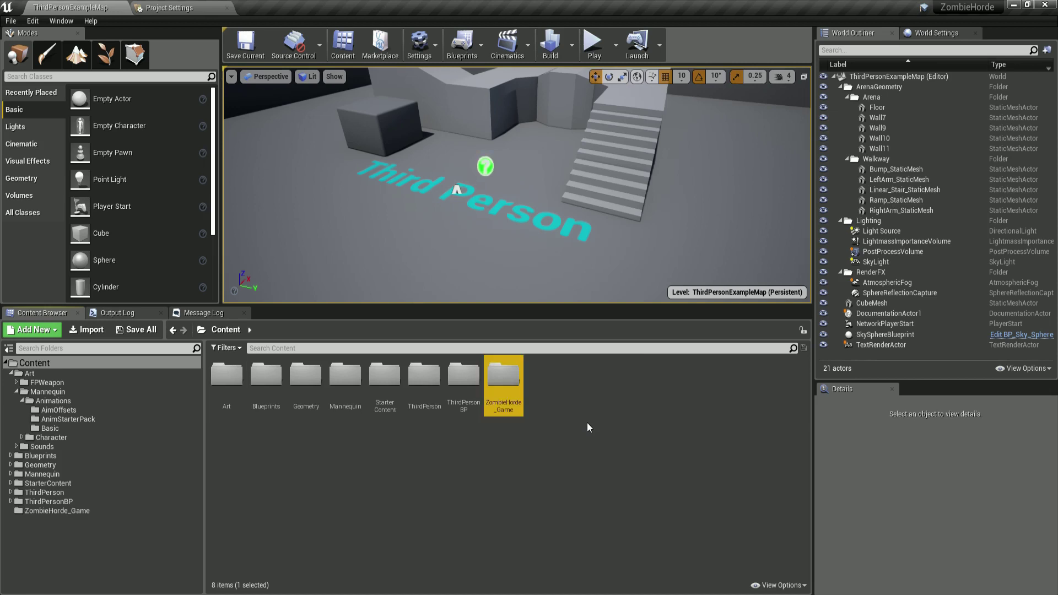
Create a folder named Characters inside the ZombieHorde_Game folder.
double_click(510, 388)
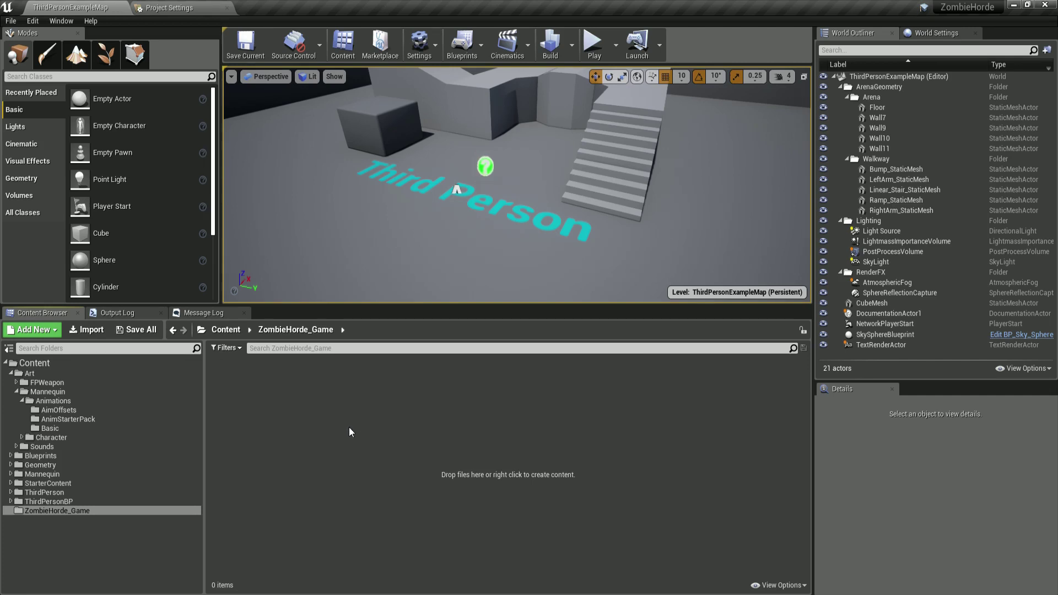
right_click(332, 412)
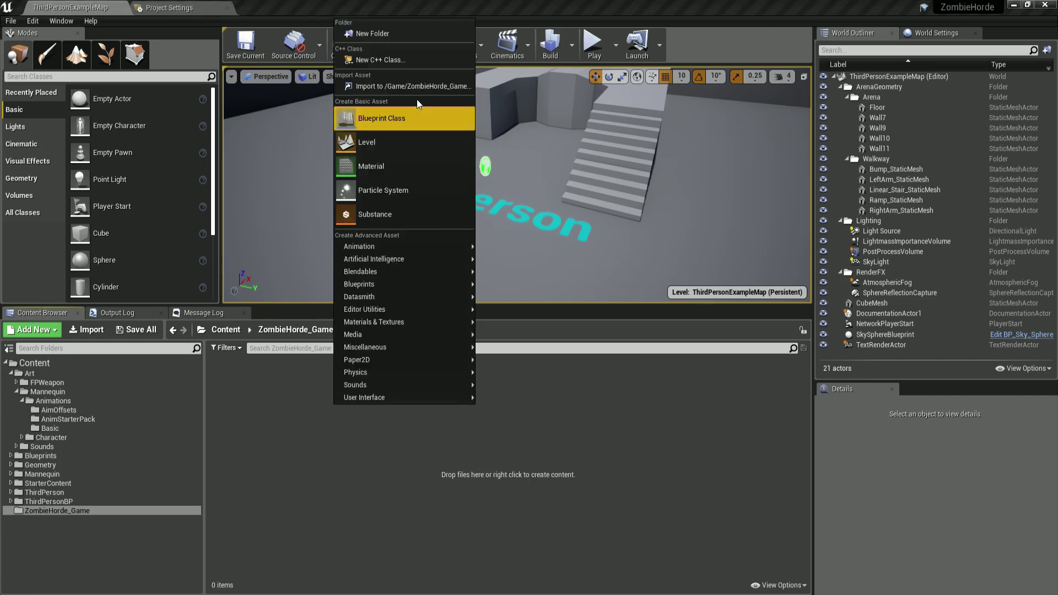
left_click(391, 40)
type("Cha")
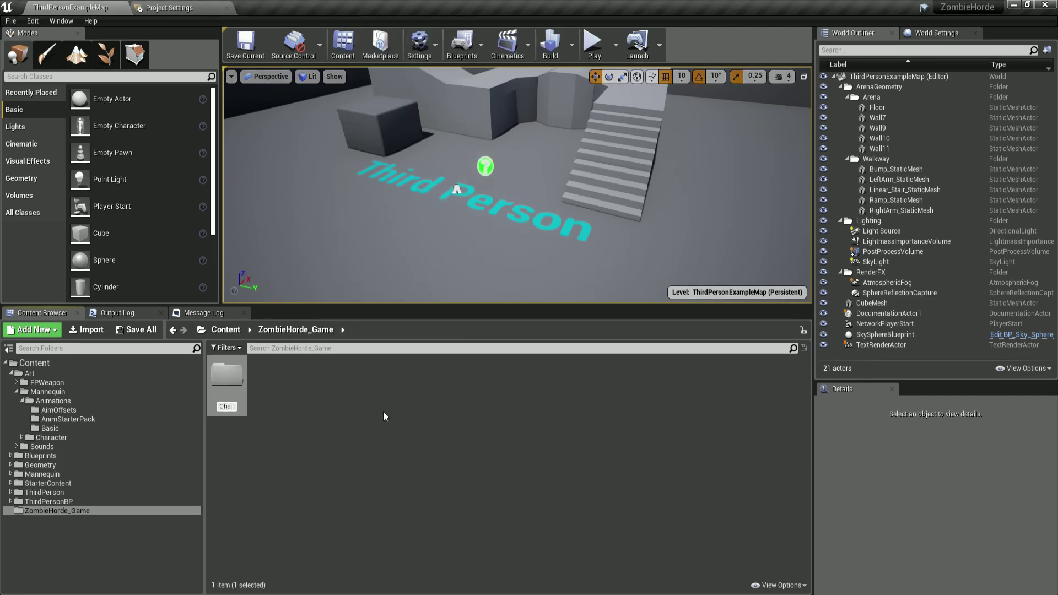
type("racters")
key("Return")
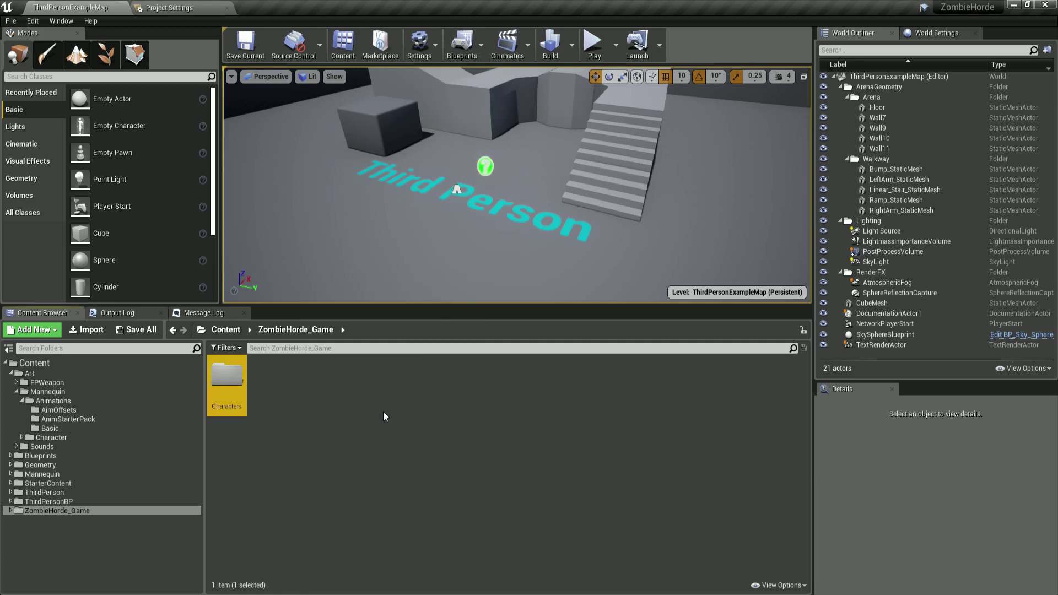
Create a folder named Player_Character inside the Characters folder.
double_click(244, 375)
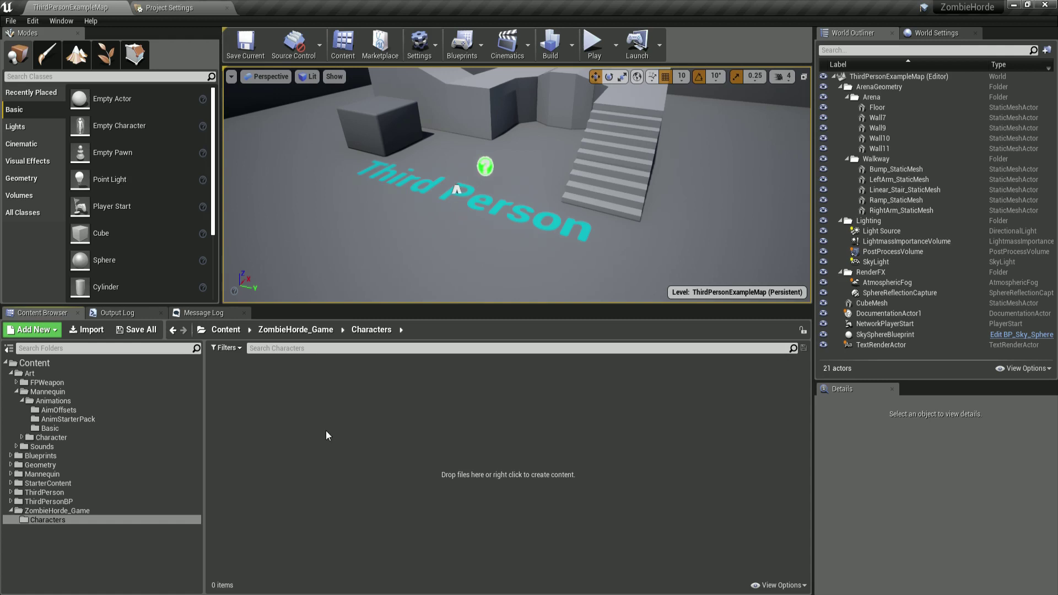
right_click(302, 408)
left_click(294, 496)
right_click(349, 301)
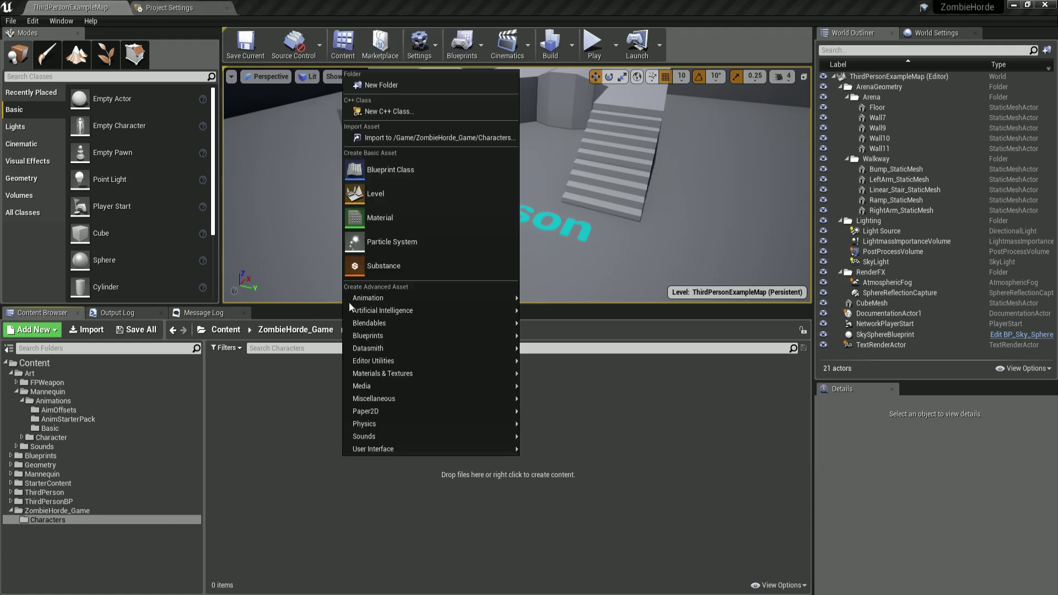
left_click(396, 84)
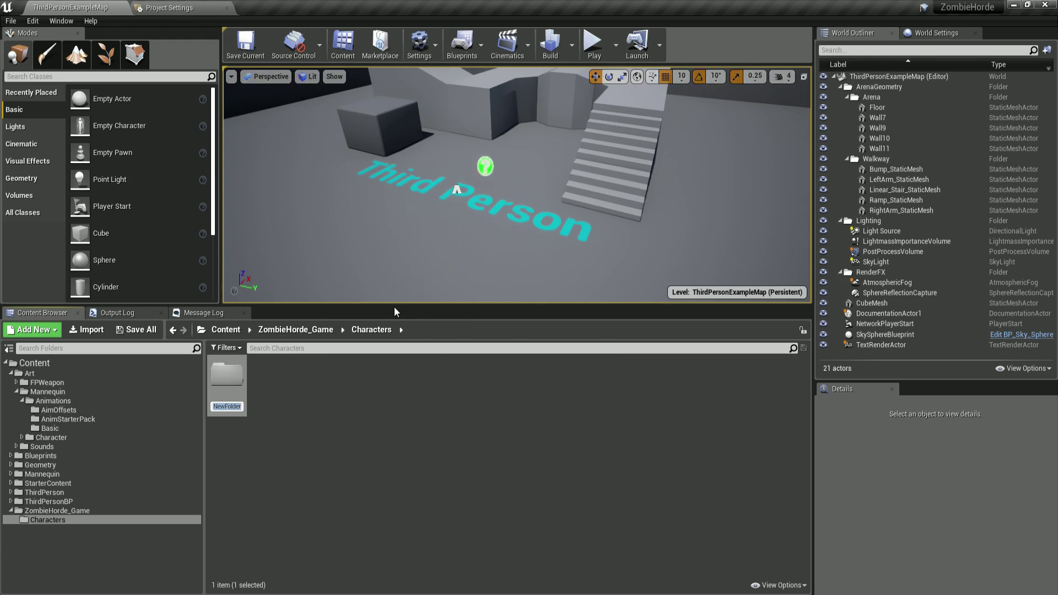
type("Player")
type("_Charac")
type("ter")
key("Return")
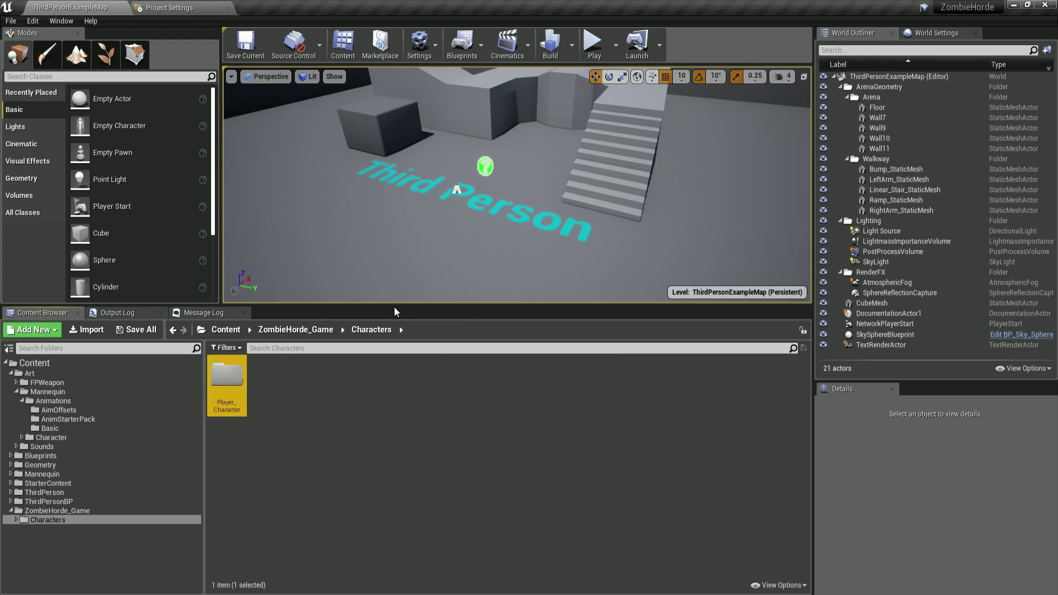
Create a Blueprint Class based on Character, named Player_BP, inside the Player_Character folder.
double_click(230, 380)
right_click(313, 402)
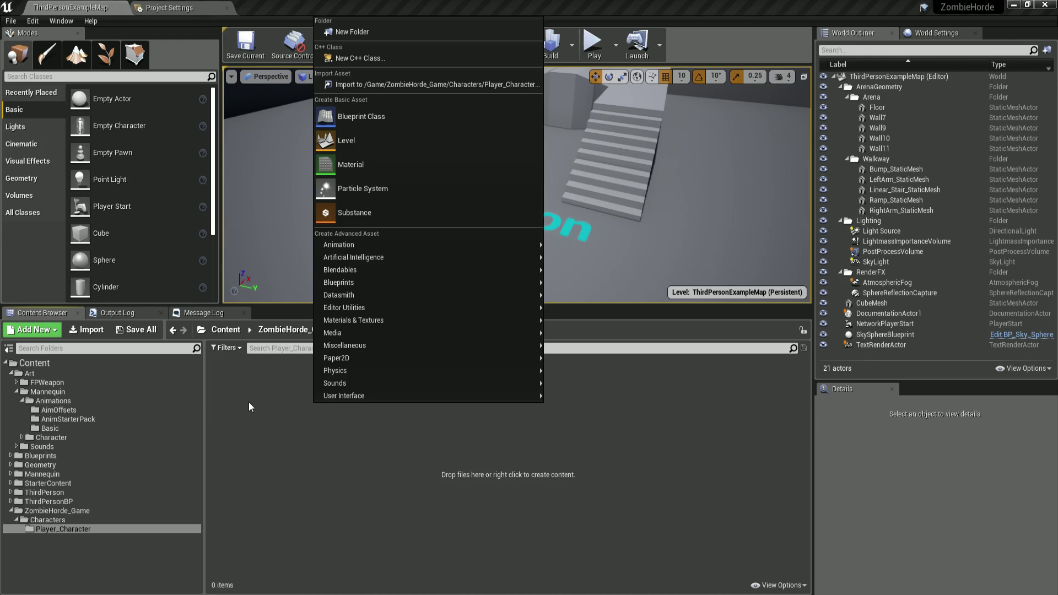
left_click(395, 115)
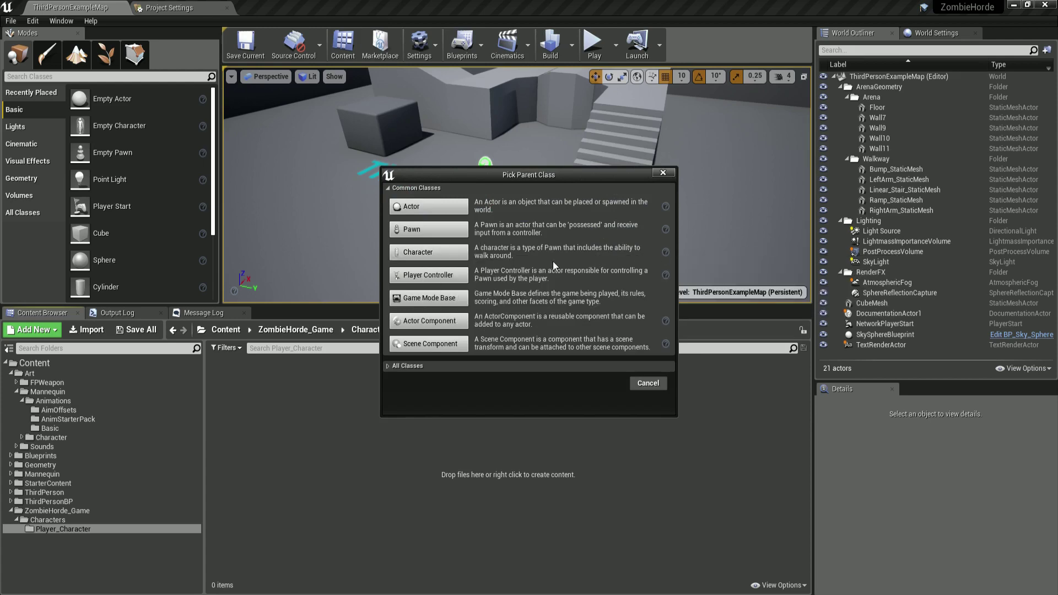
left_click(436, 252)
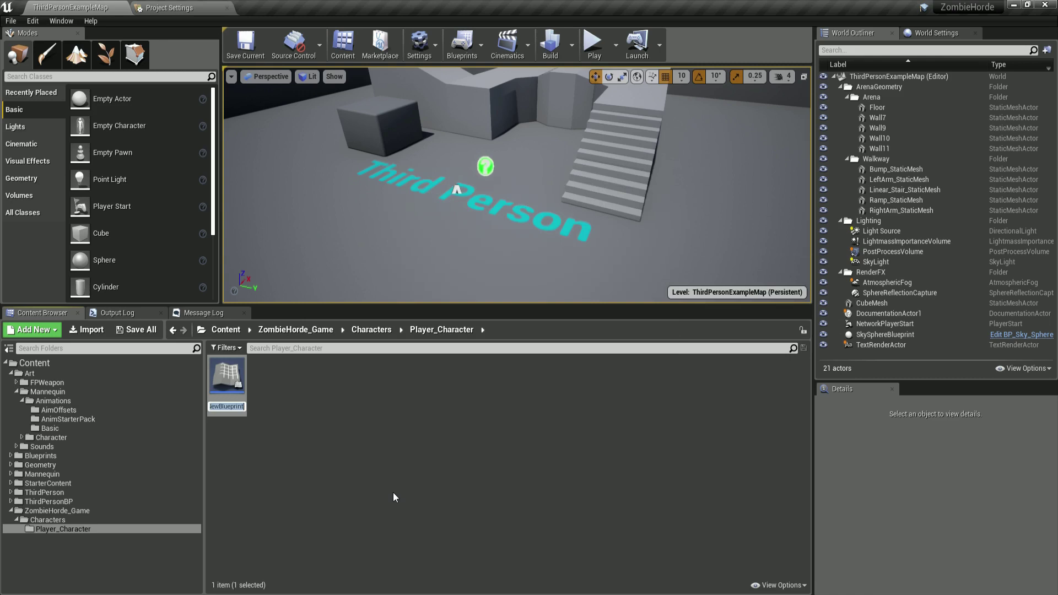
type("Player_BP")
key("Return")
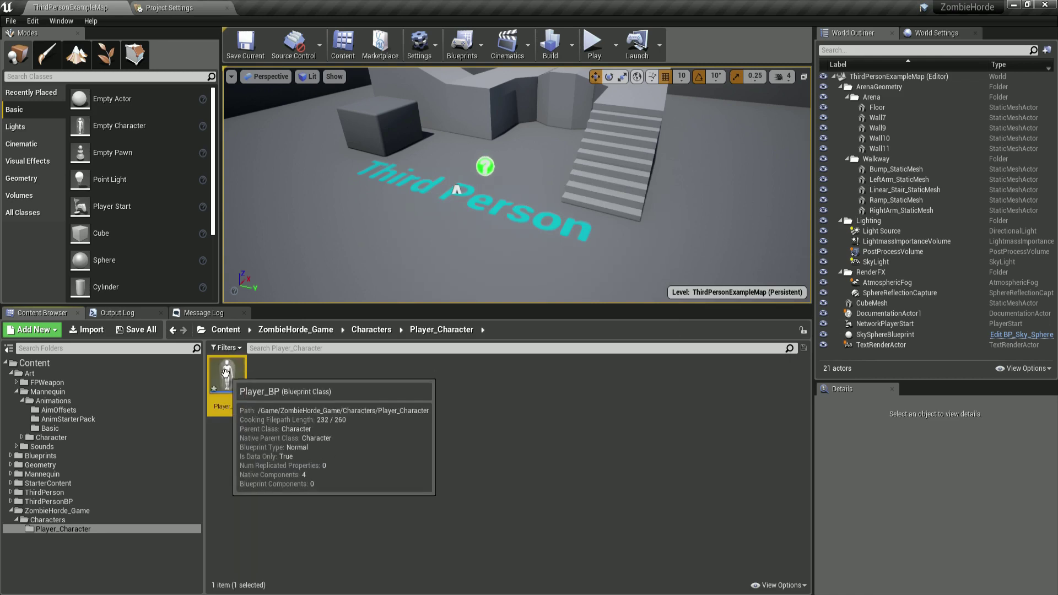
Open Player_BP, dock its editor beside the Project Settings tab, and select the inherited Mesh component.
double_click(226, 368)
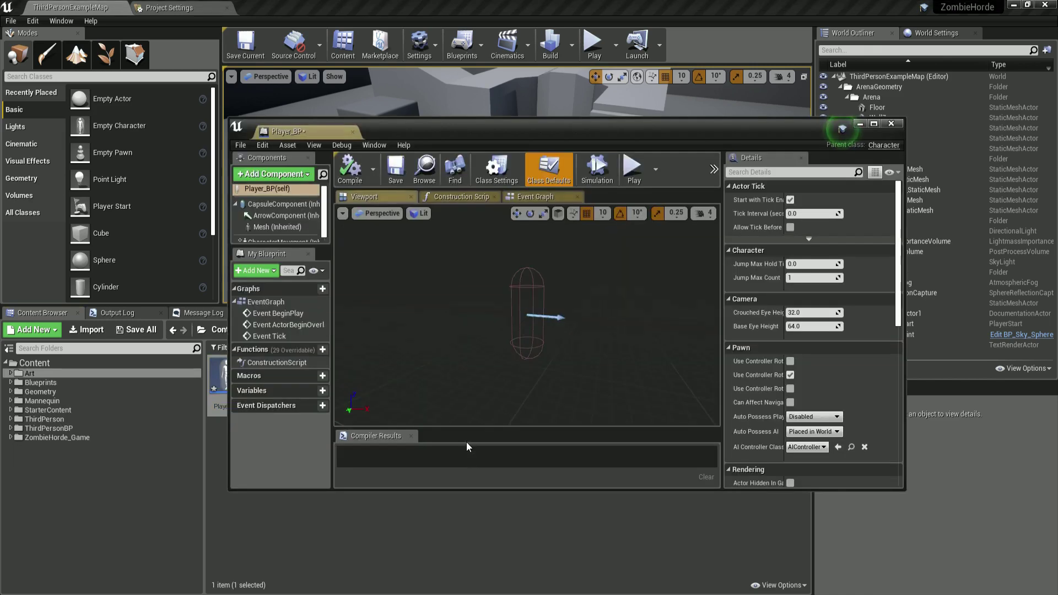
left_click_drag(299, 138, 265, 7)
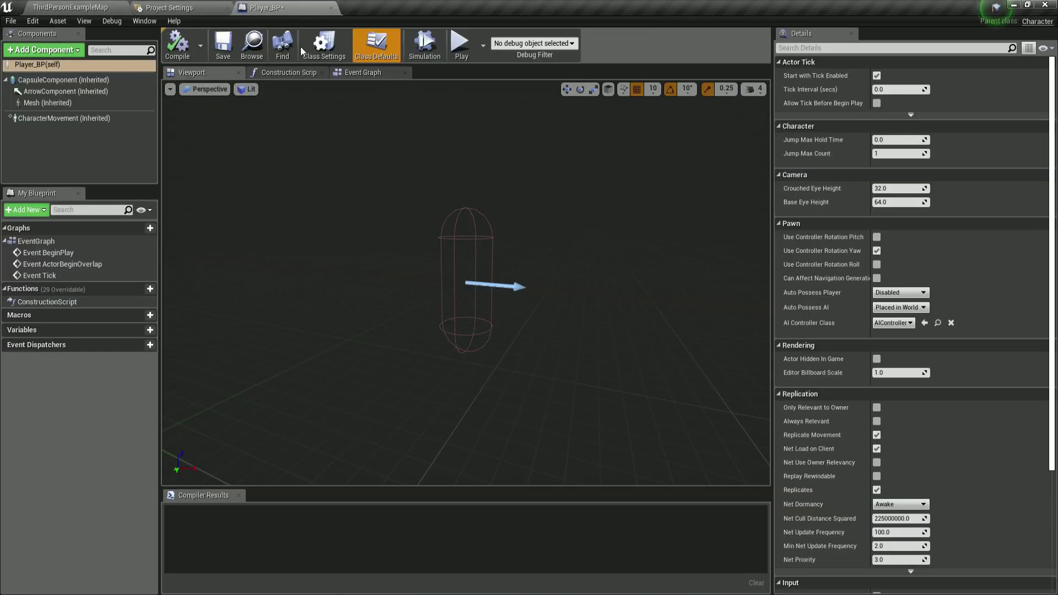
scroll(461, 295, "up", 2)
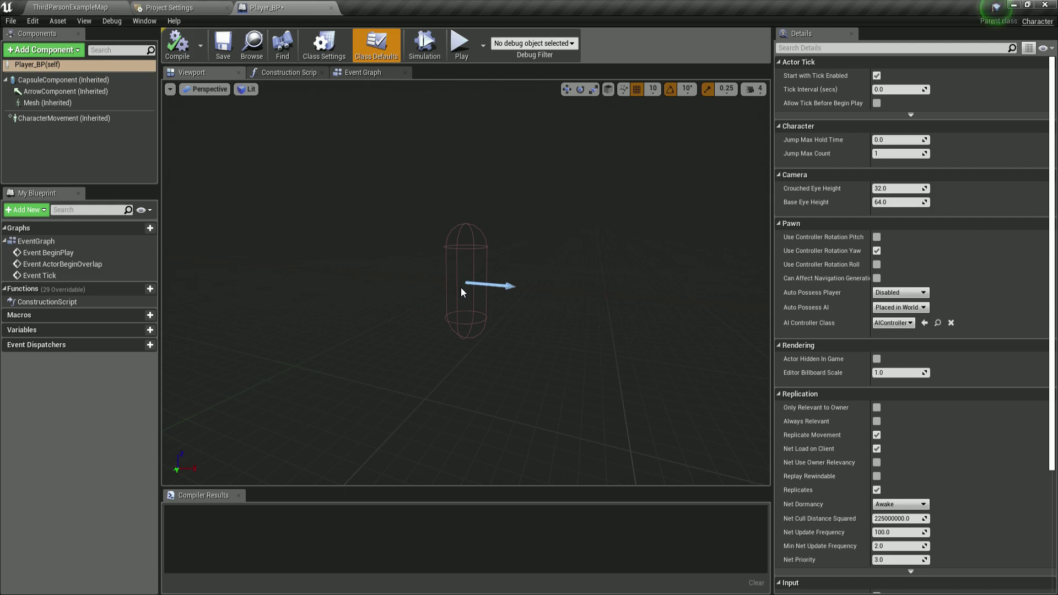
left_click(41, 102)
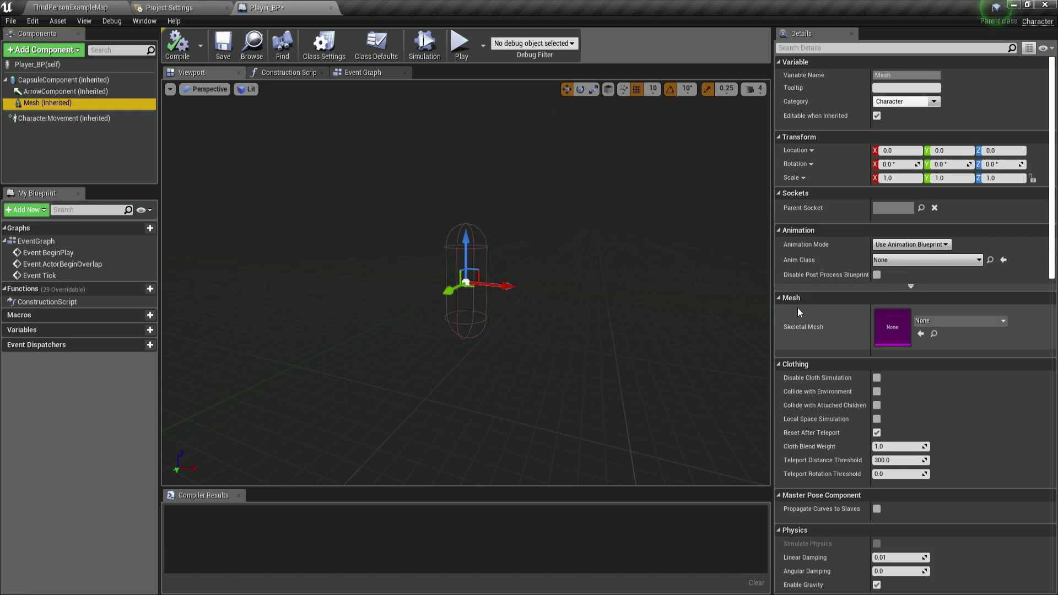
Switch to File Explorer, run ZoomIt64 from the Desktop folder, and close the folder window.
left_click(960, 594)
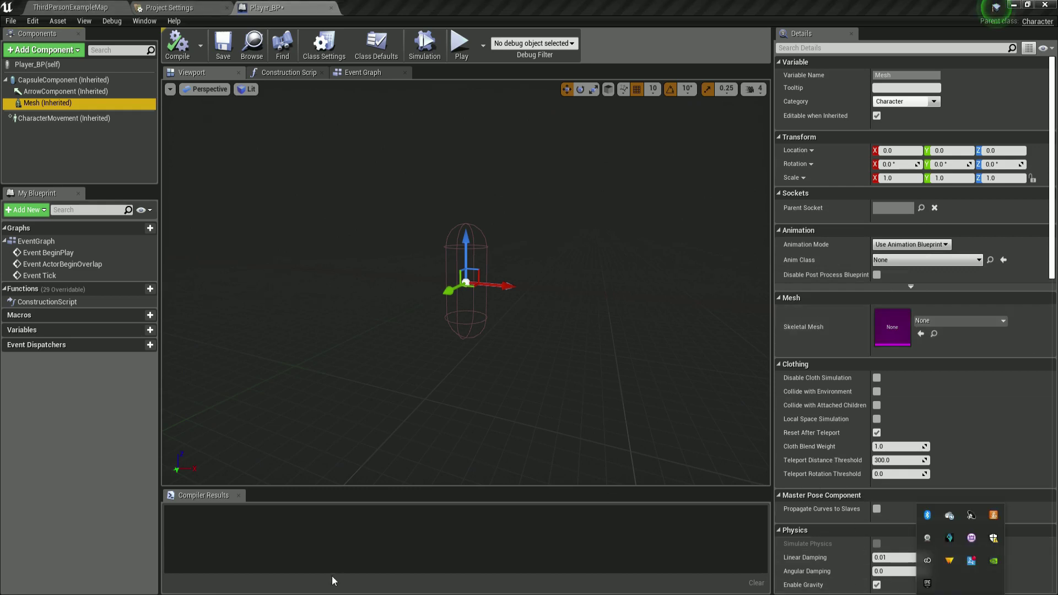
left_click(340, 594)
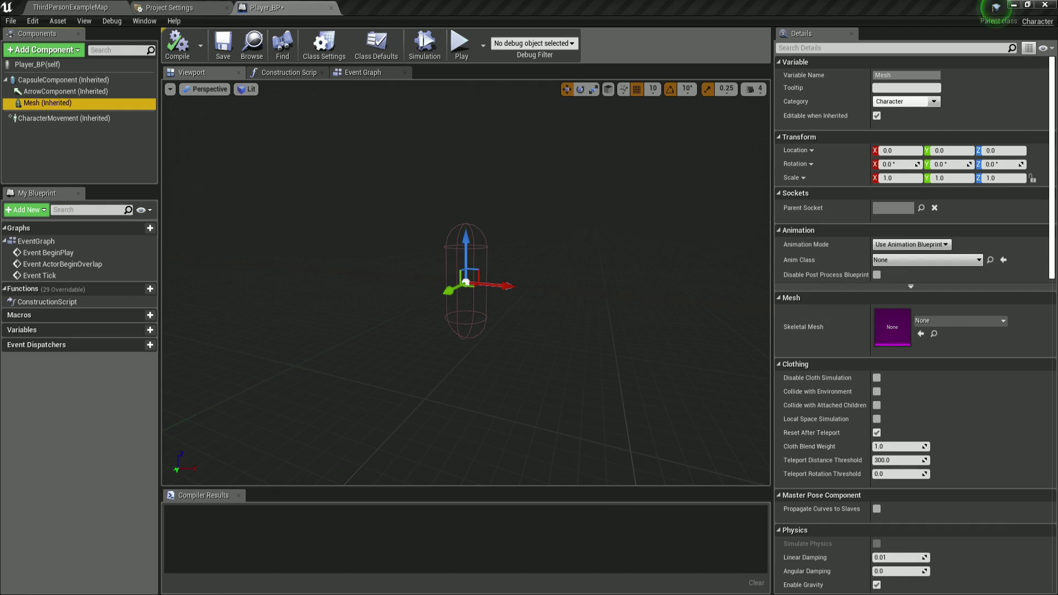
right_click(261, 594)
left_click(260, 542)
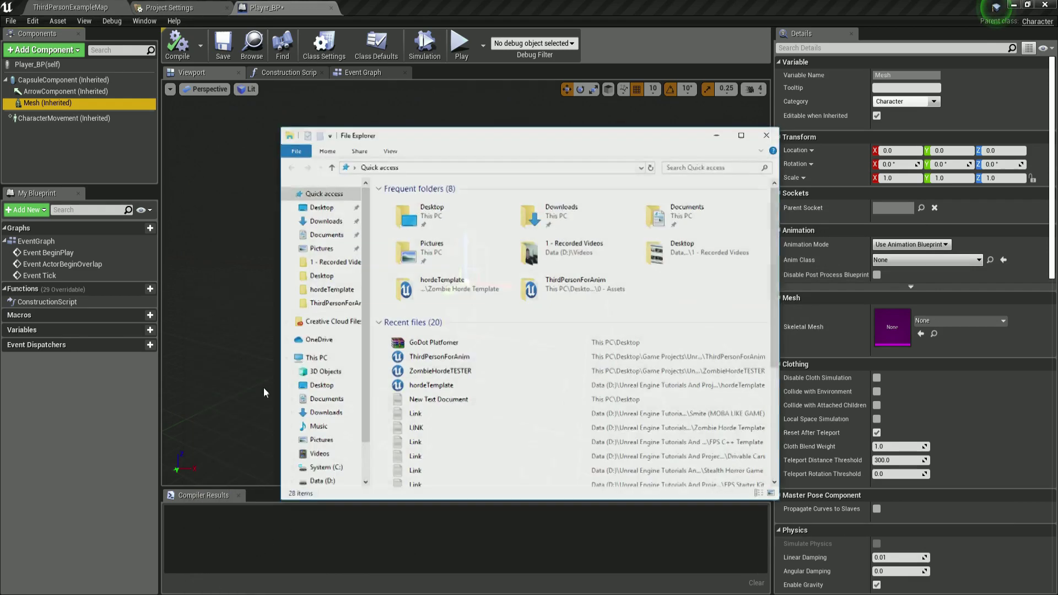
left_click(322, 385)
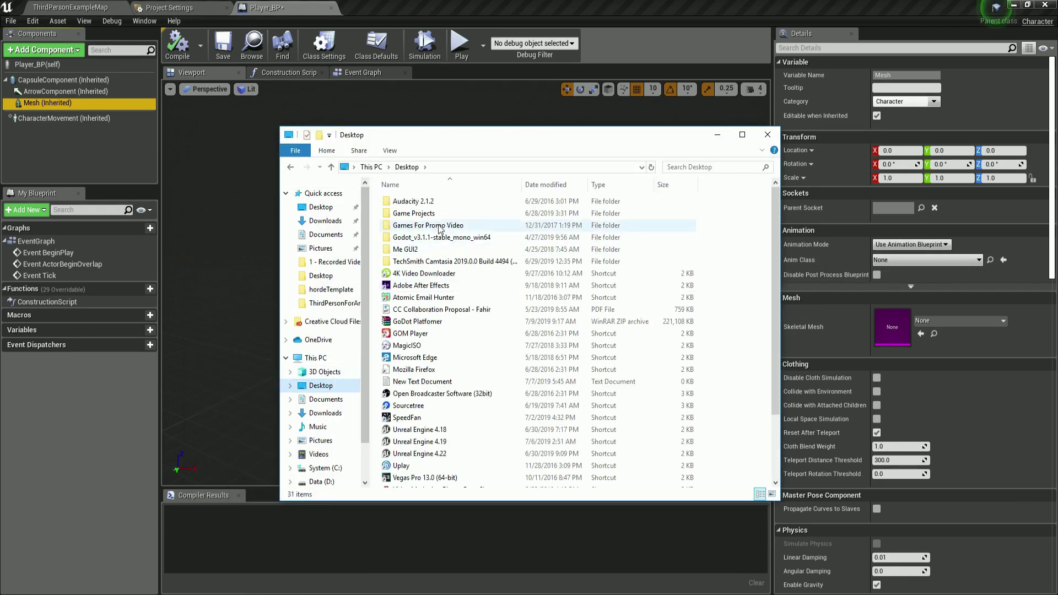
scroll(432, 328, "down", 3)
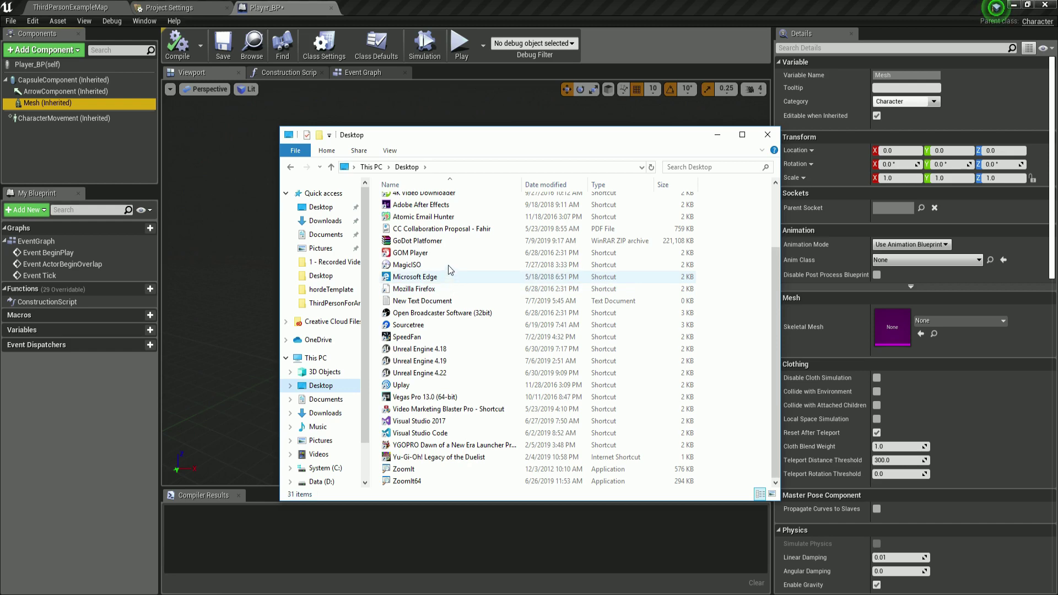
left_click(424, 481)
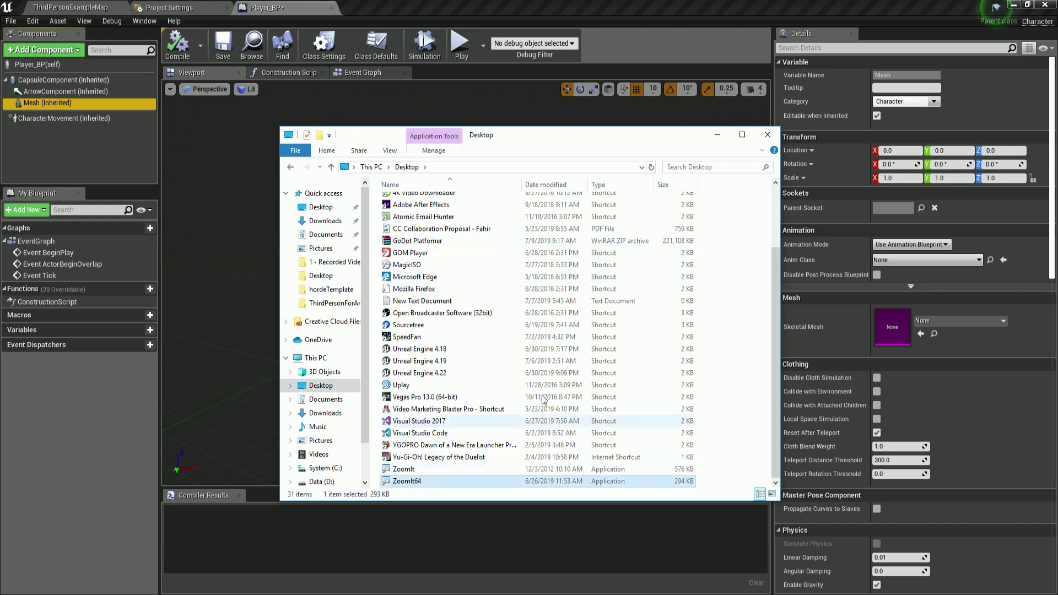
left_click(768, 134)
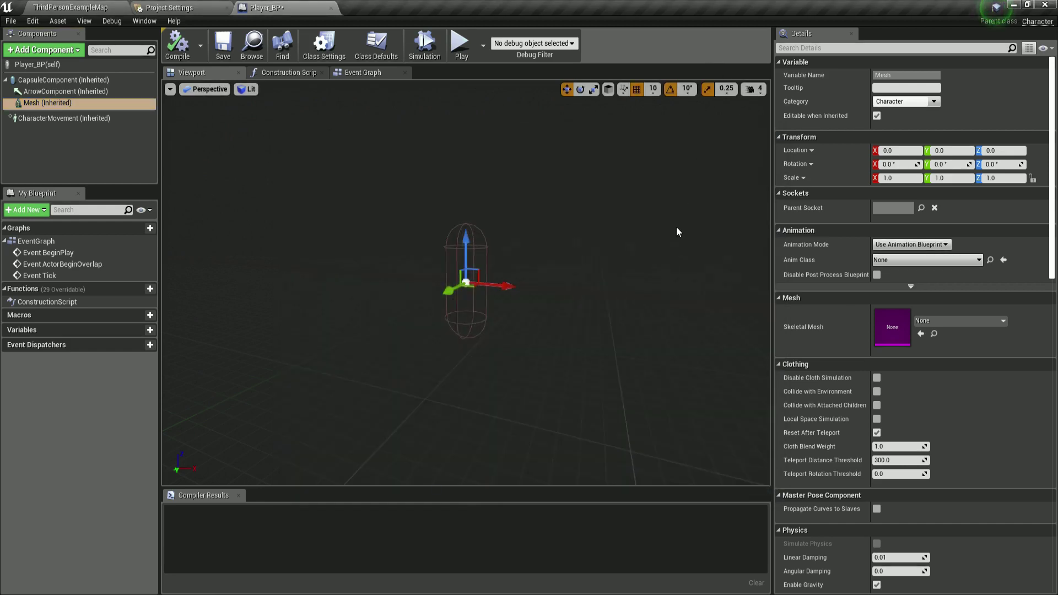
mouse_move(805, 281)
left_mouse_down()
mouse_move(892, 381)
mouse_move(837, 269)
left_mouse_up()
key("Escape")
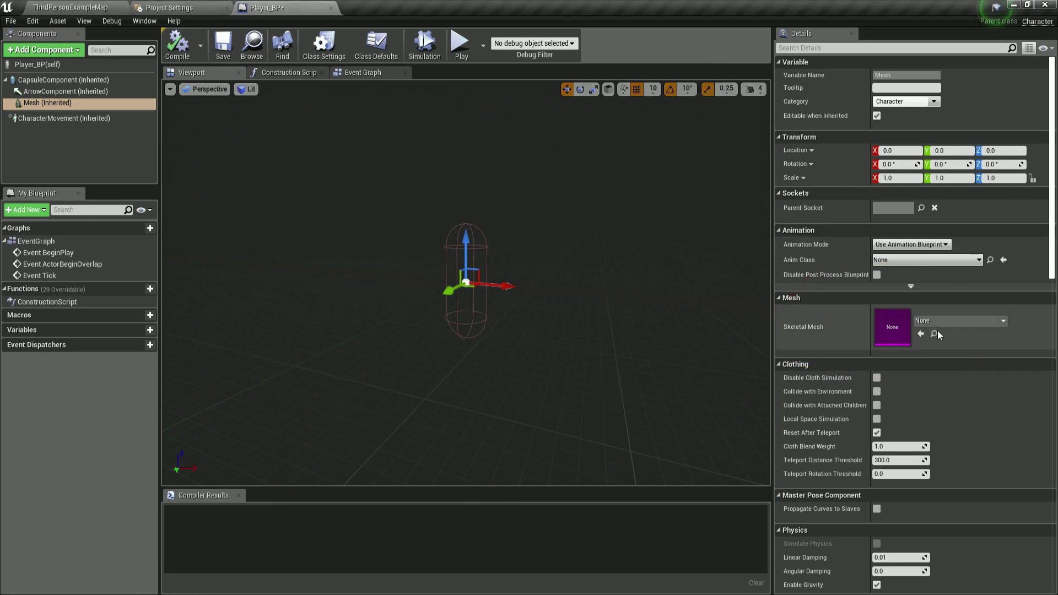
Assign the Mannequin skeletal mesh from Art/Mannequin/Character/Mesh to Player_BP's Mesh component.
left_click(962, 320)
left_click(926, 324)
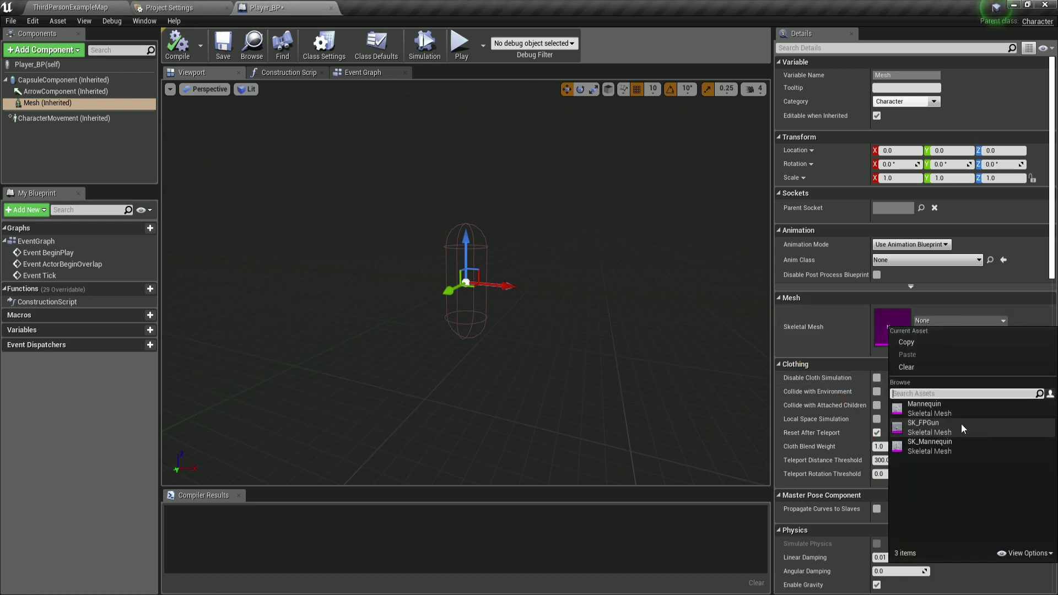
mouse_move(958, 414)
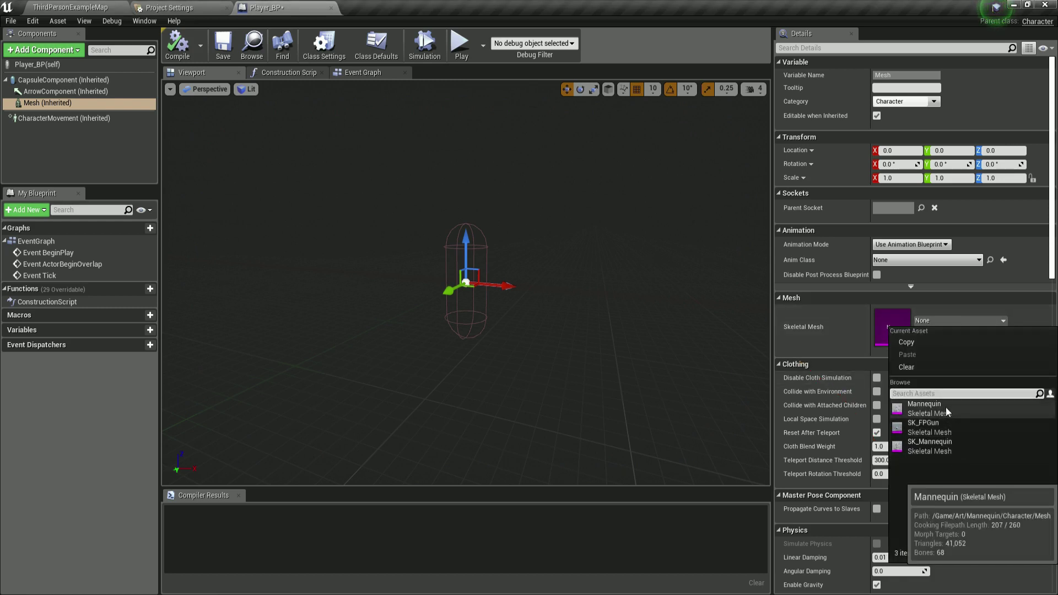
left_click(949, 411)
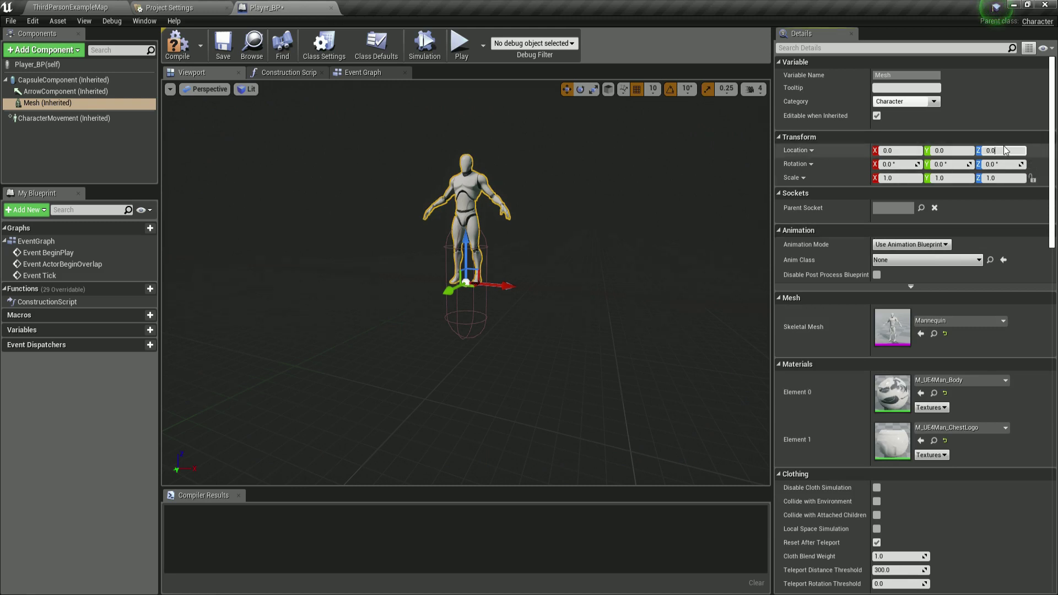
Set the Mesh component's Z location to -87 and its Z rotation to -90 degrees.
key("BackSpace")
key("BackSpace")
key("BackSpace")
type("-87")
key("Return")
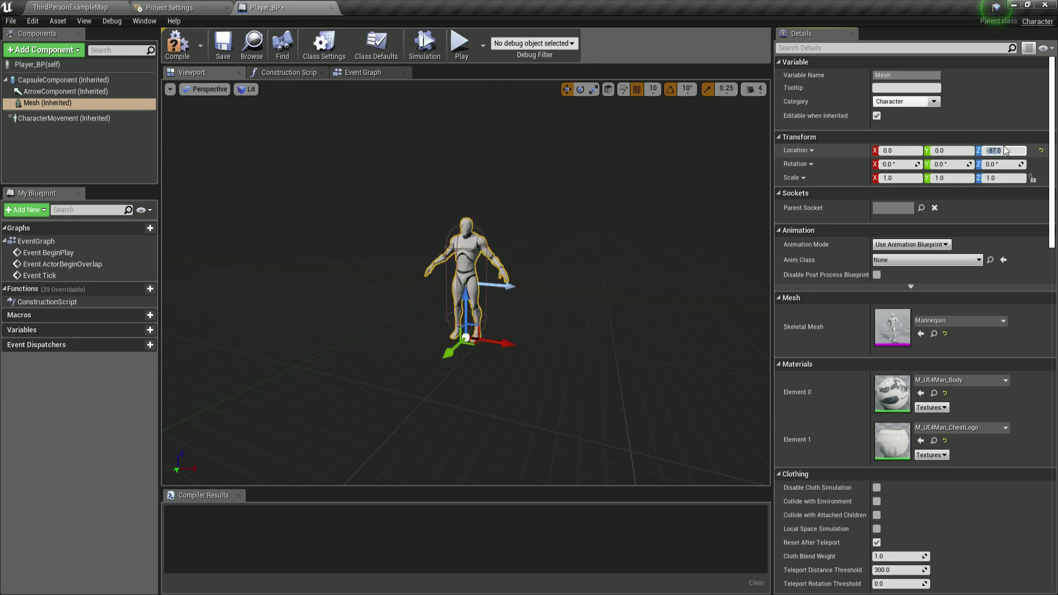
left_click(995, 164)
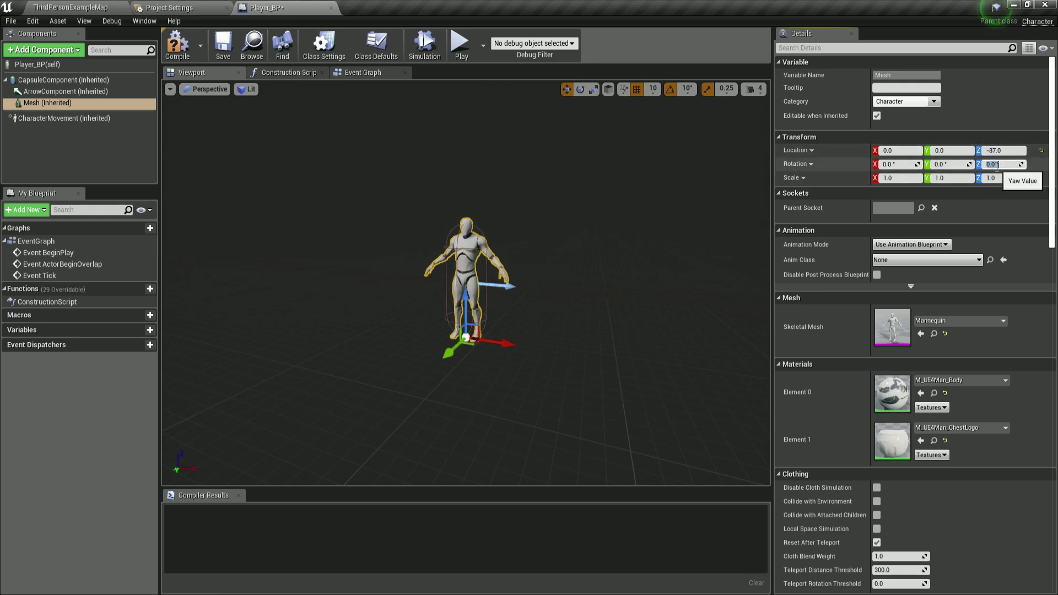
type("-90")
key("Return")
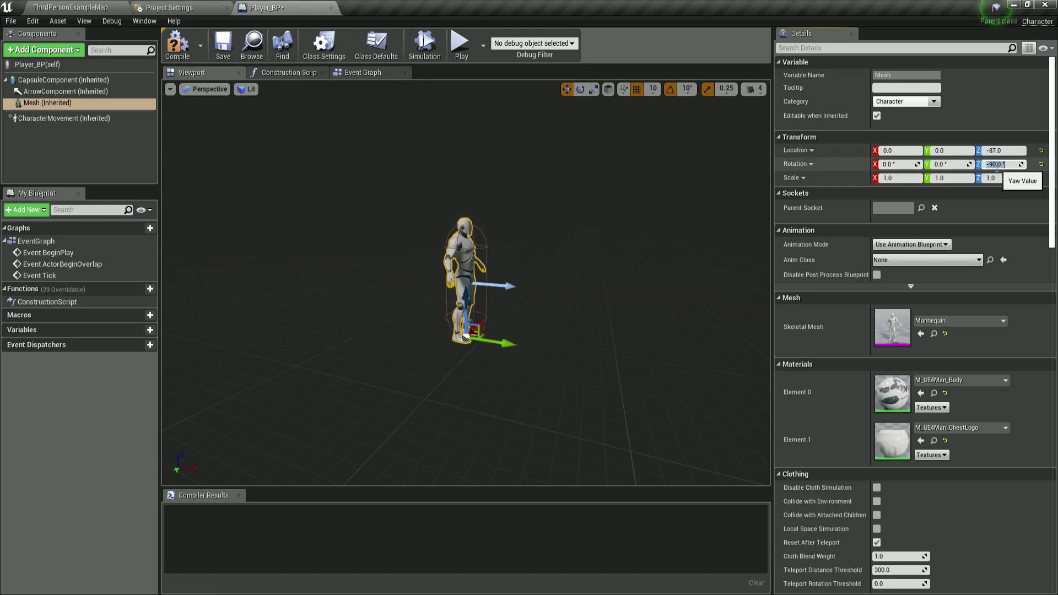
Reduce the CapsuleComponent's Capsule Radius to about 17.2, then compile and save Player_BP.
right_click_drag(632, 255, 500, 257)
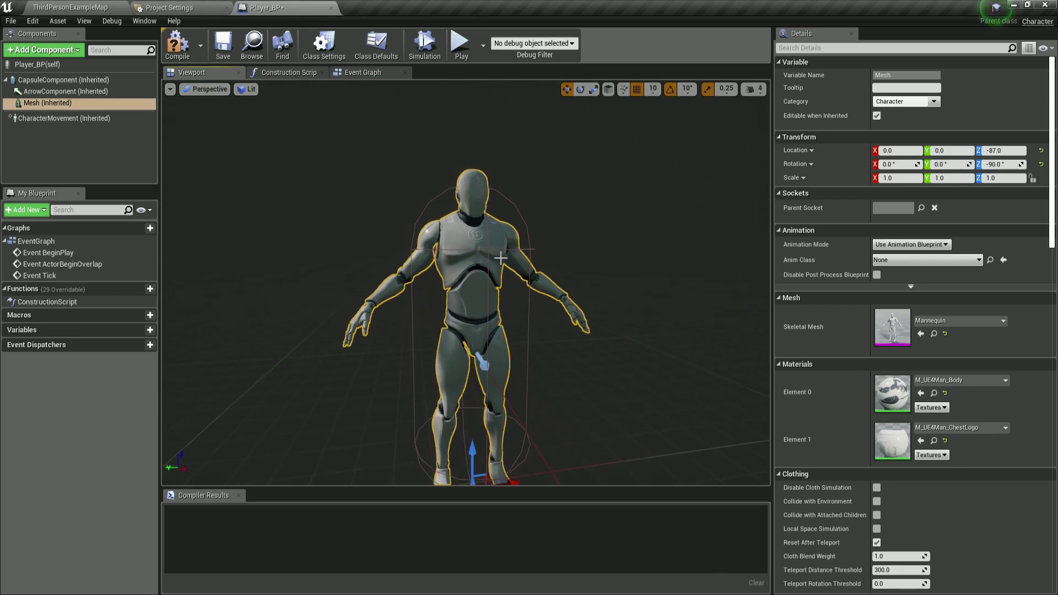
left_click(55, 80)
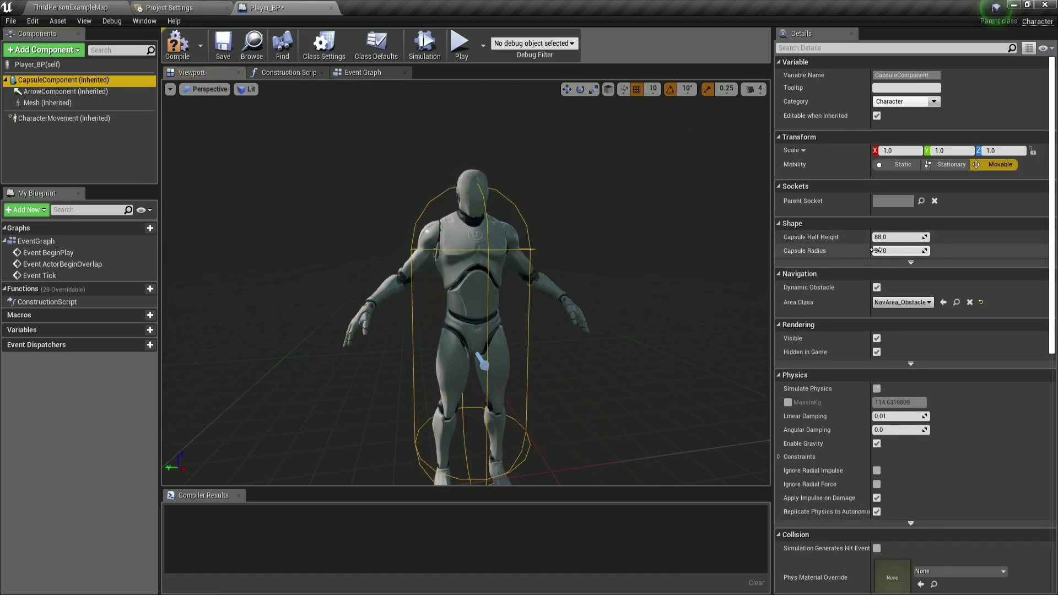
left_click_drag(875, 250, 920, 251)
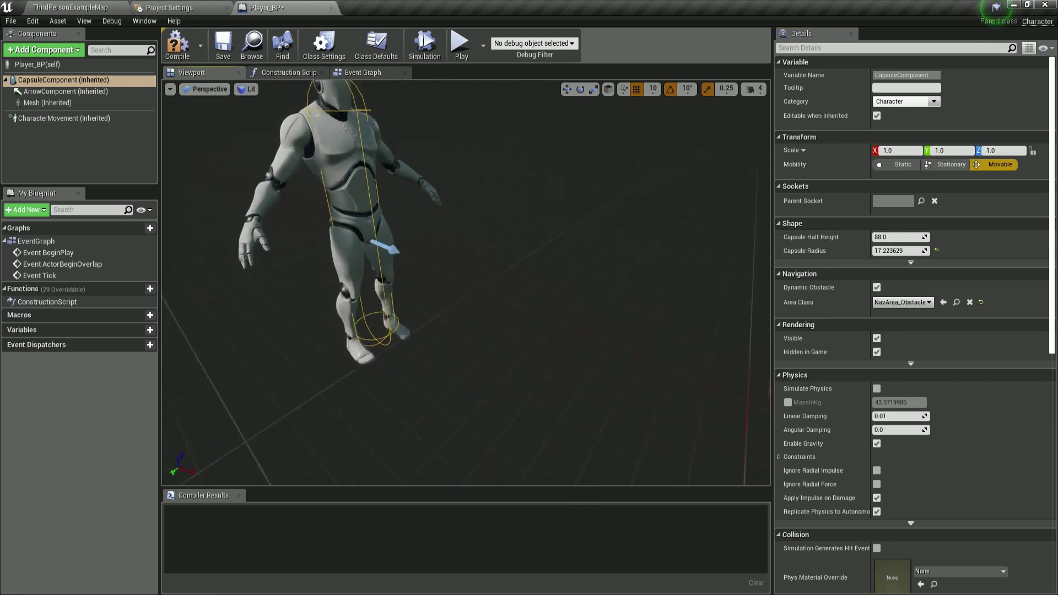
left_click(178, 45)
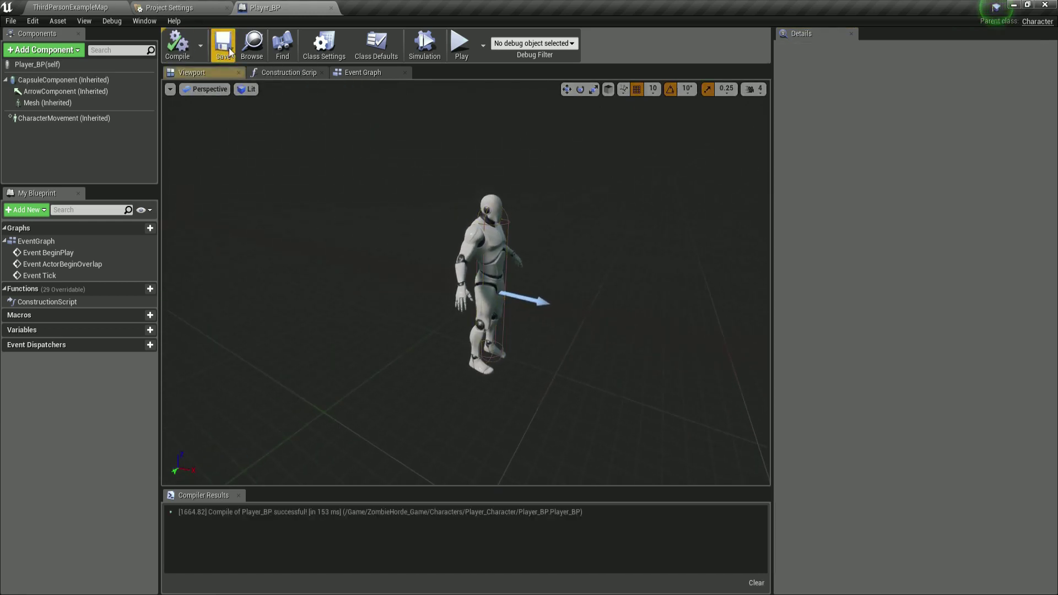
Play-test ThirdPersonExampleMap by running the character around, and enlarge the level viewport after stopping.
left_click(105, 8)
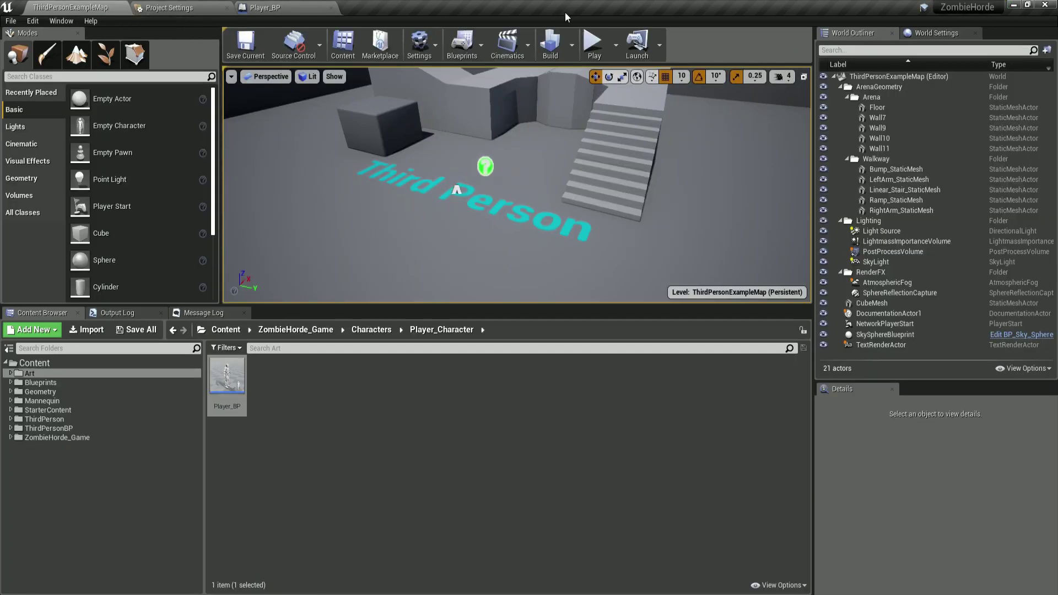
left_click(593, 44)
key("a")
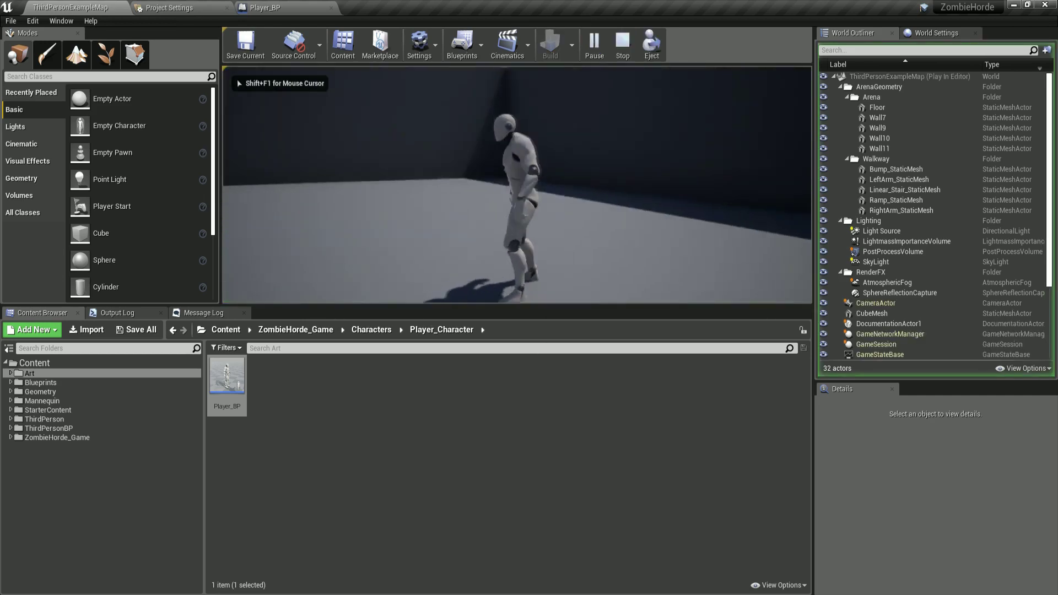
key("w")
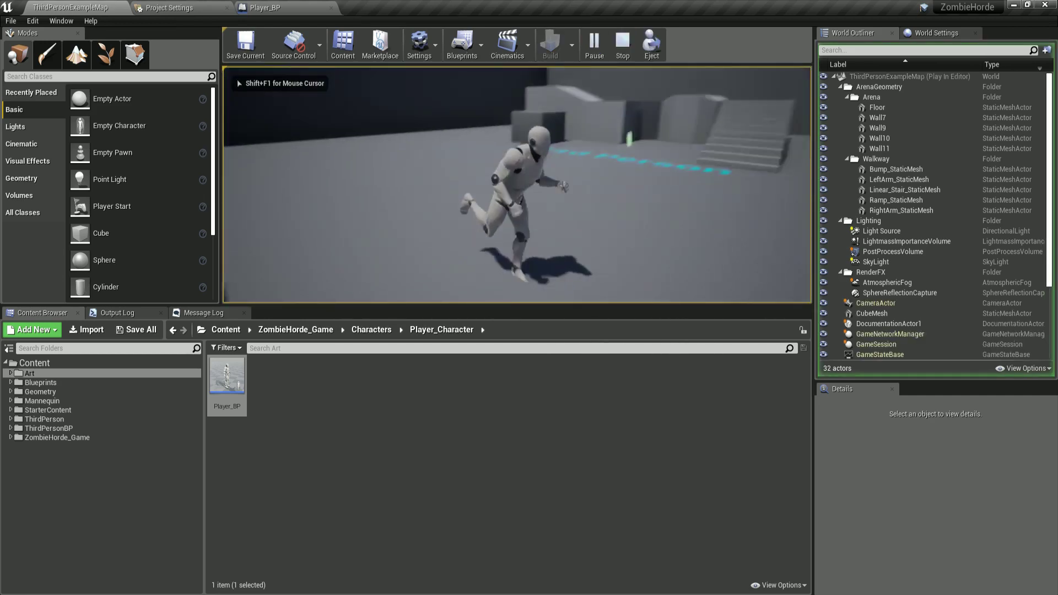
key("Escape")
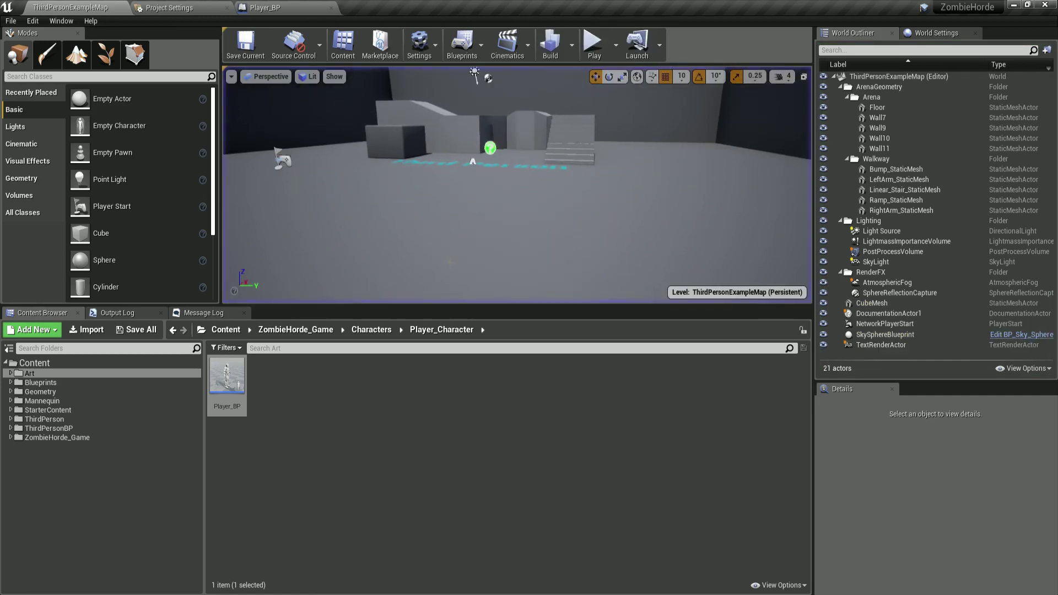
left_click_drag(511, 308, 509, 409)
Open the Maps & Modes project settings and examine the default GameMode and the Selected GameMode's Default Pawn Class.
left_click(176, 8)
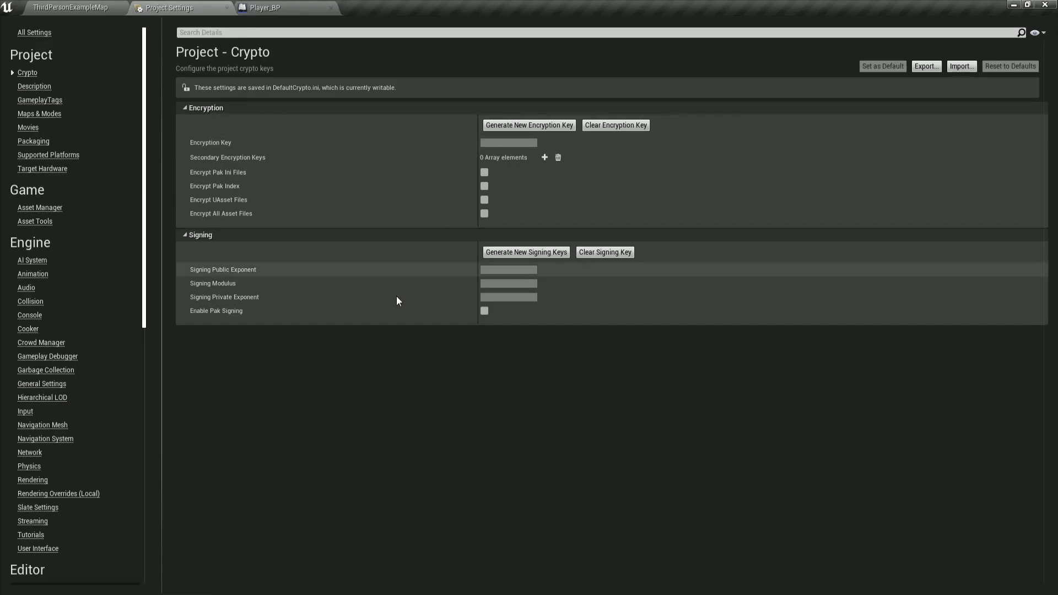
left_click(32, 114)
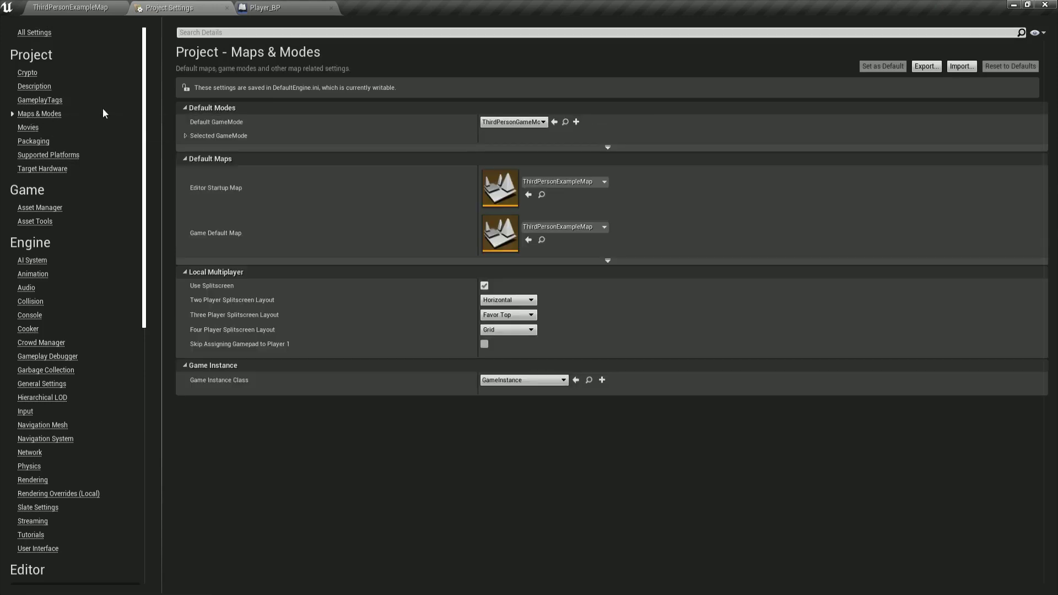
left_click(184, 135)
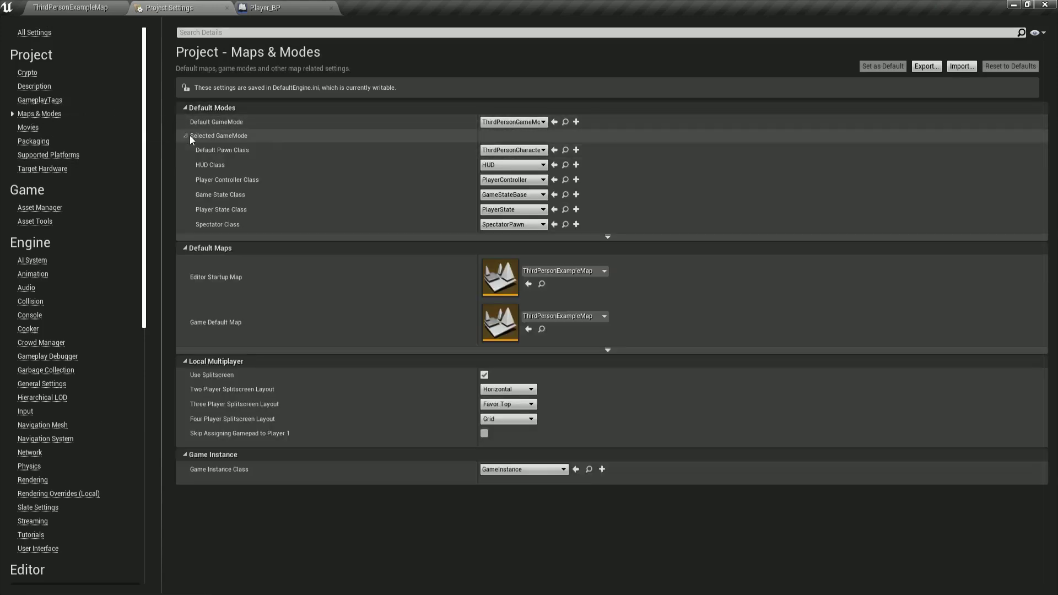
left_click(511, 121)
left_click(534, 91)
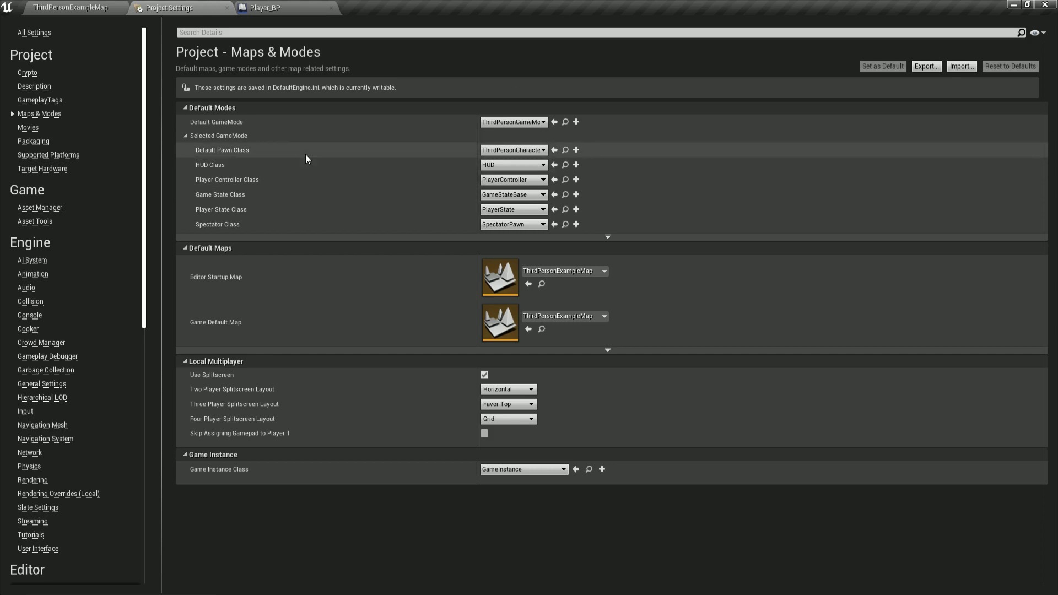
mouse_move(307, 158)
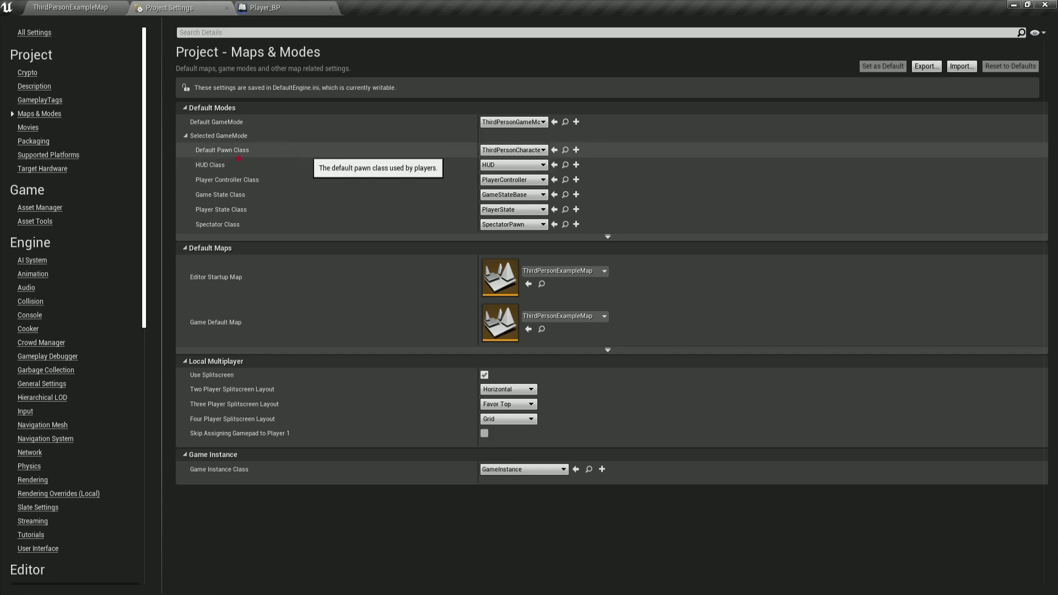
mouse_move(222, 144)
left_mouse_down()
mouse_move(405, 136)
mouse_move(202, 166)
left_mouse_up()
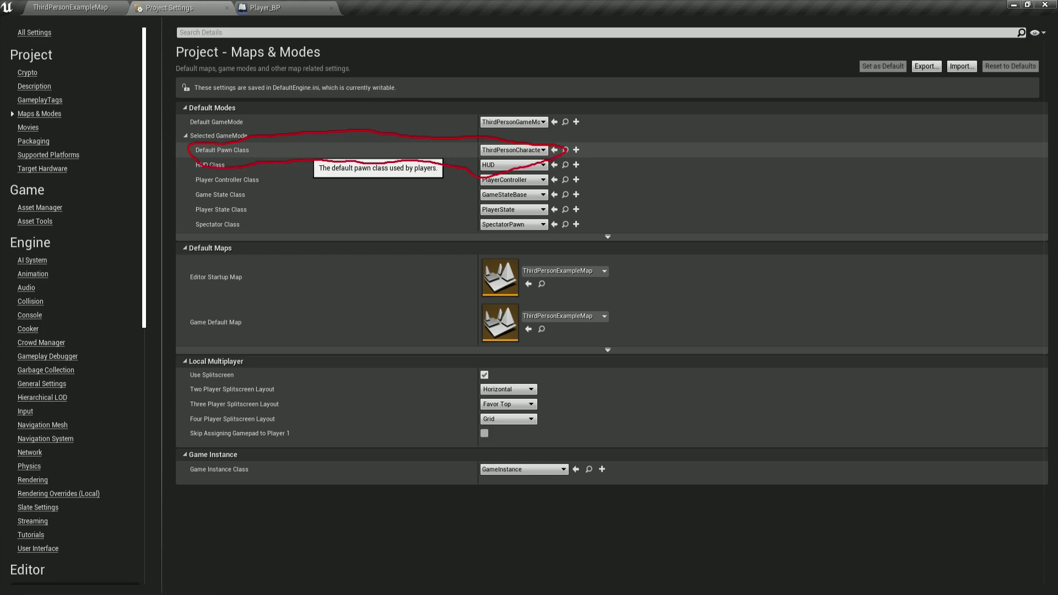
left_click_drag(473, 156, 543, 155)
key("Escape")
left_click(494, 149)
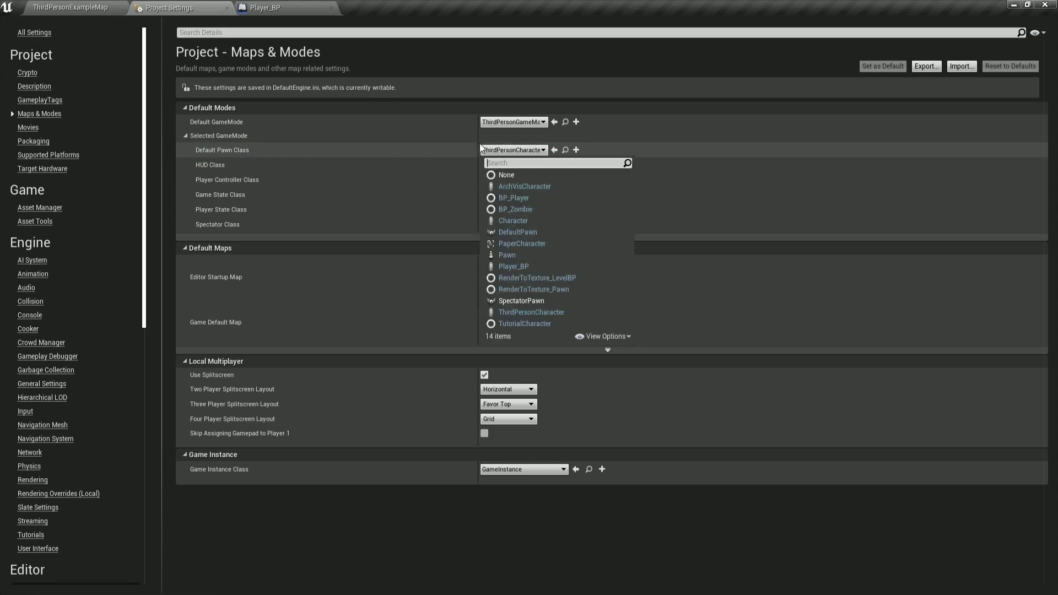
left_click(540, 150)
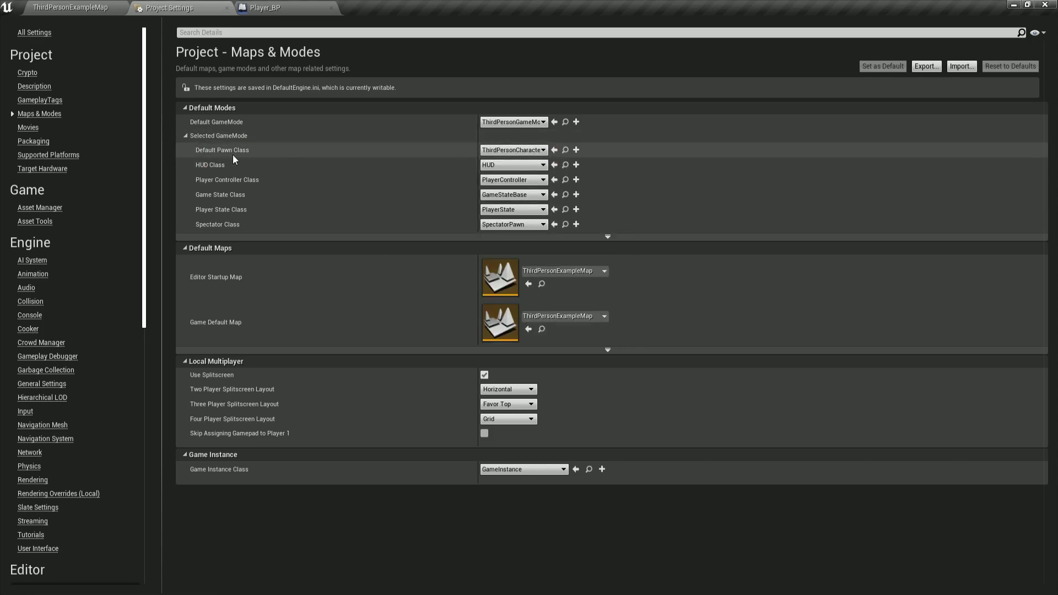
left_click(513, 149)
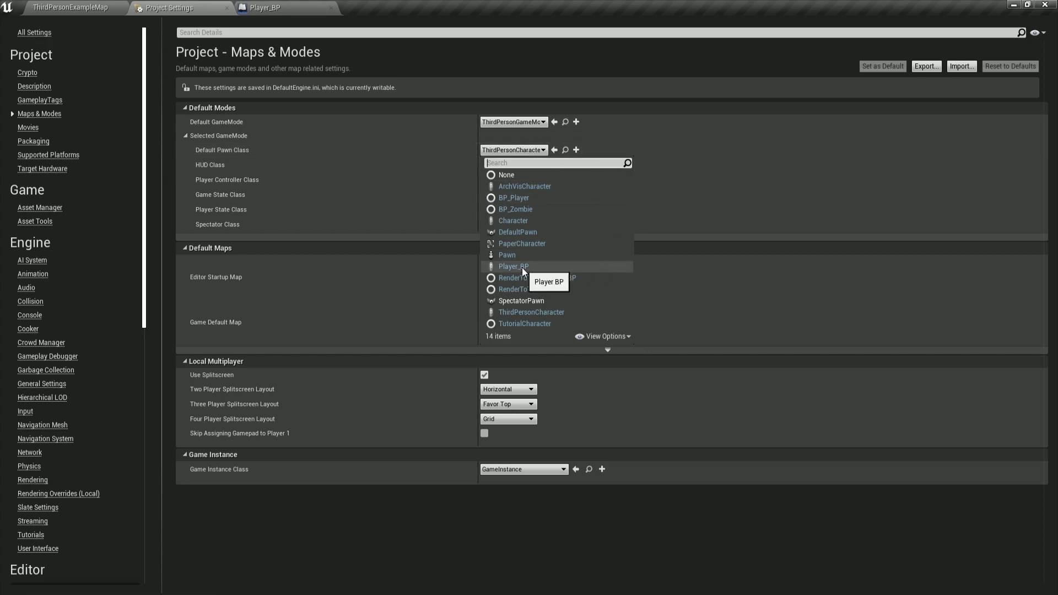
left_click(346, 554)
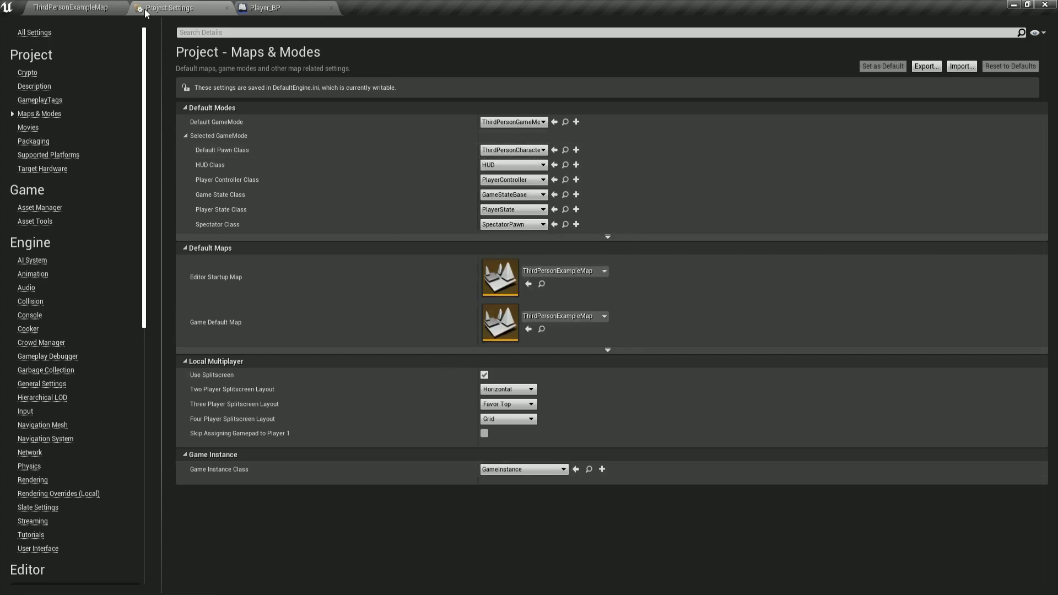
Set the Selected GameMode's Default Pawn Class to Player_BP in the Maps & Modes settings.
left_click(95, 11)
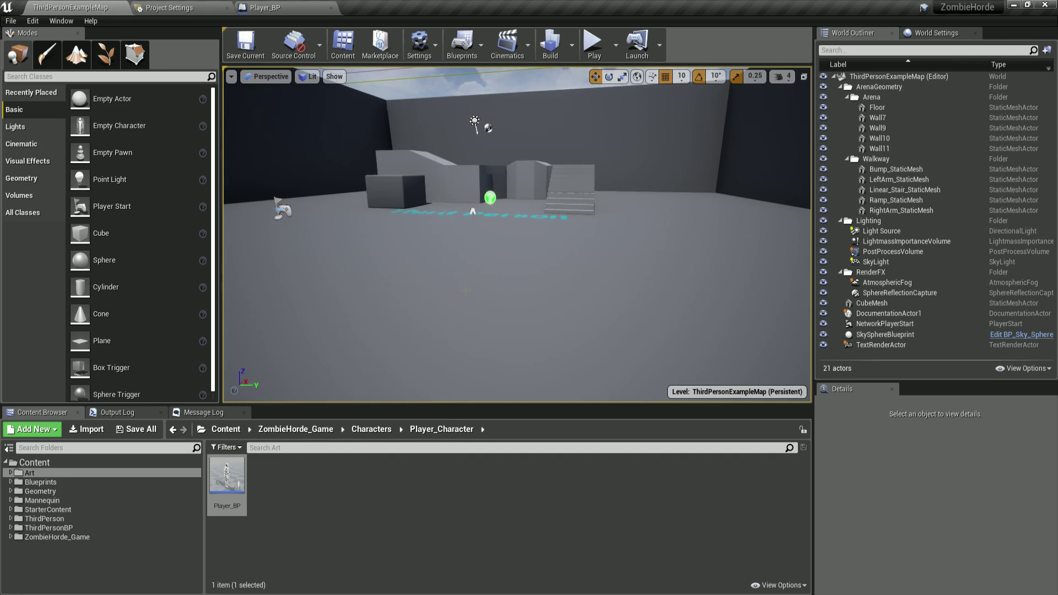
left_click(175, 8)
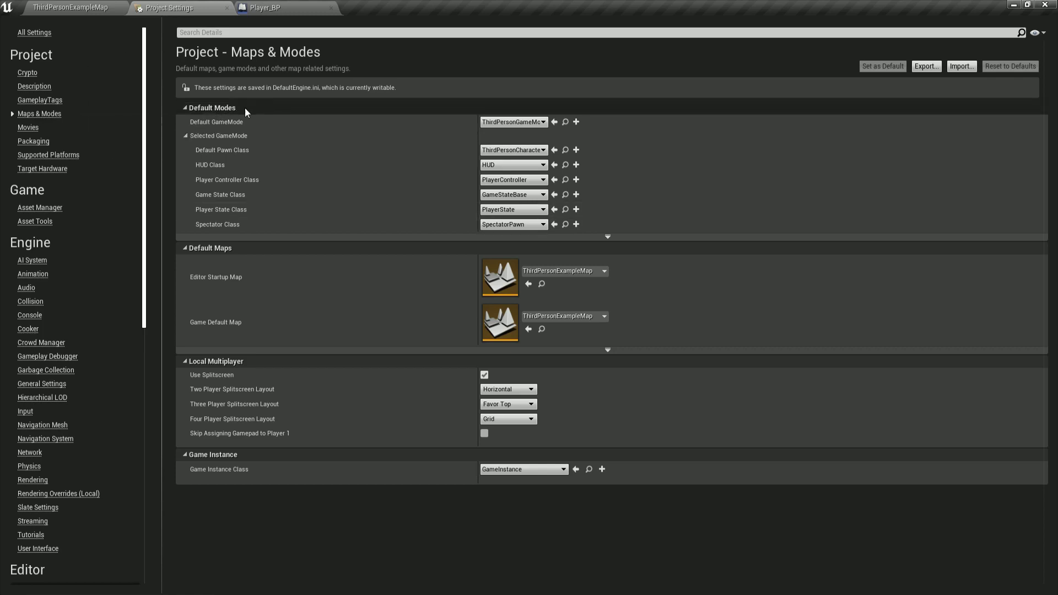
left_click(518, 150)
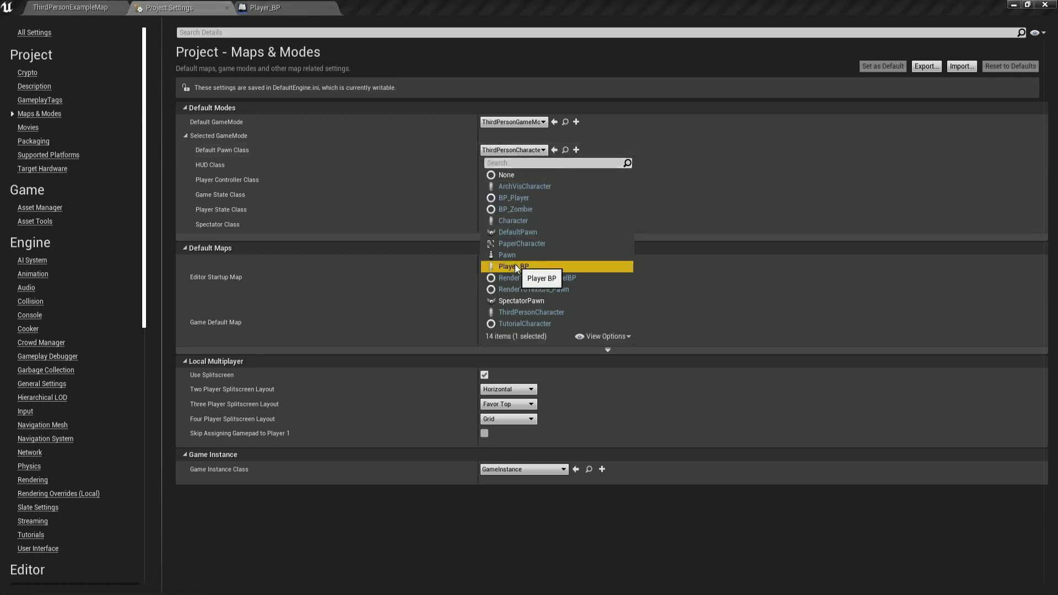
left_click(514, 267)
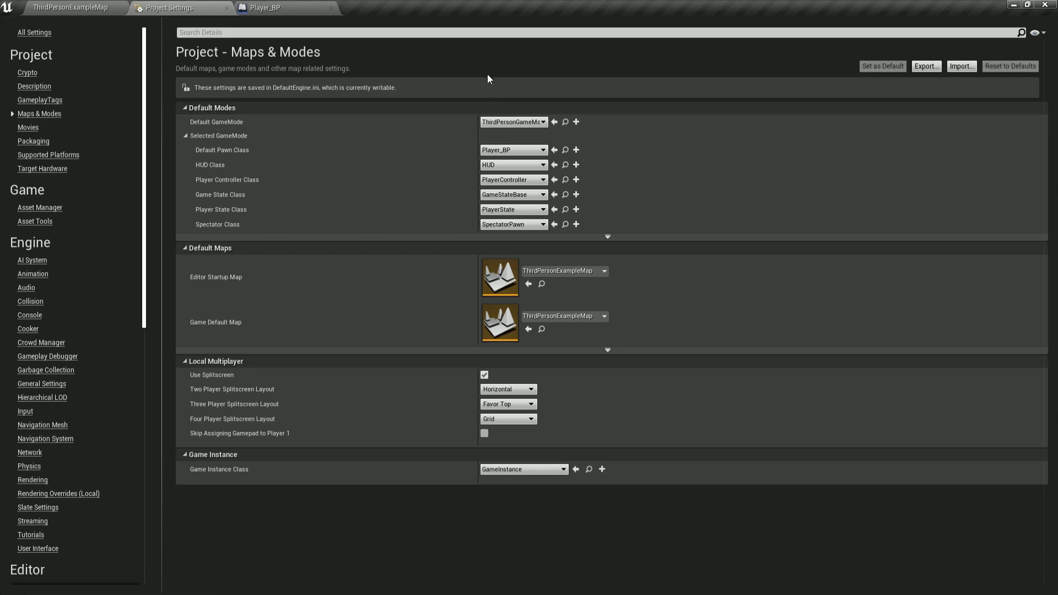
Return to ThirdPersonExampleMap and delete the existing NetworkPlayerStart actor from the level.
left_click(44, 16)
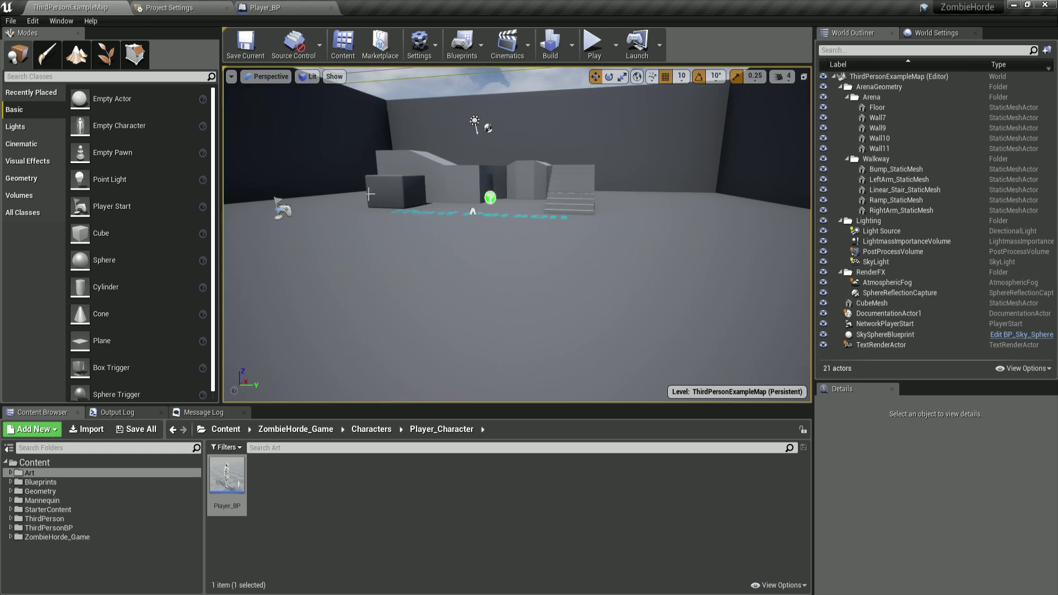
left_click(881, 323)
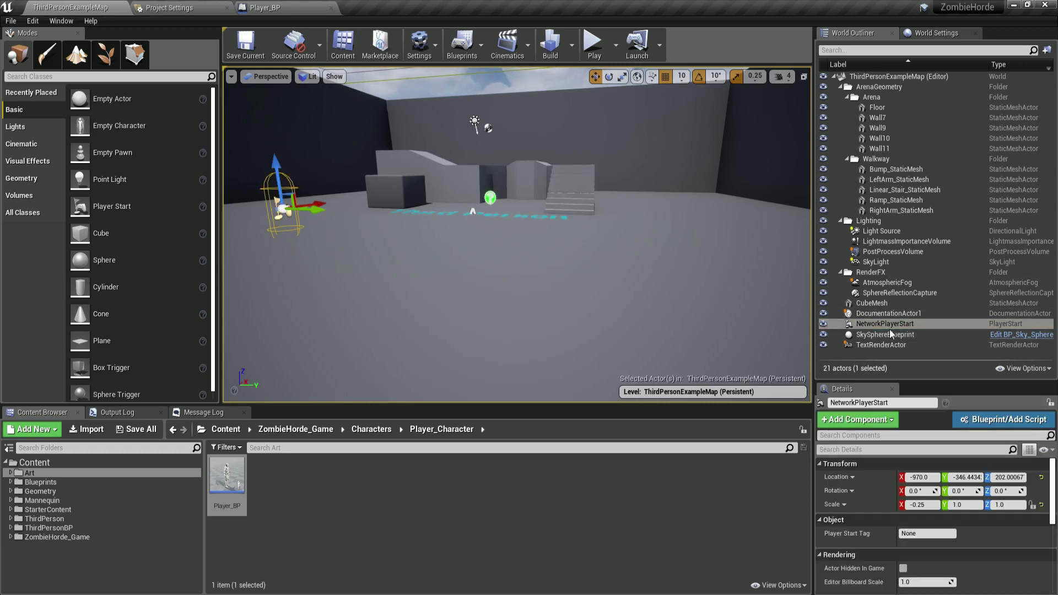
double_click(889, 328)
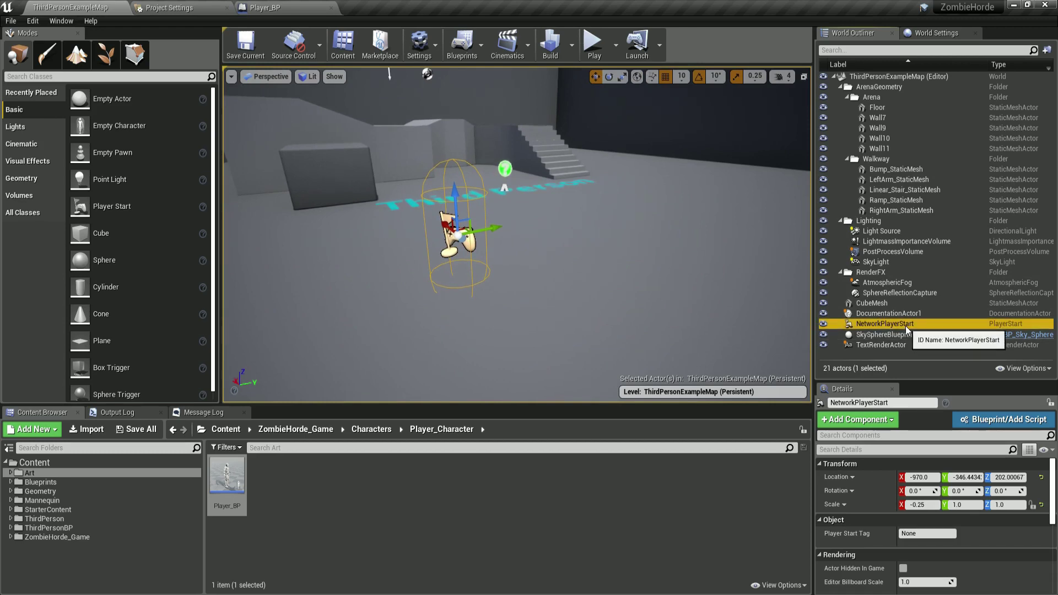
key("Delete")
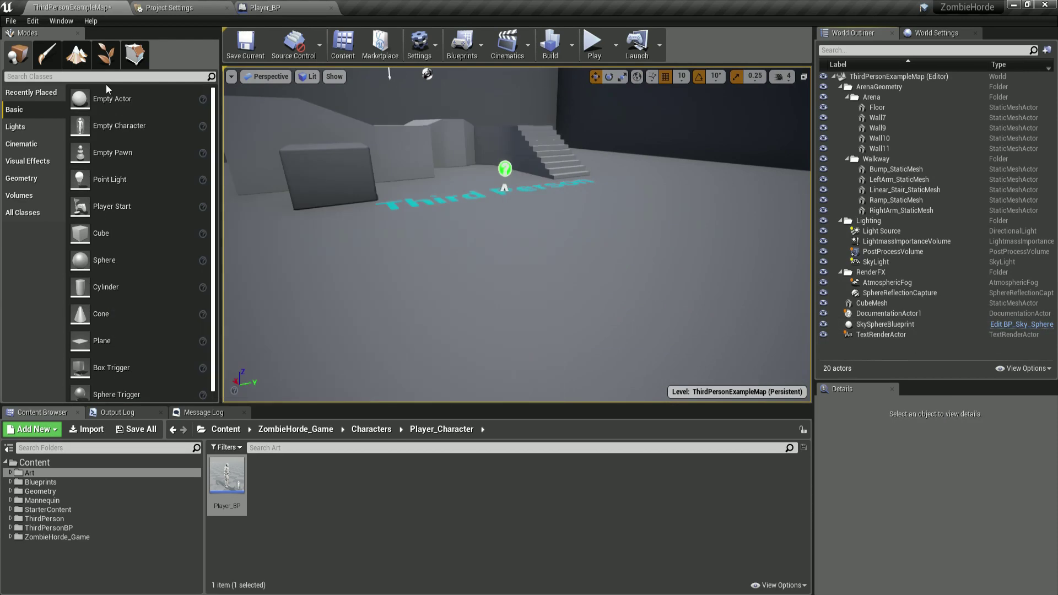
Place a new Player Start on the arena floor at about X -1060, Y -150, Z 222, and save the level.
key("r")
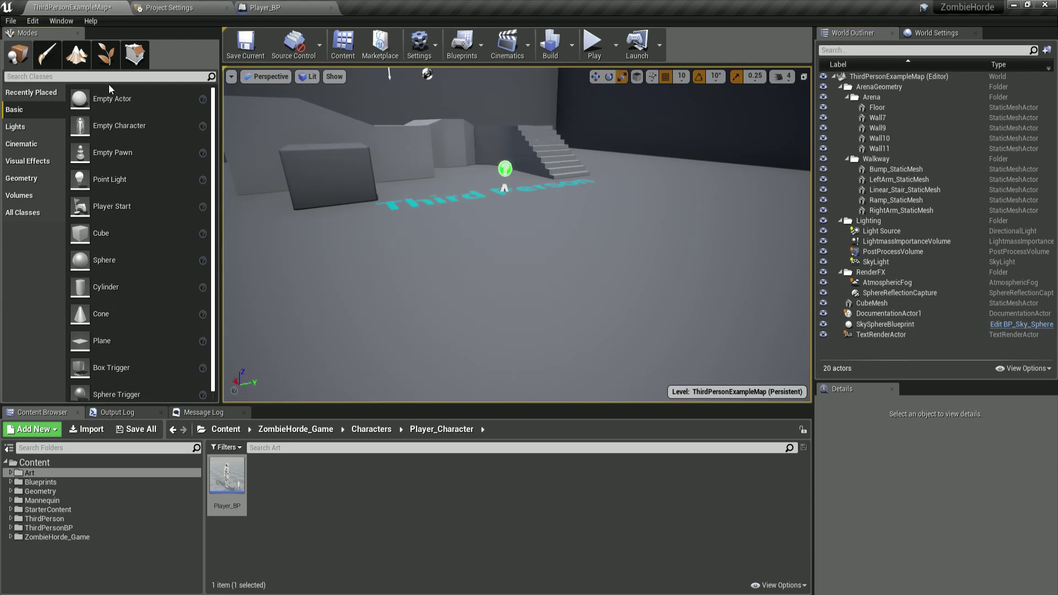
left_click(107, 77)
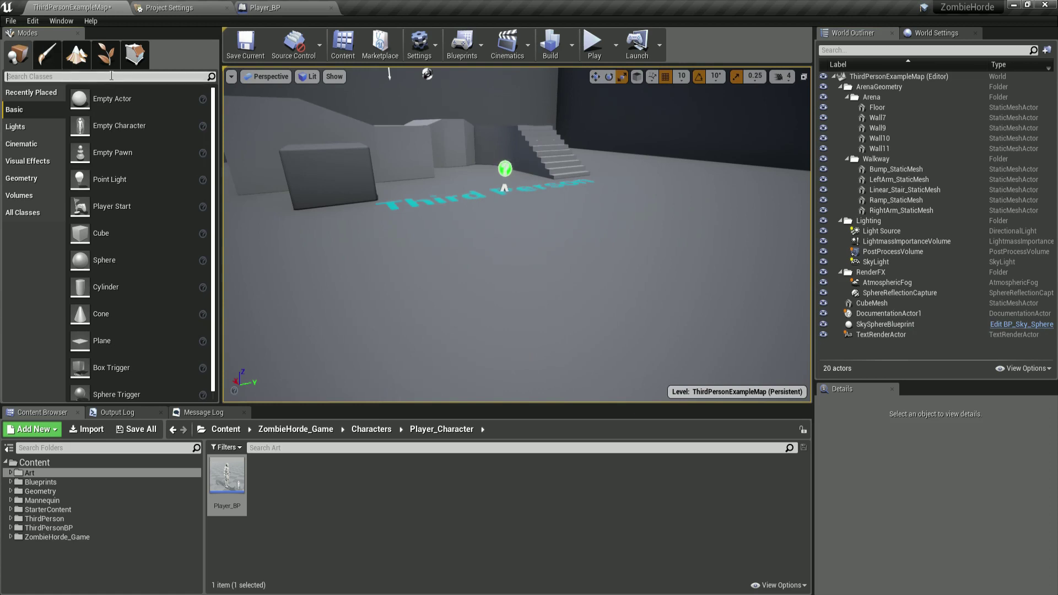
type("player")
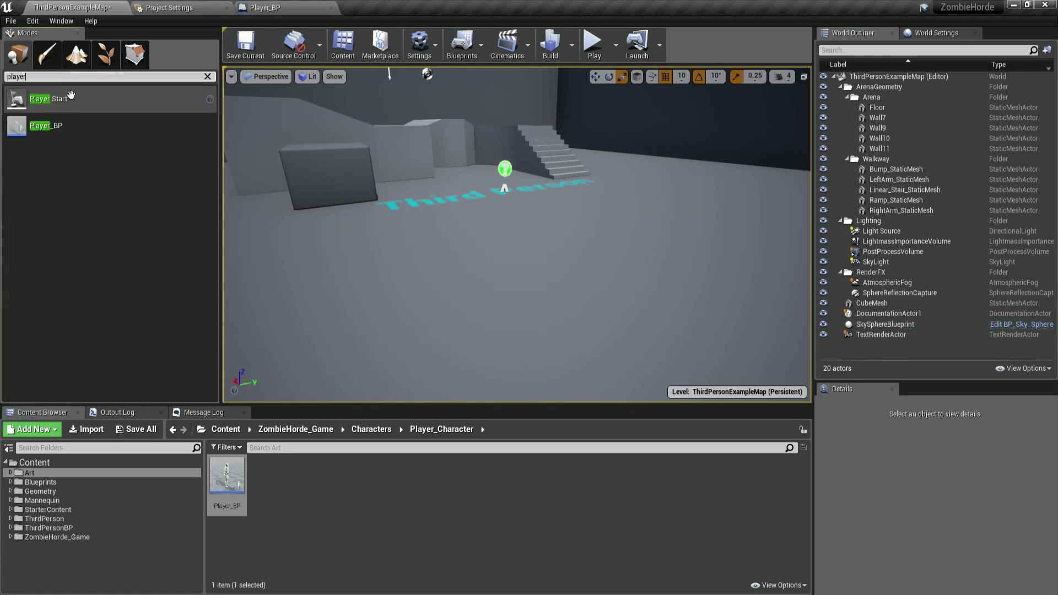
left_click_drag(48, 111, 614, 217)
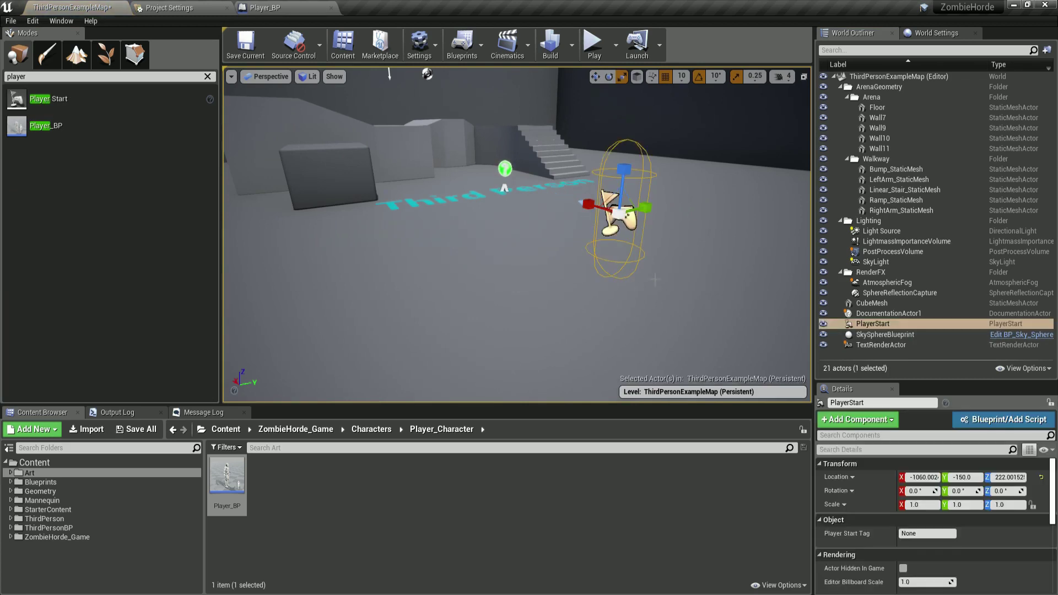
key("f")
key("w")
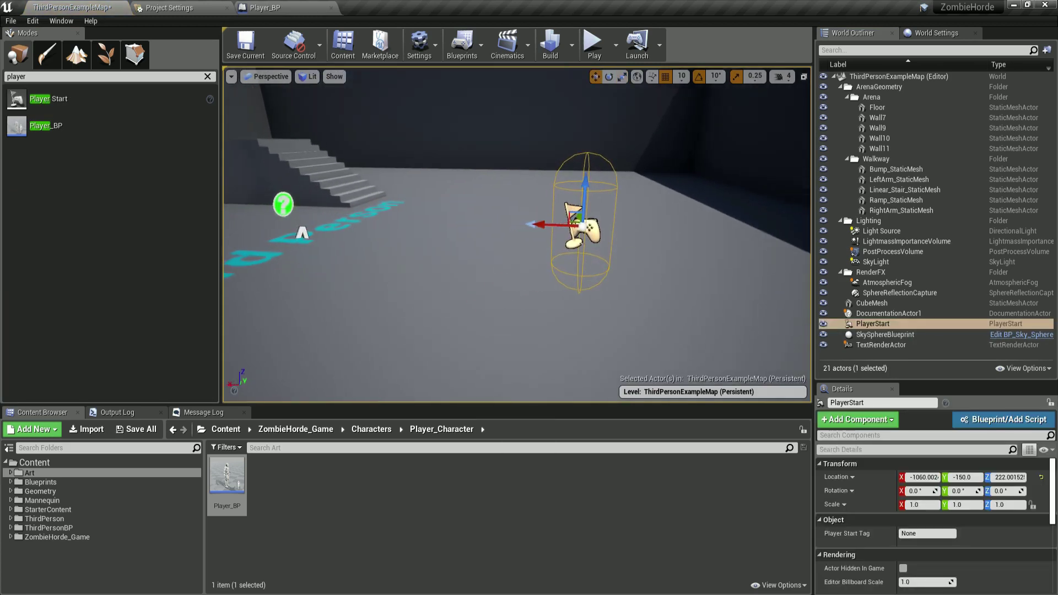
left_click_drag(529, 167, 694, 170, "alt")
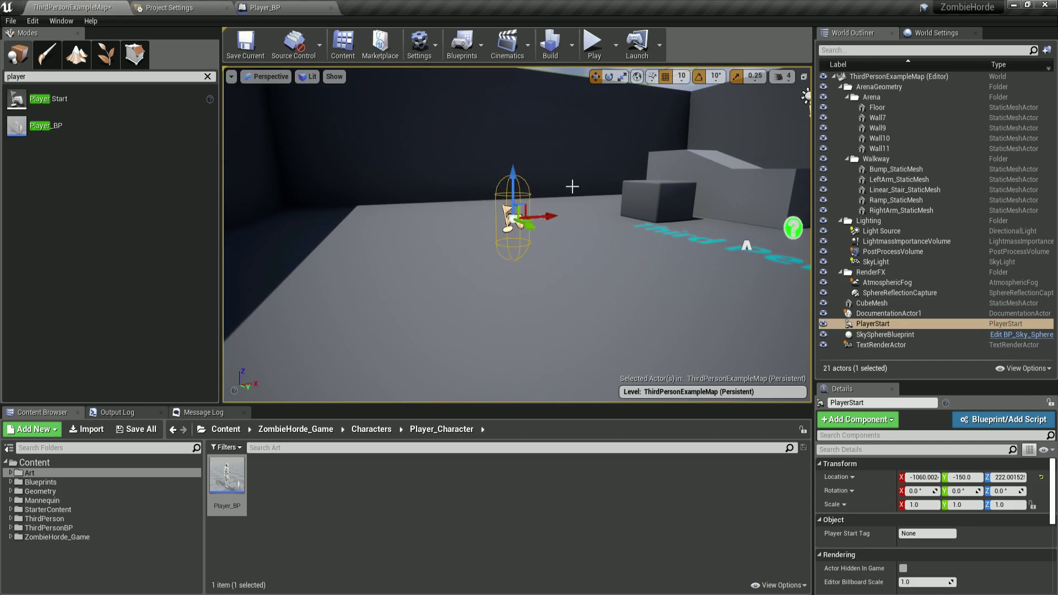
key("ctrl+z")
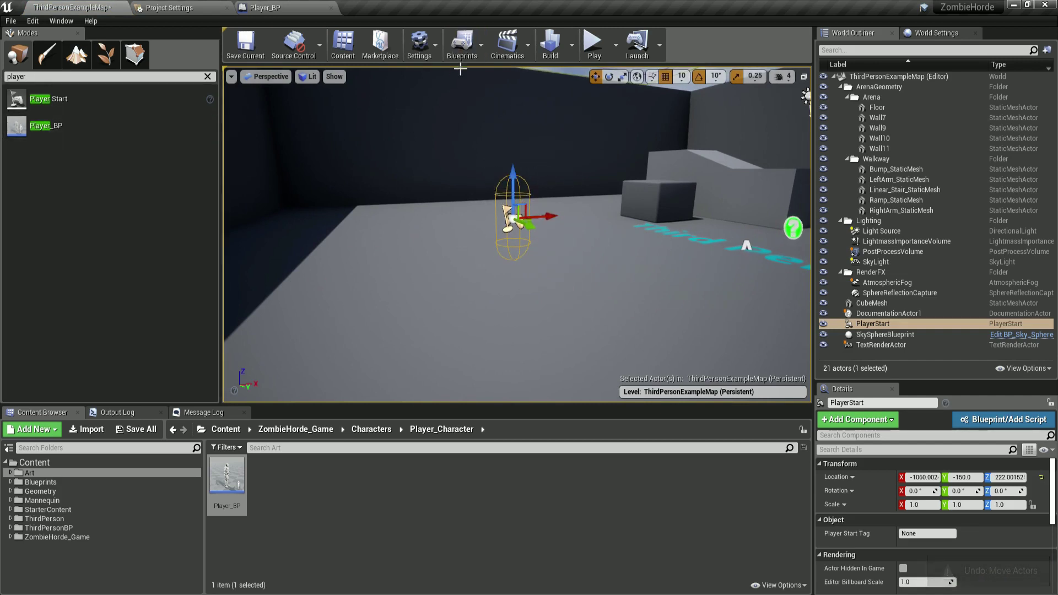
left_click(207, 77)
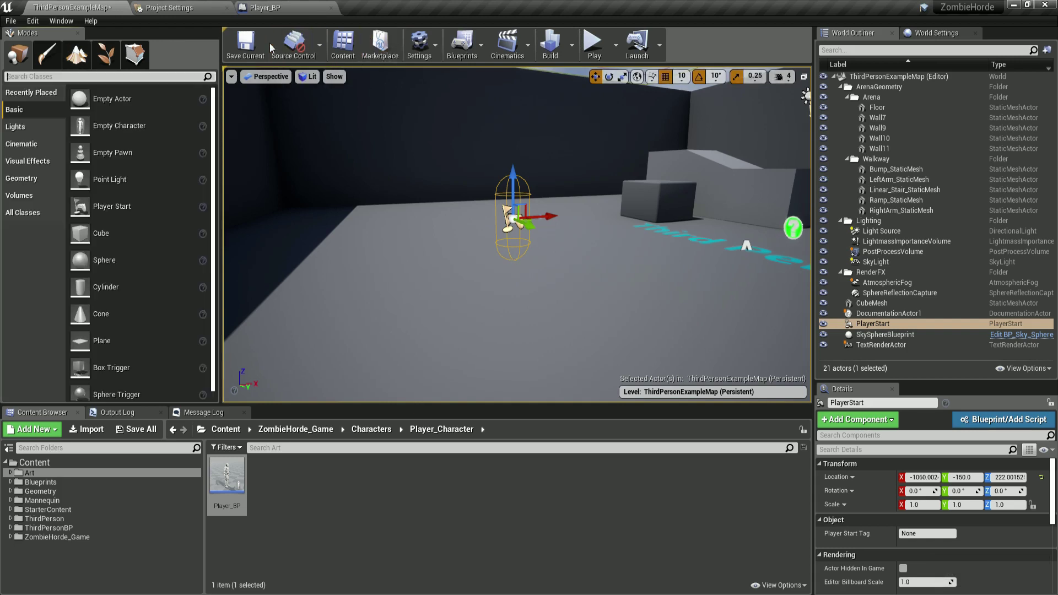
left_click(245, 48)
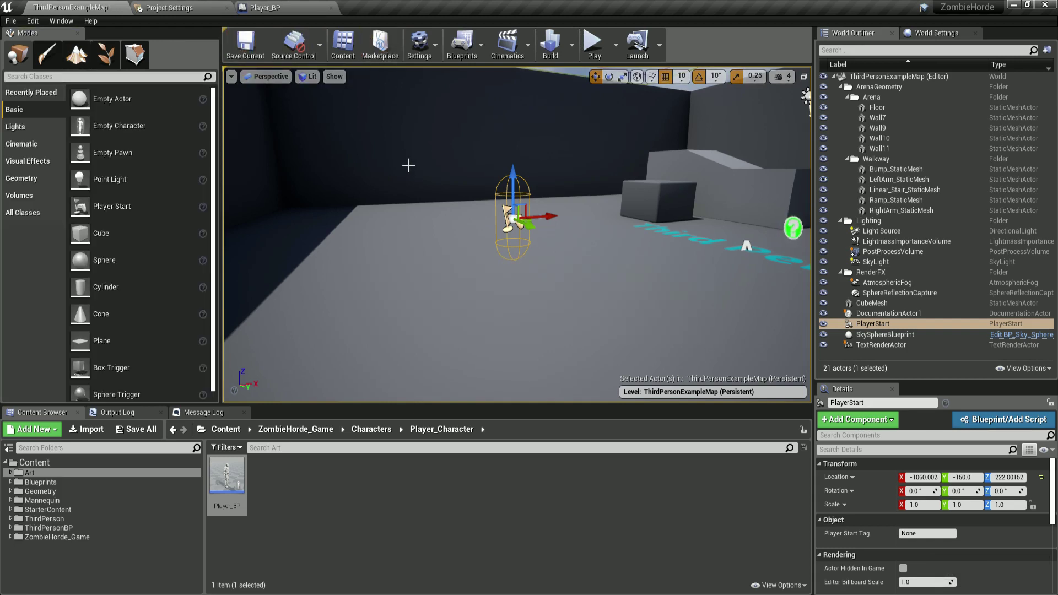
Play-test the level, eject to look around the scene, possess the pawn again and stop the session.
right_click_drag(511, 179, 449, 186)
left_click(593, 50)
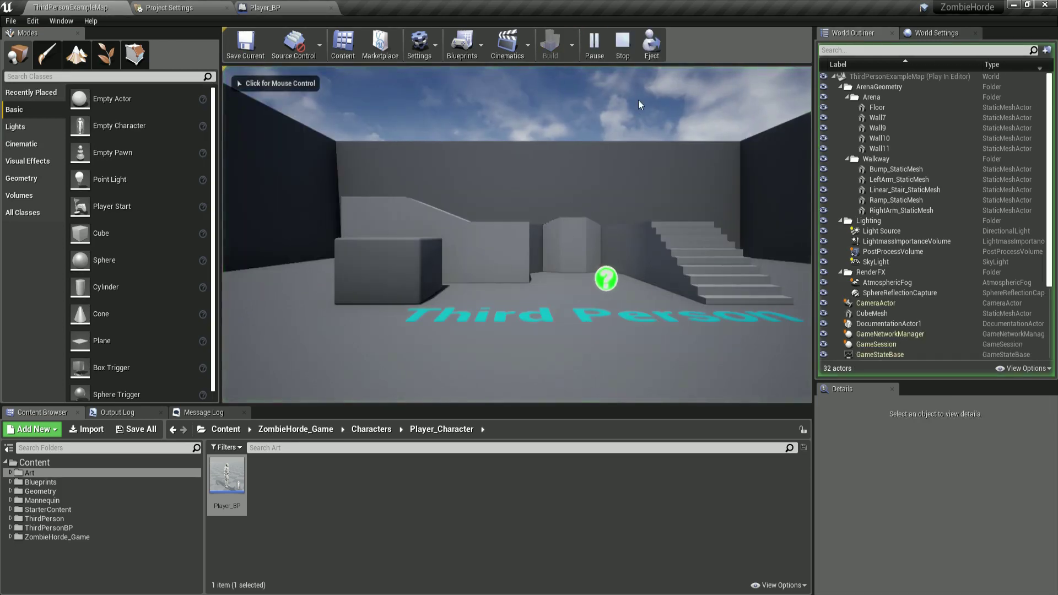
left_click(650, 43)
right_click_drag(551, 210, 722, 215)
key("w")
left_click(656, 44)
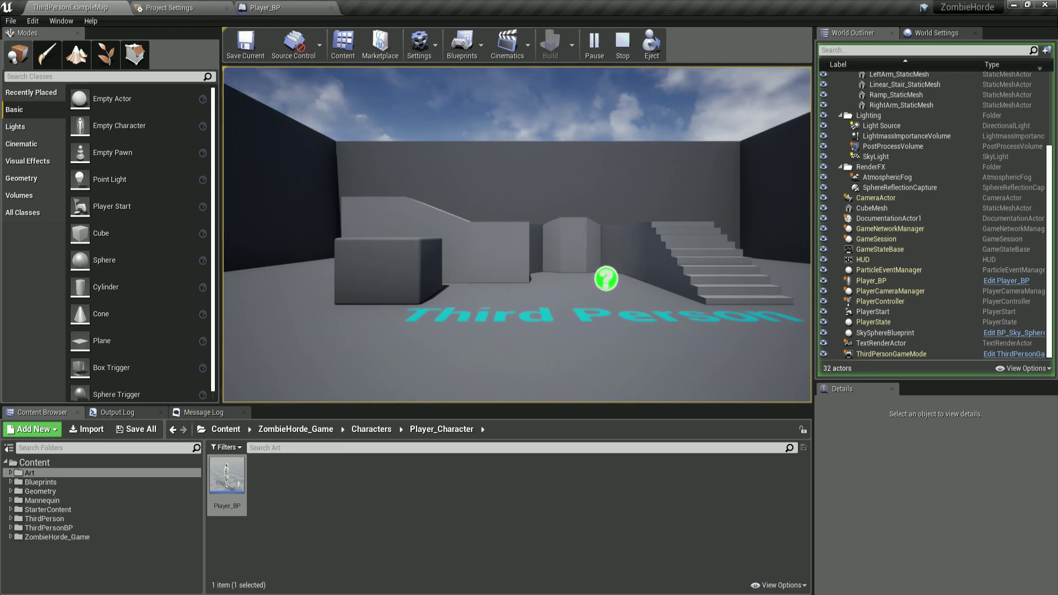
key("F1")
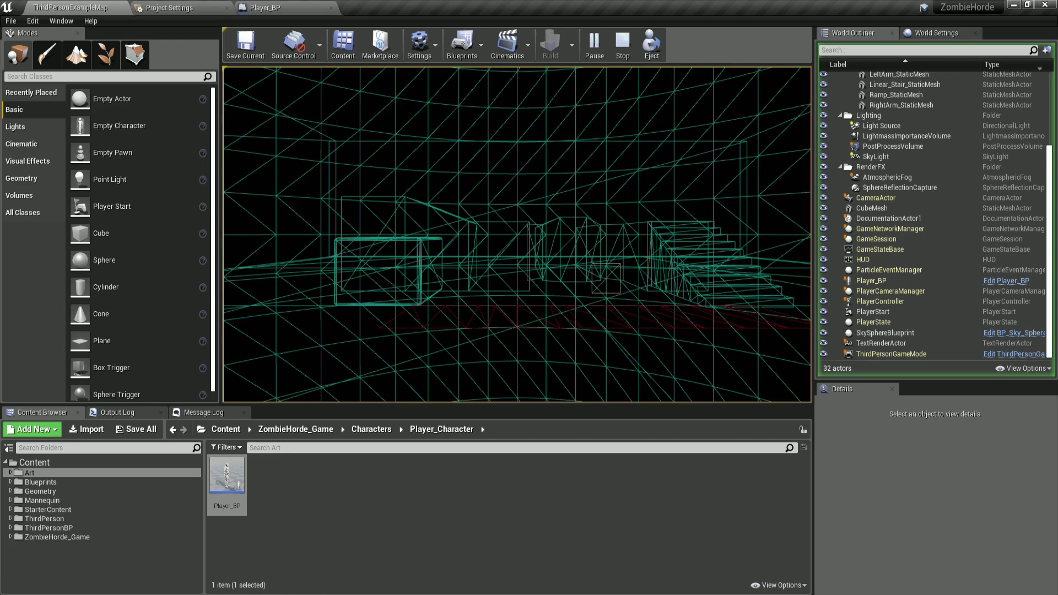
key("Escape")
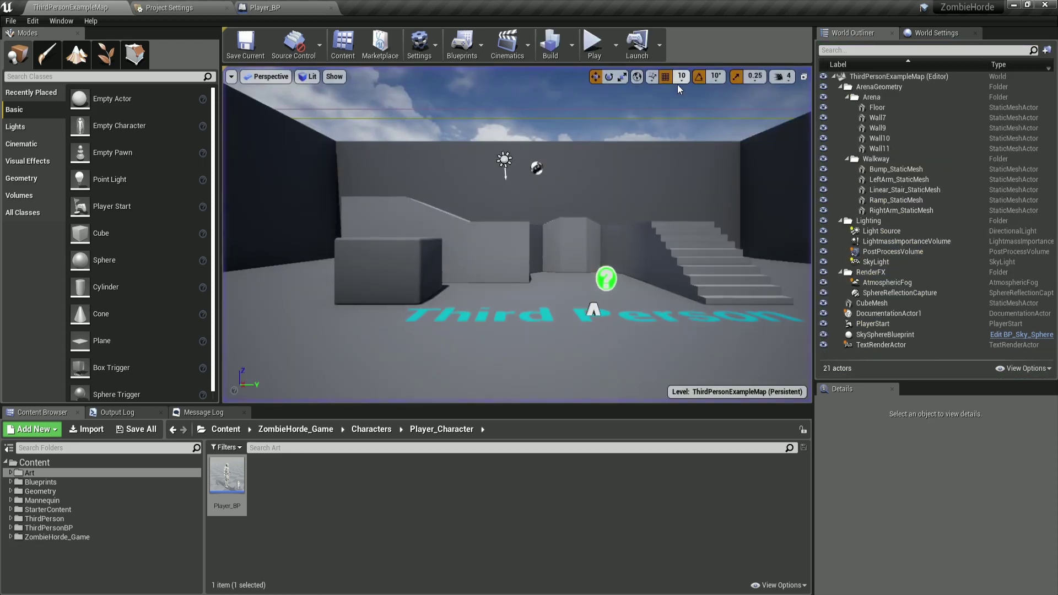
Run the level again, eject from the pawn to inspect the spawned Player_BP character up close, and stop playing.
left_click(593, 43)
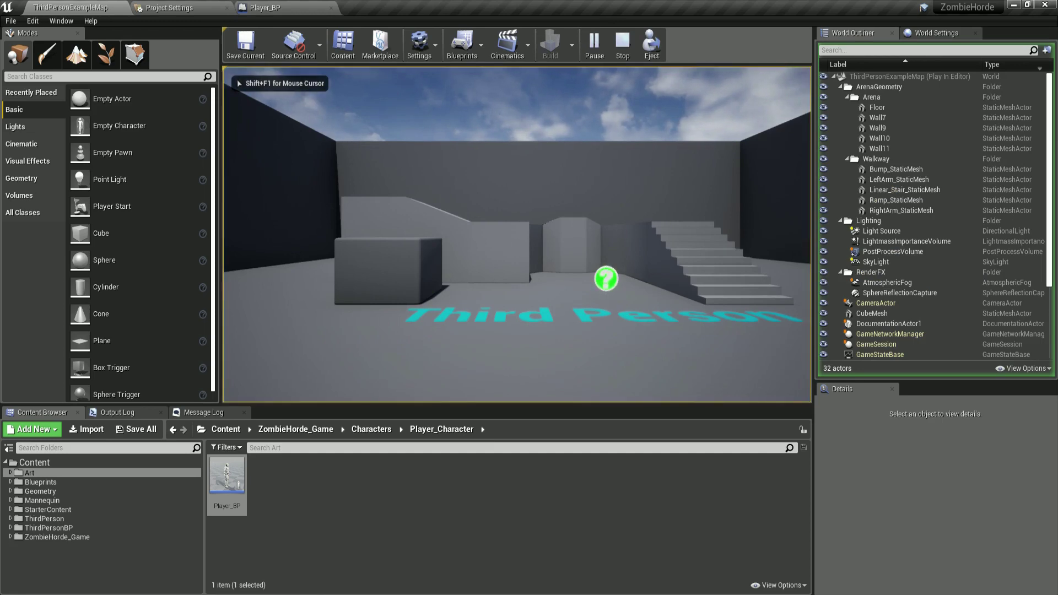
key("shift+F1")
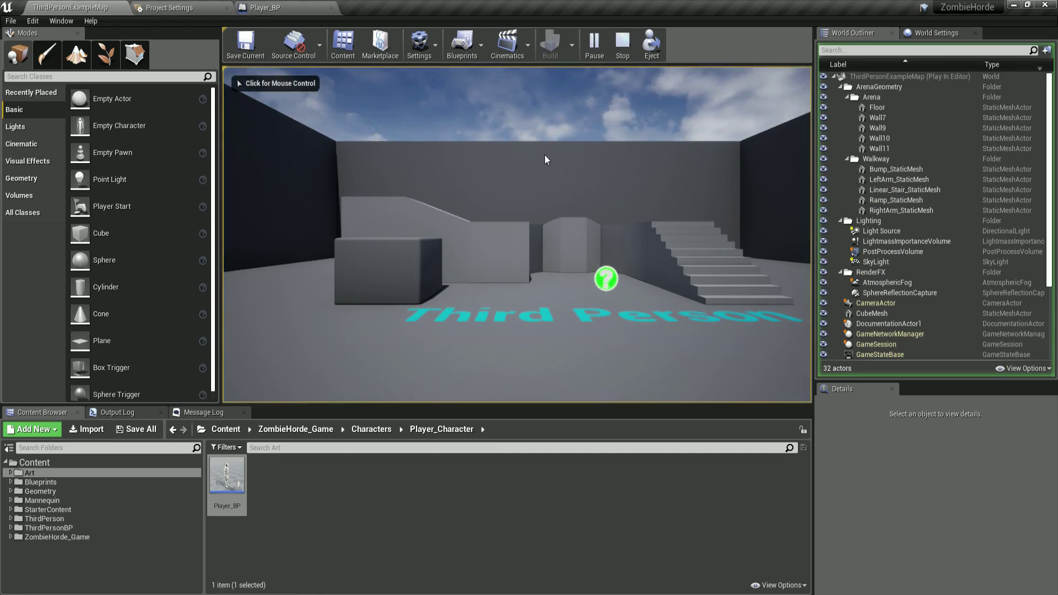
left_click(647, 44)
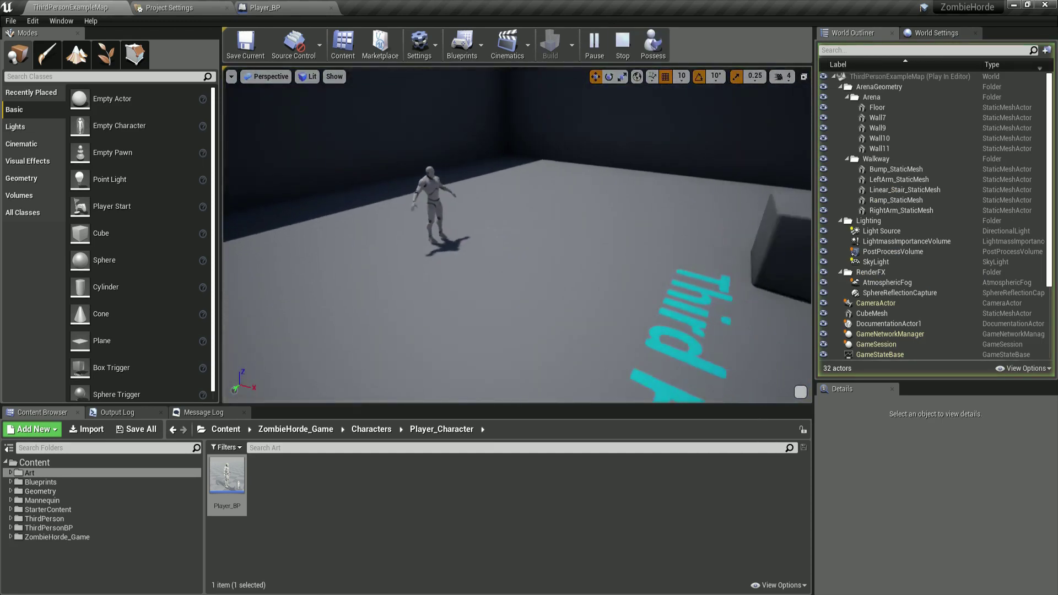
right_click_drag(517, 235, 686, 204)
key("s")
key("w")
key("s")
key("w")
key("a")
key("Escape")
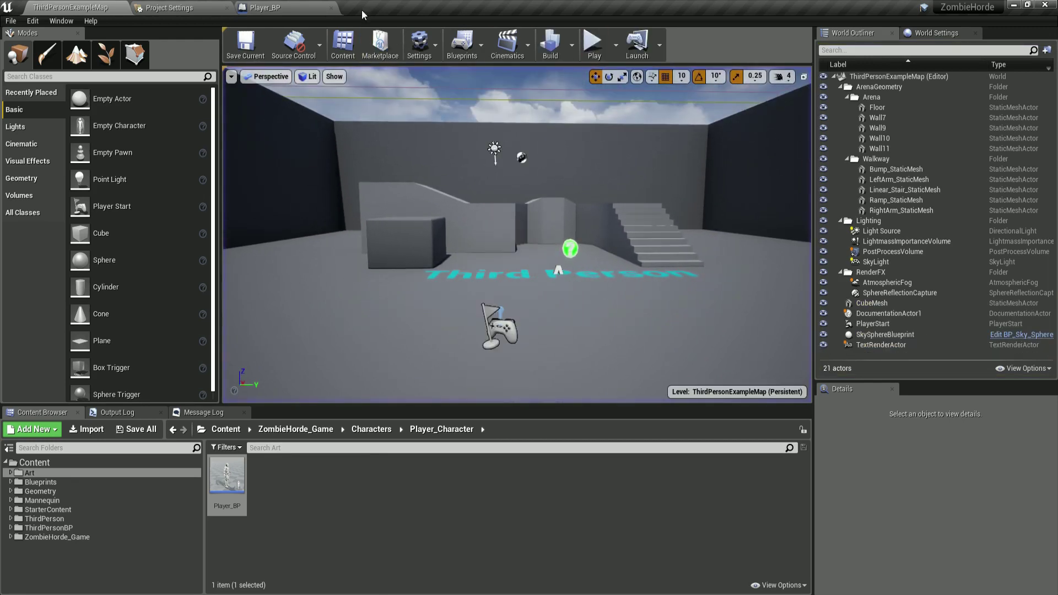
Add a Spring Arm component to the Player_BP blueprint.
left_click(264, 7)
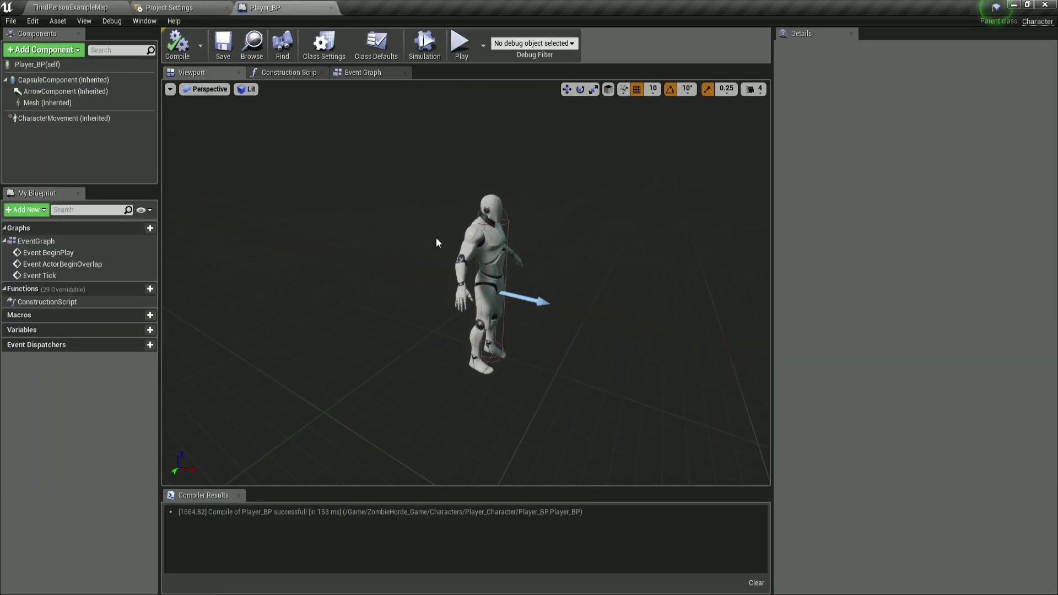
left_click(49, 65)
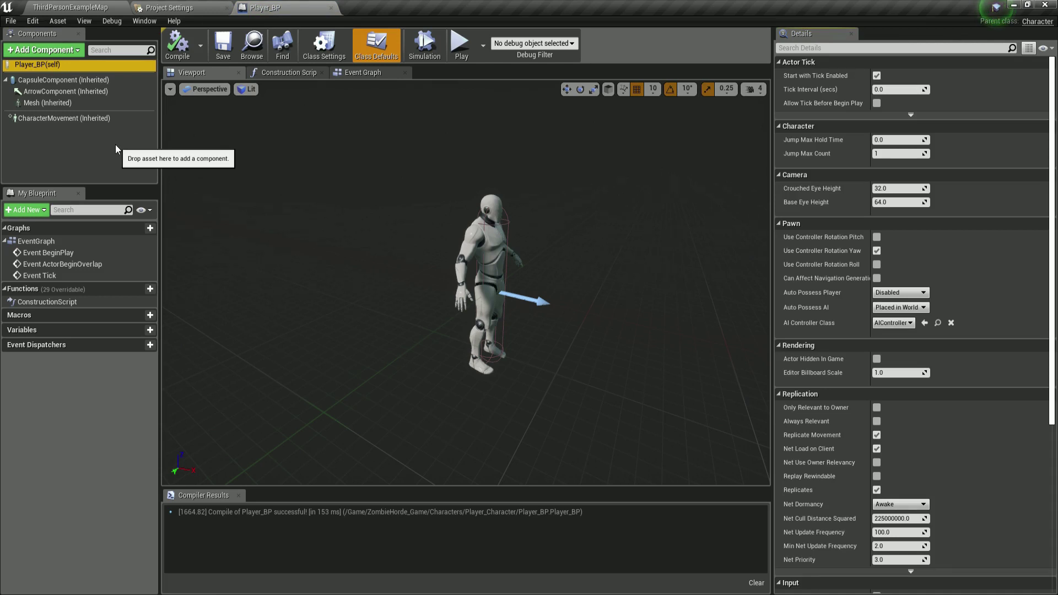
left_click(63, 53)
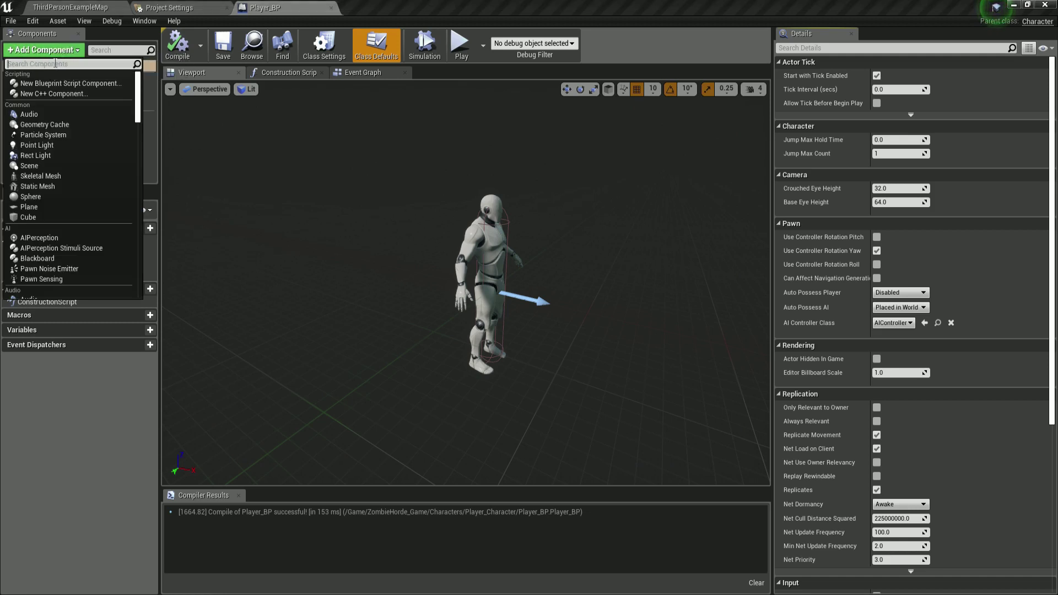
type("SPRIN")
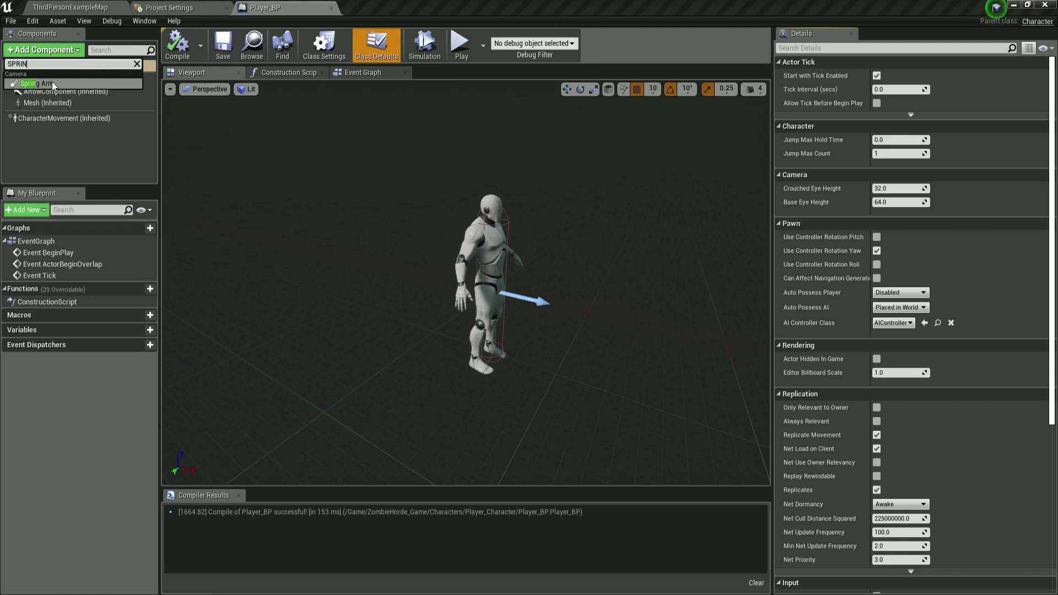
left_click(52, 82)
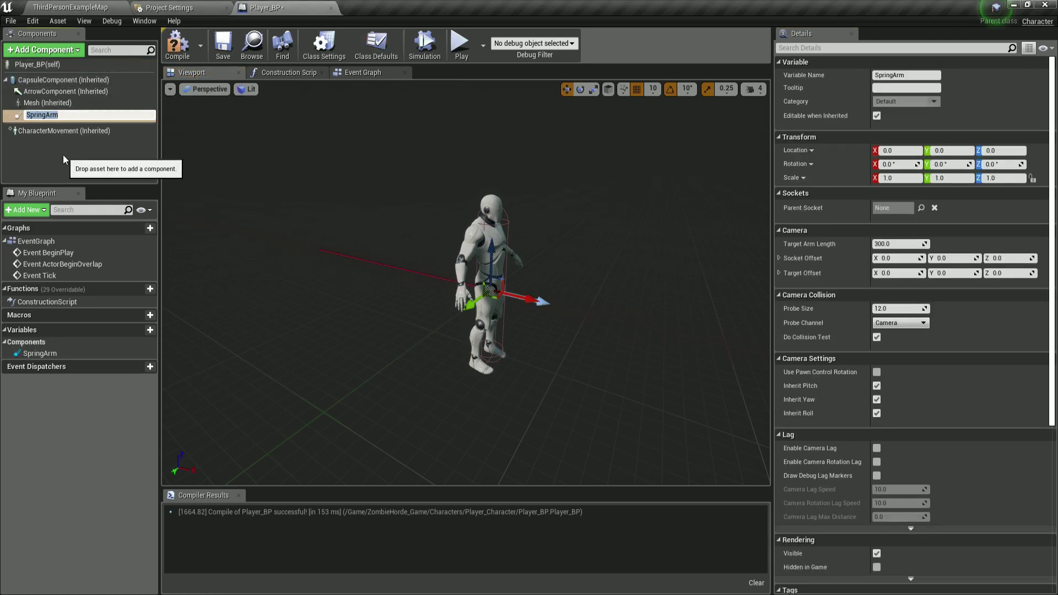
Name the new spring arm component Camera Arm.
type("cAME")
key("BackSpace")
key("BackSpace")
key("BackSpace")
key("BackSpace")
type("Camera Arm")
key("Return")
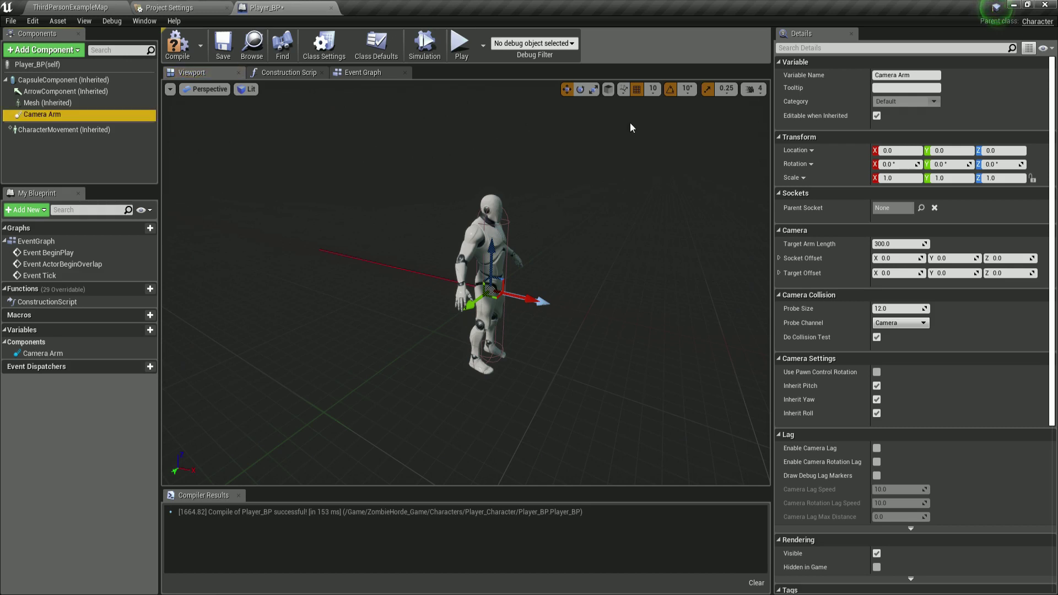
Set the Camera Arm's Z location to 48, and compile and save the Player_BP blueprint.
left_click(1013, 149)
left_click(1013, 150)
type("48")
key("Return")
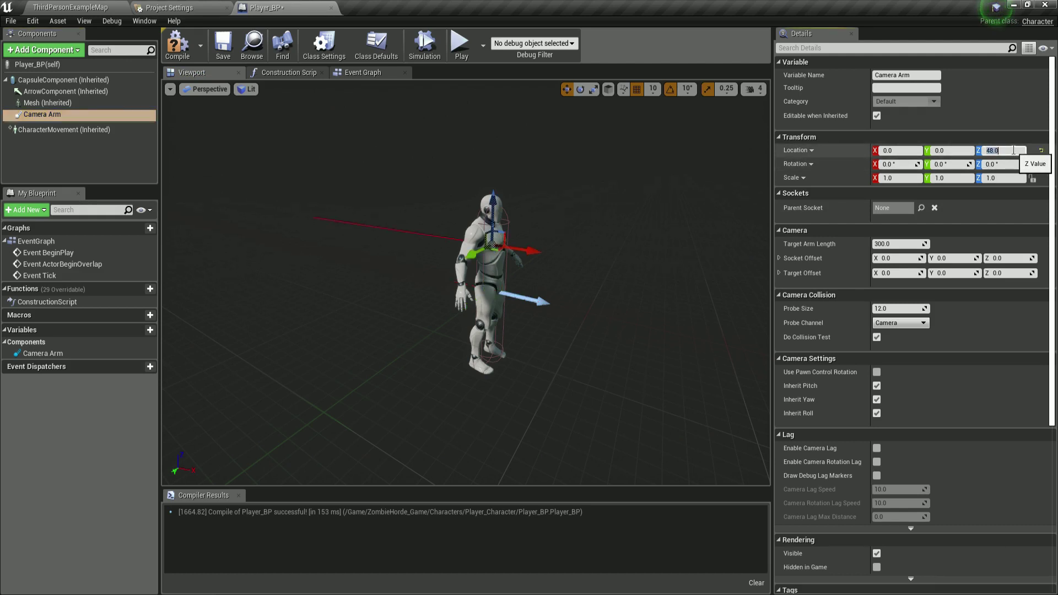
left_click_drag(489, 228, 489, 227)
left_click(177, 46)
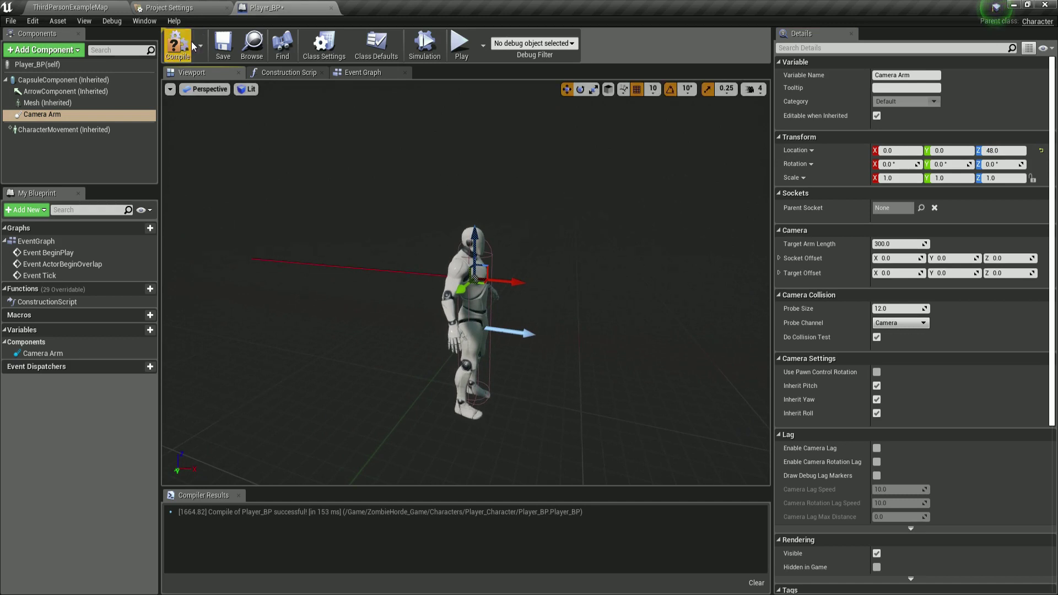
left_click(223, 47)
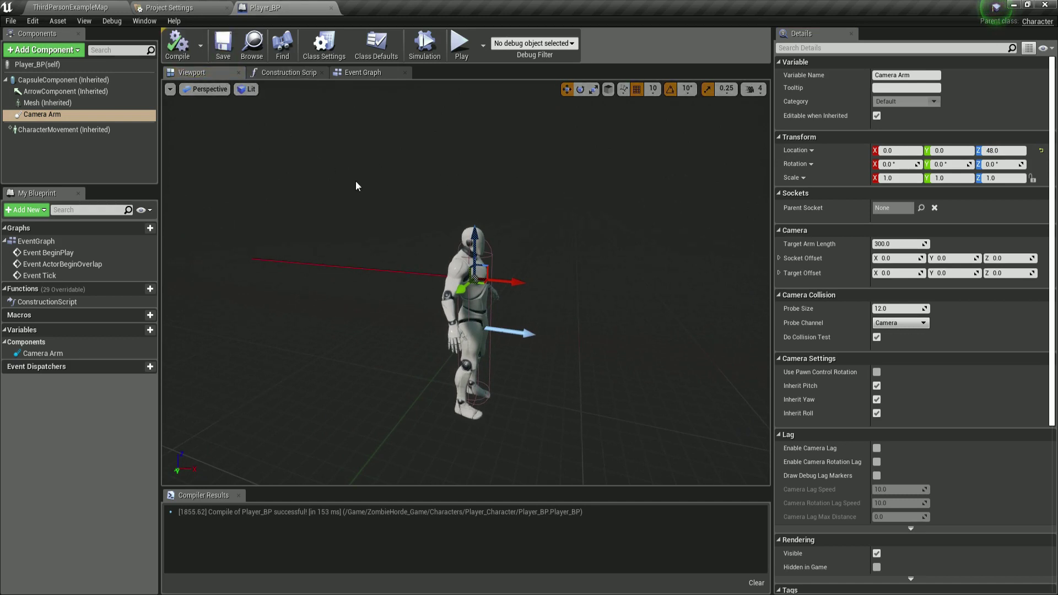
Add a Camera component named Follow Camera as a child of Camera Arm, and compile and save the blueprint.
left_click(53, 155)
left_click(42, 115)
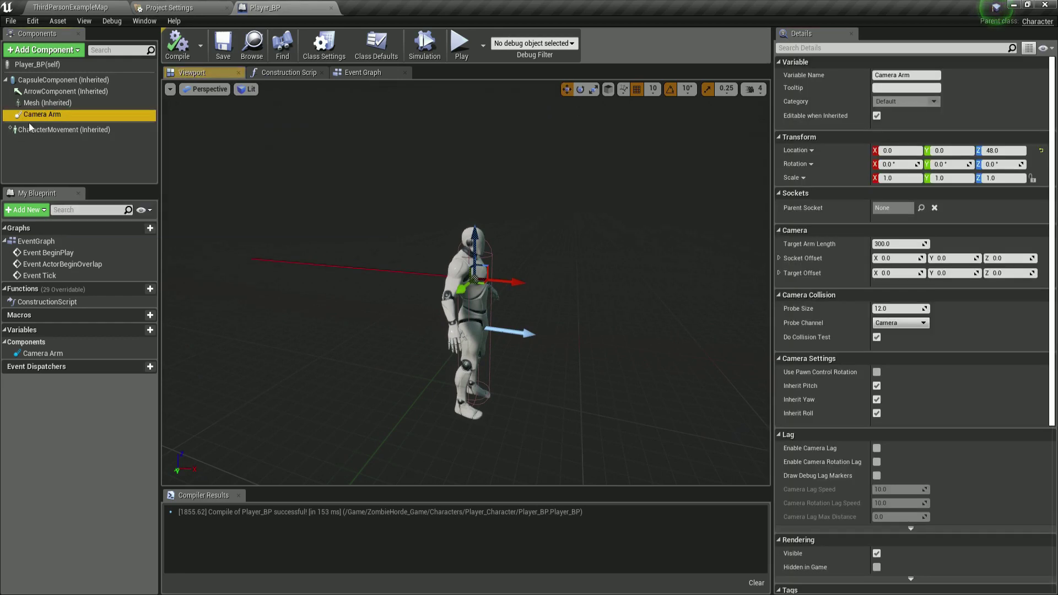
left_click(51, 50)
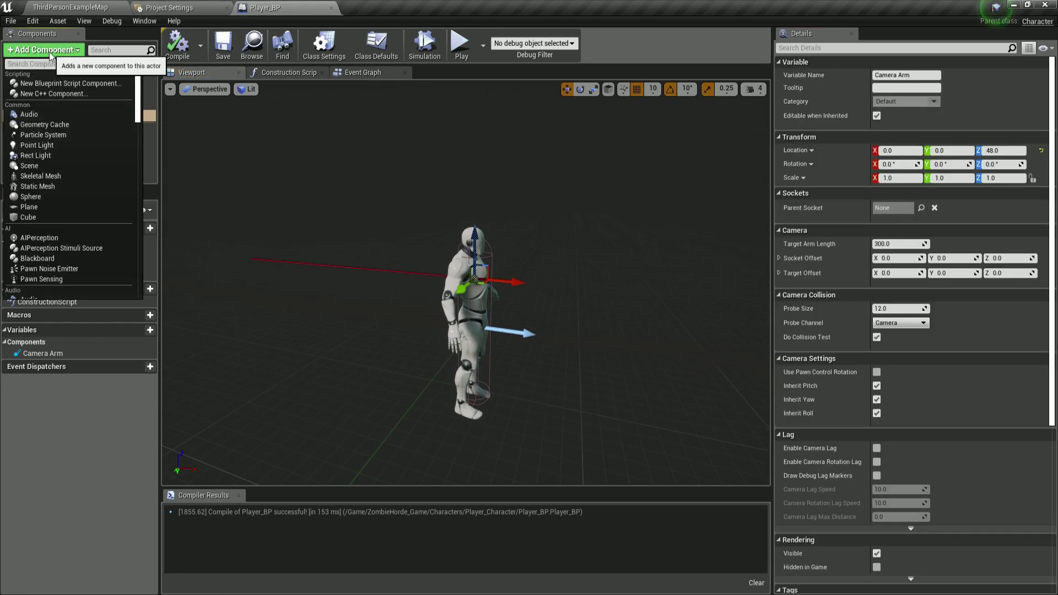
type("camera")
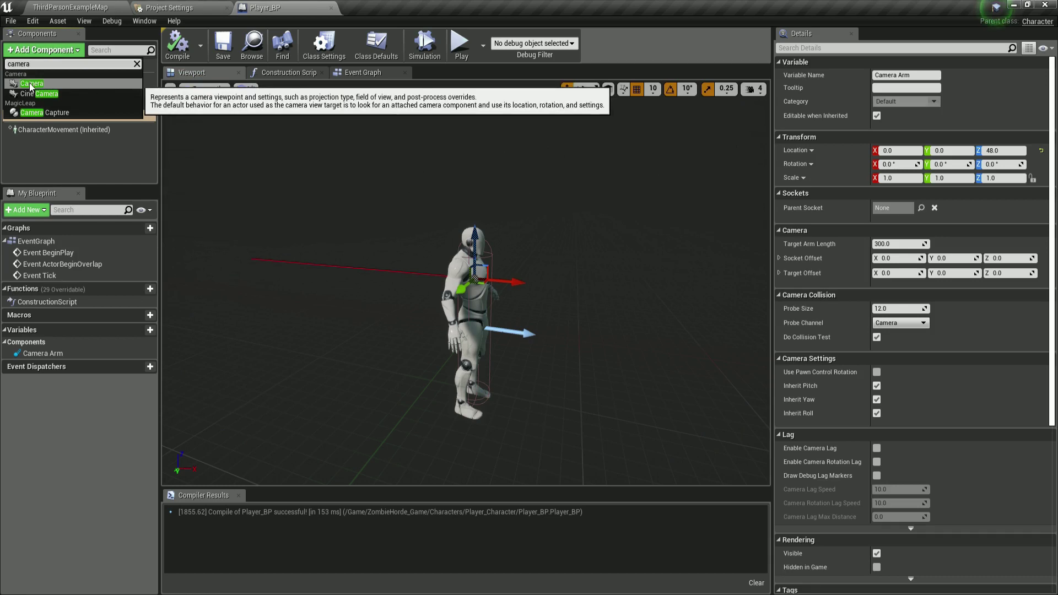
left_click(31, 85)
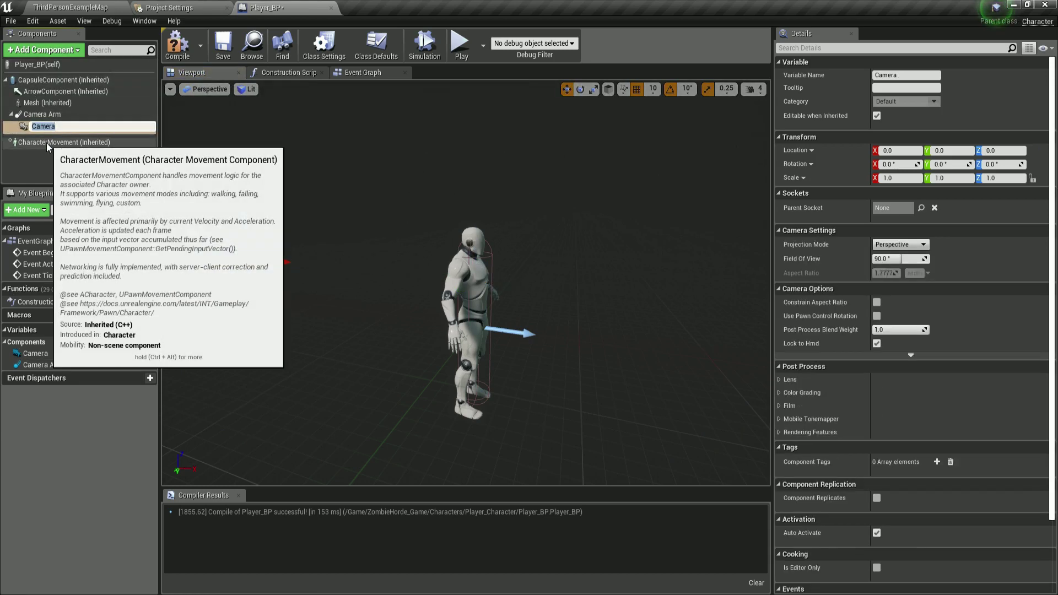
type("Follow Camera")
key("Return")
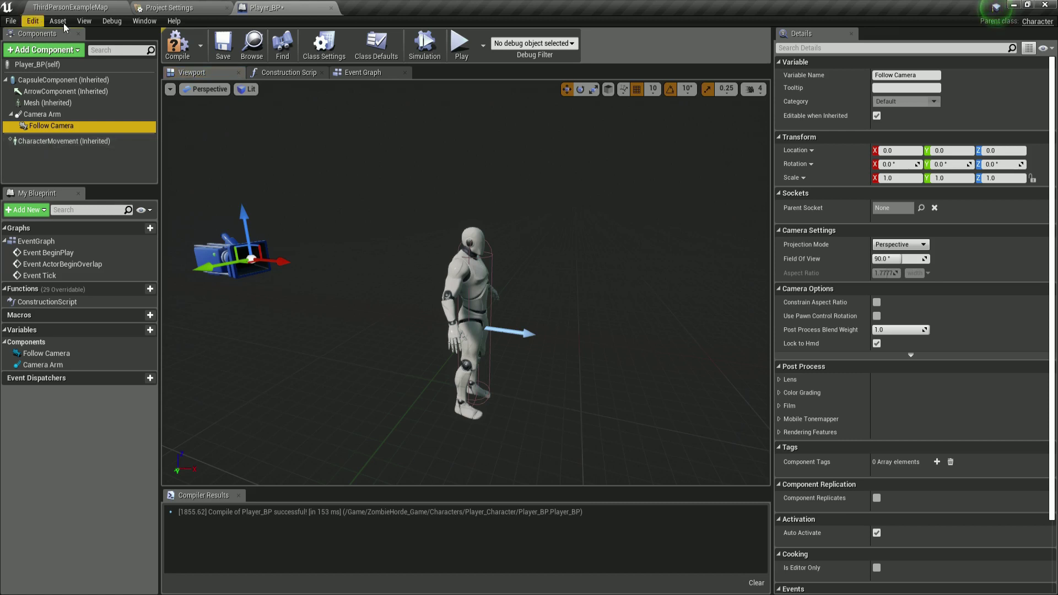
left_click(177, 45)
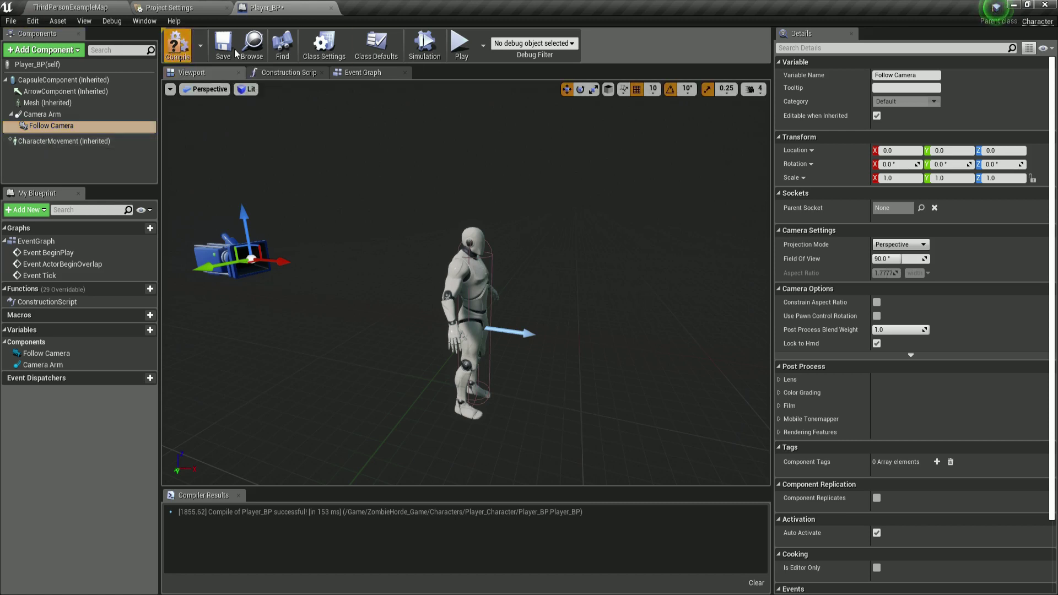
left_click(223, 46)
Play-test ThirdPersonExampleMap to check the character through the Follow Camera, and stop the session.
right_click_drag(220, 110, 331, 132)
right_click_drag(273, 237, 330, 237)
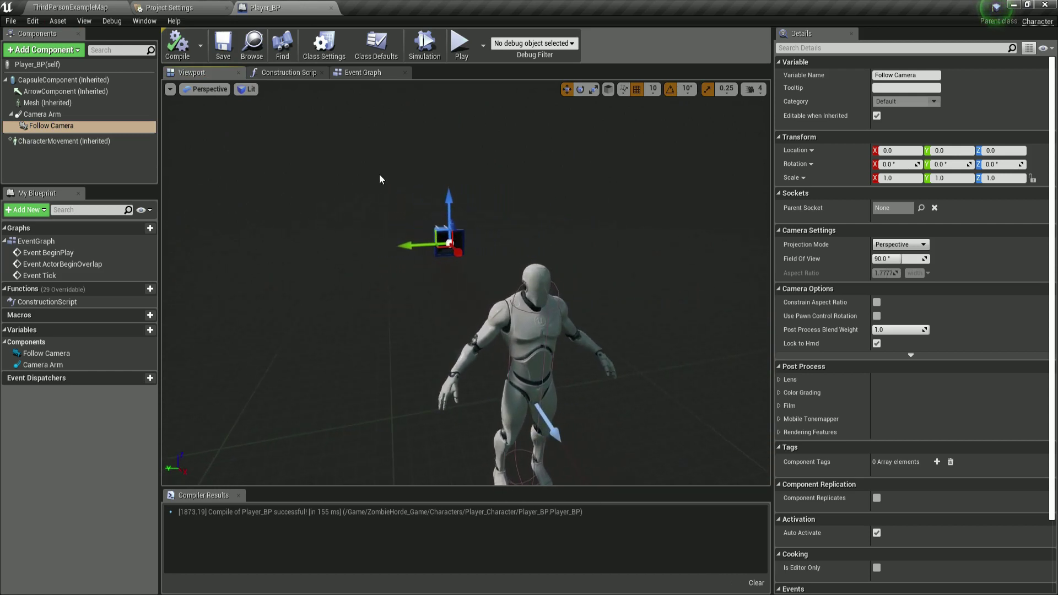
left_click(67, 10)
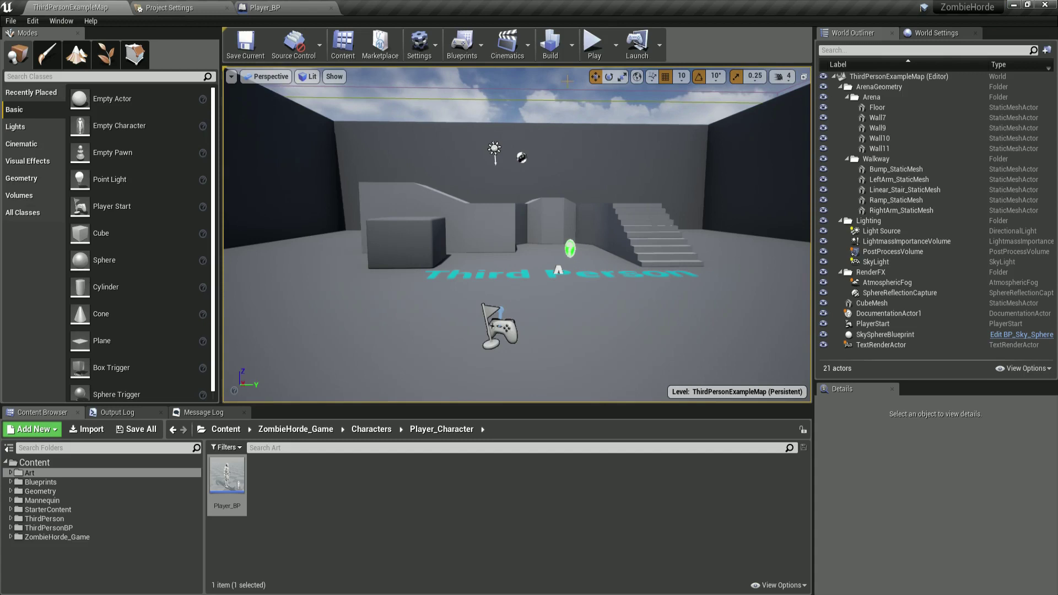
left_click(593, 44)
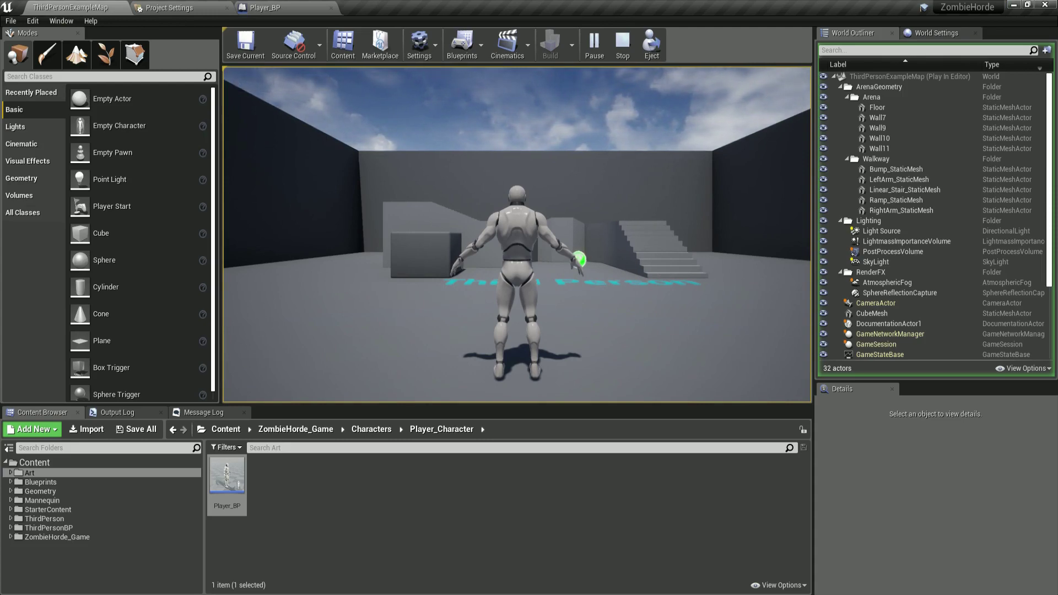
key("Escape")
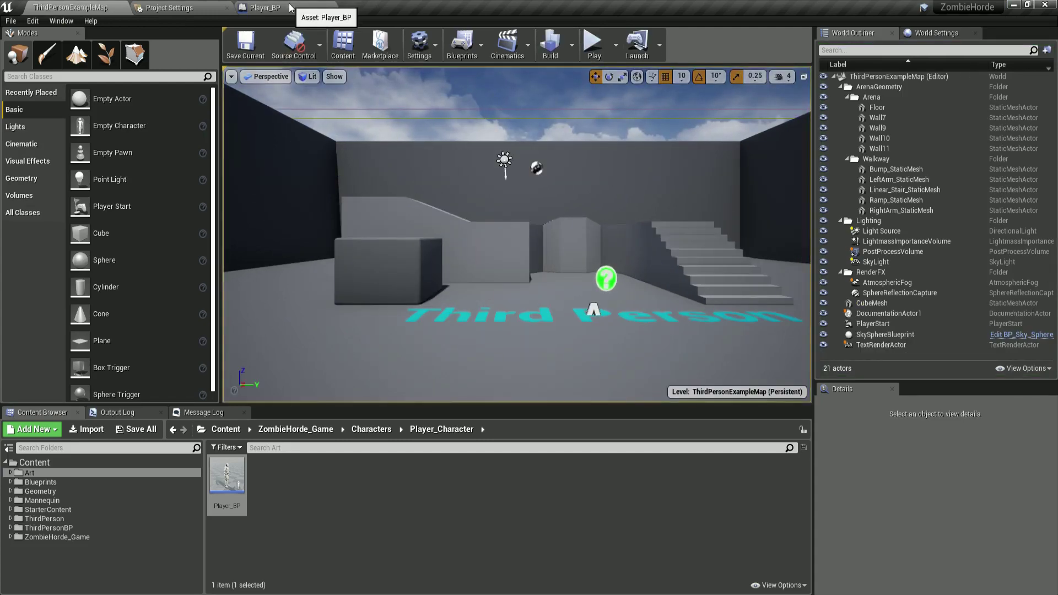
Return to the Player_BP blueprint and examine the Follow Camera's position relative to the character.
left_click(293, 5)
right_click_drag(464, 302, 567, 290)
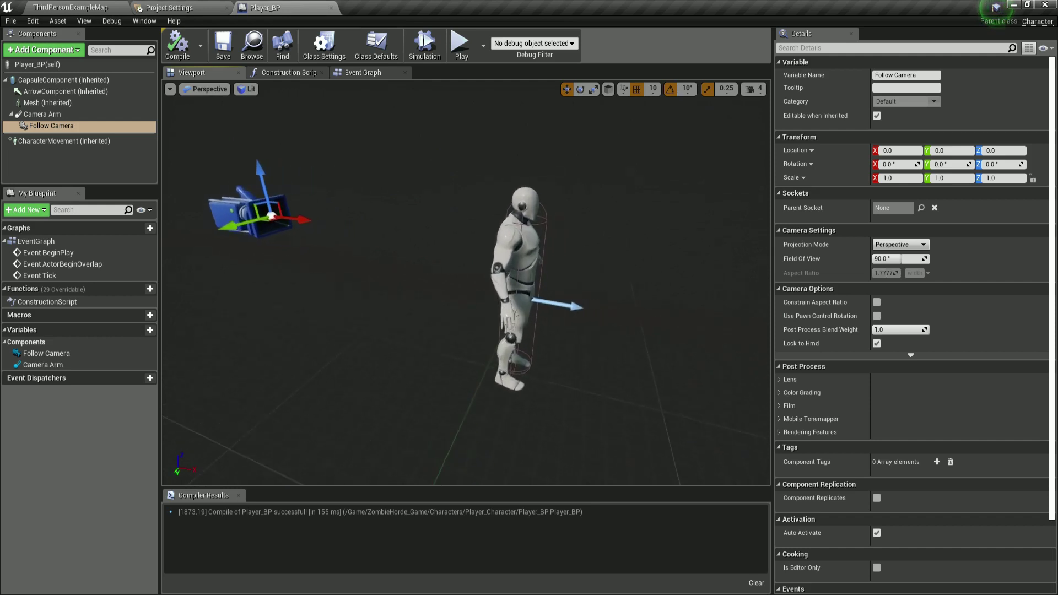
mouse_move(504, 286)
right_mouse_down()
mouse_move(485, 283)
mouse_move(503, 286)
mouse_move(495, 272)
right_mouse_up()
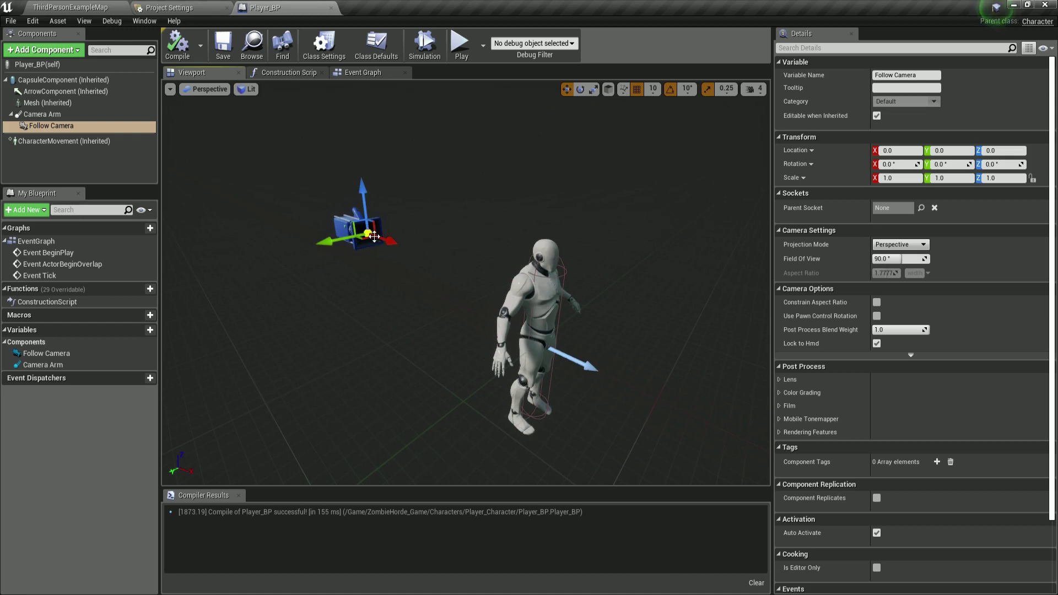
right_click_drag(426, 285, 433, 278)
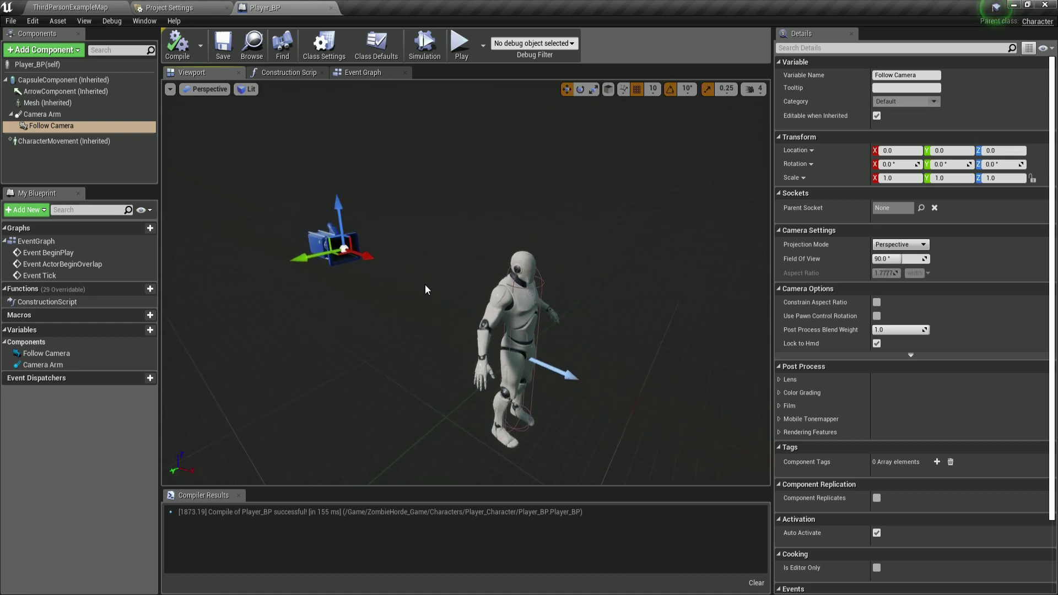